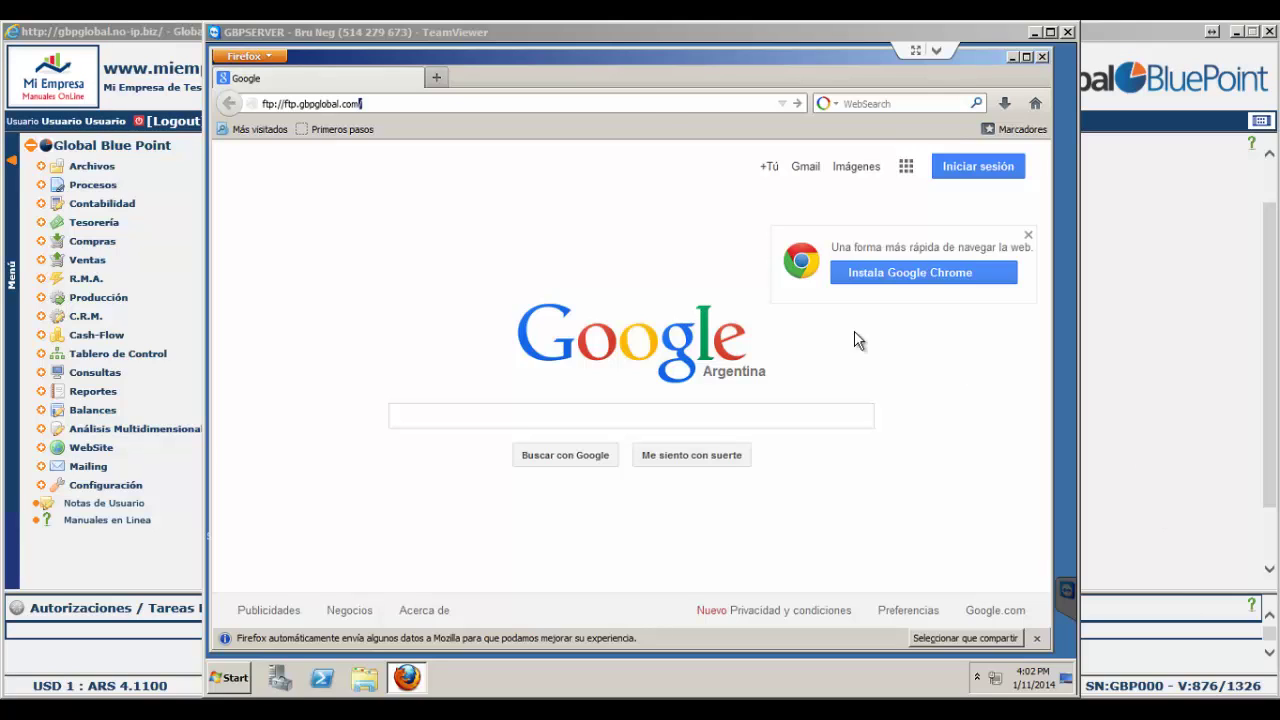
# Open ftp://ftp.gbpglobal.com/ in Firefox and sign in with the credentials already filled in.
pyautogui.click(652, 107)
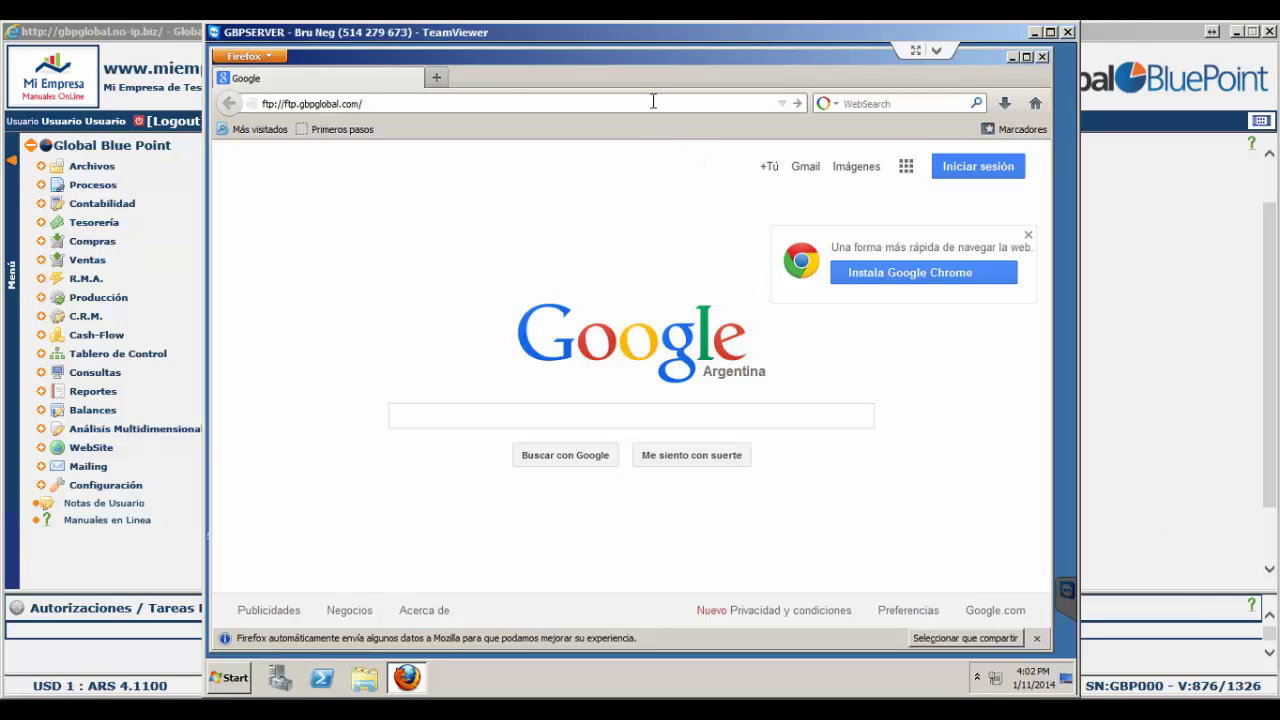
pyautogui.press('Return')
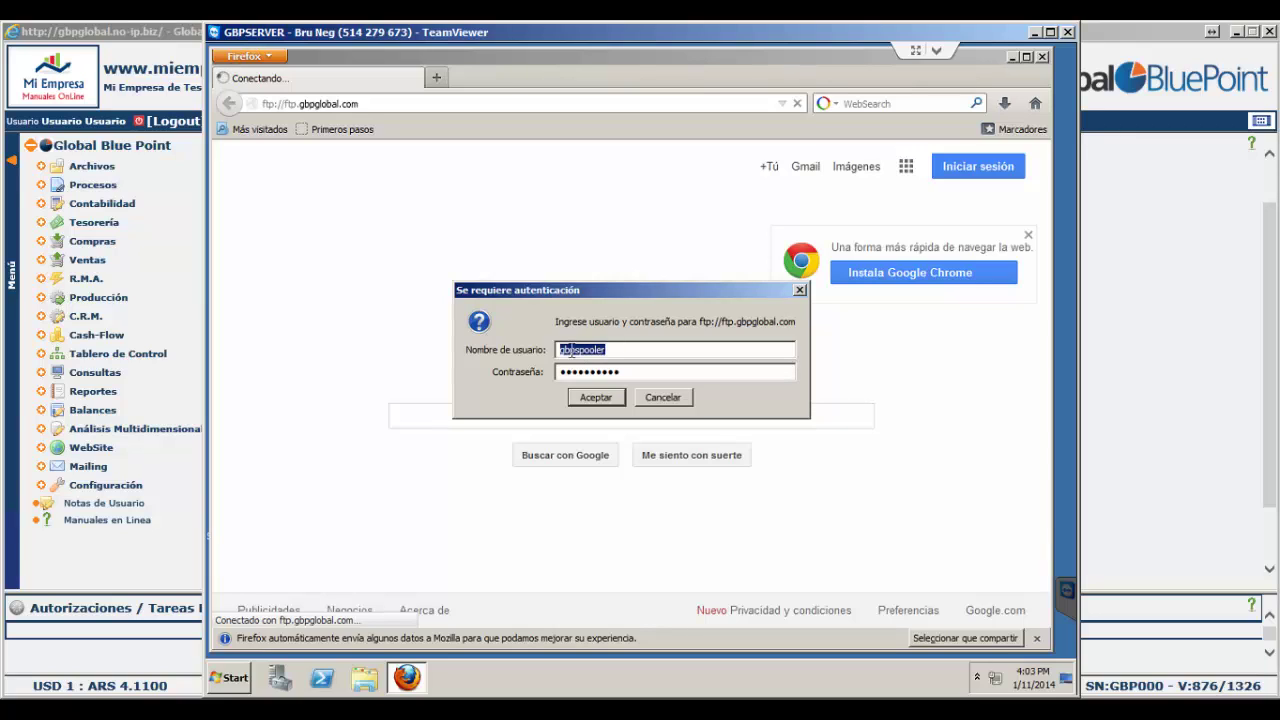
pyautogui.click(638, 349)
pyautogui.click(595, 397)
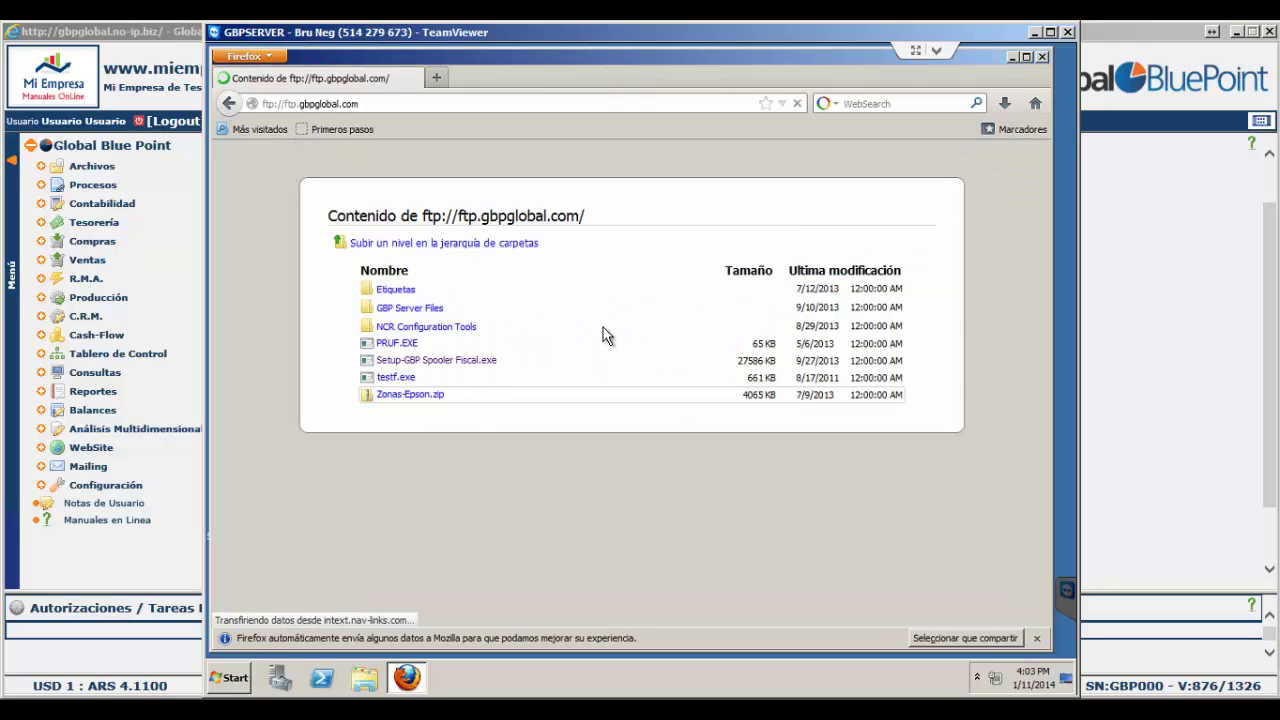
# Download the installer Setup-GBP Spooler Fiscal.exe from the FTP listing.
pyautogui.click(444, 362)
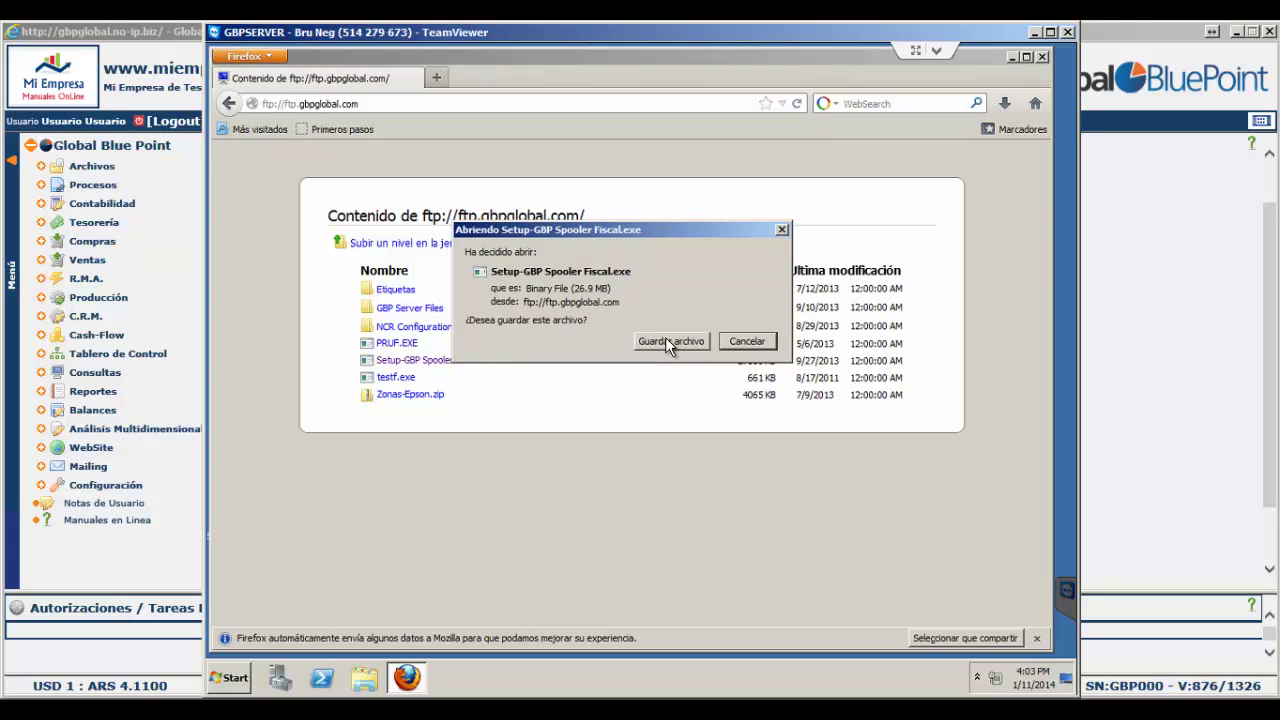
pyautogui.click(666, 342)
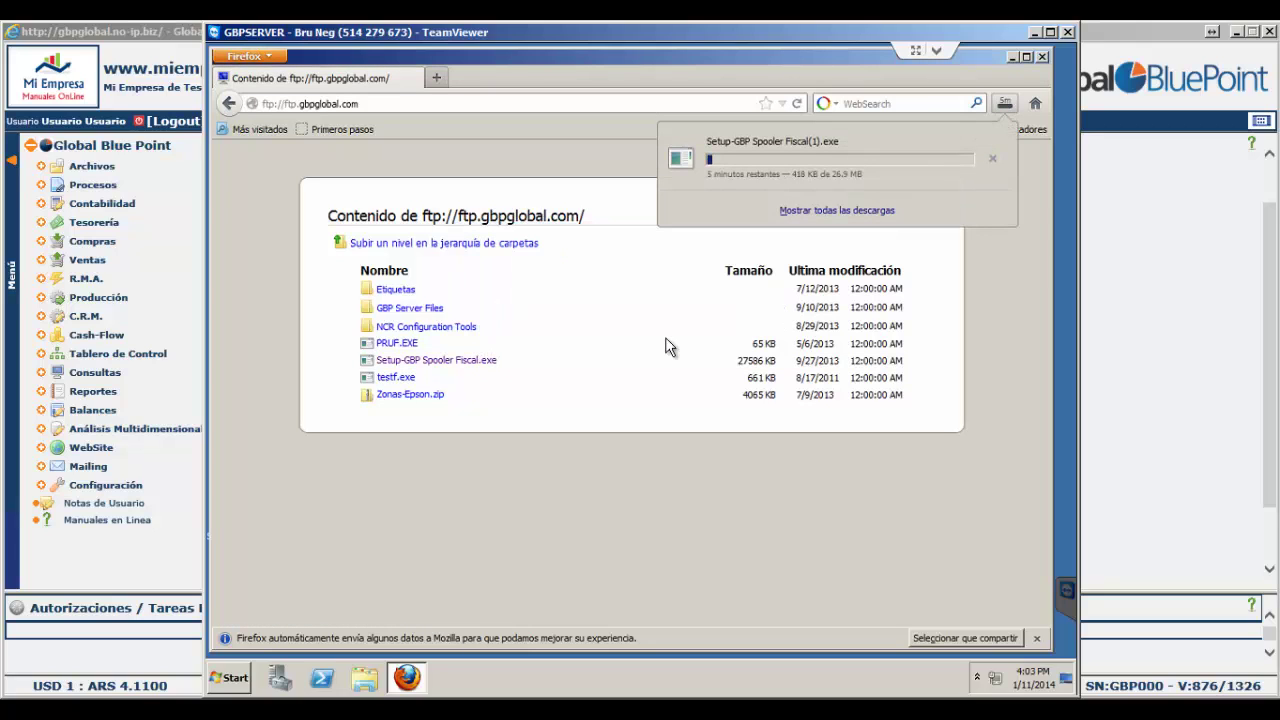
pyautogui.click(1012, 60)
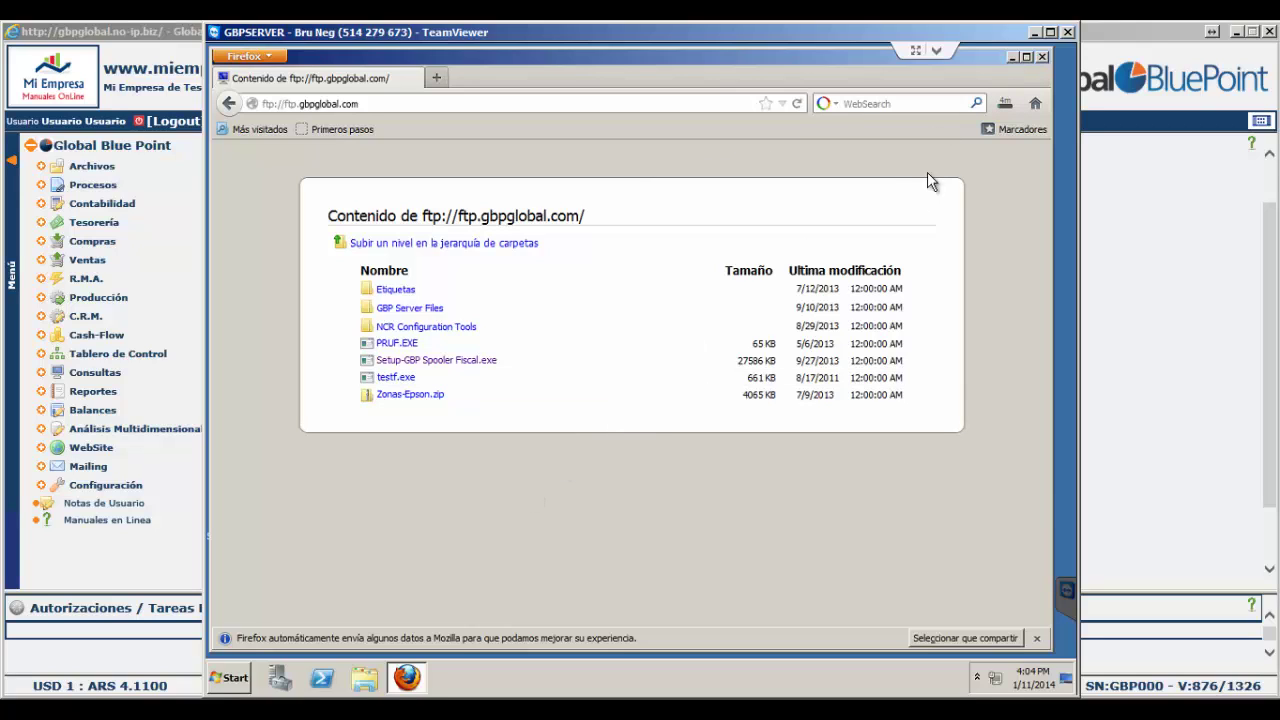
# Cancel the running download of the spooler installer and dismiss the download list.
pyautogui.click(1005, 106)
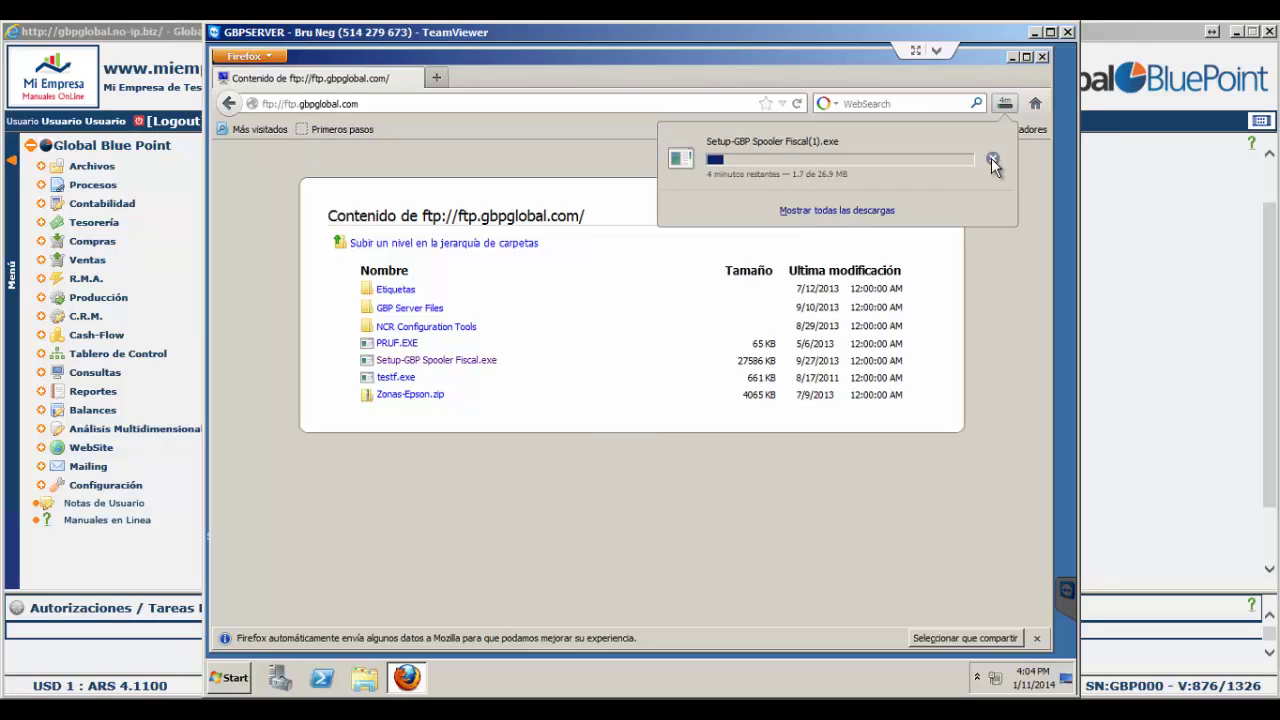
pyautogui.click(993, 160)
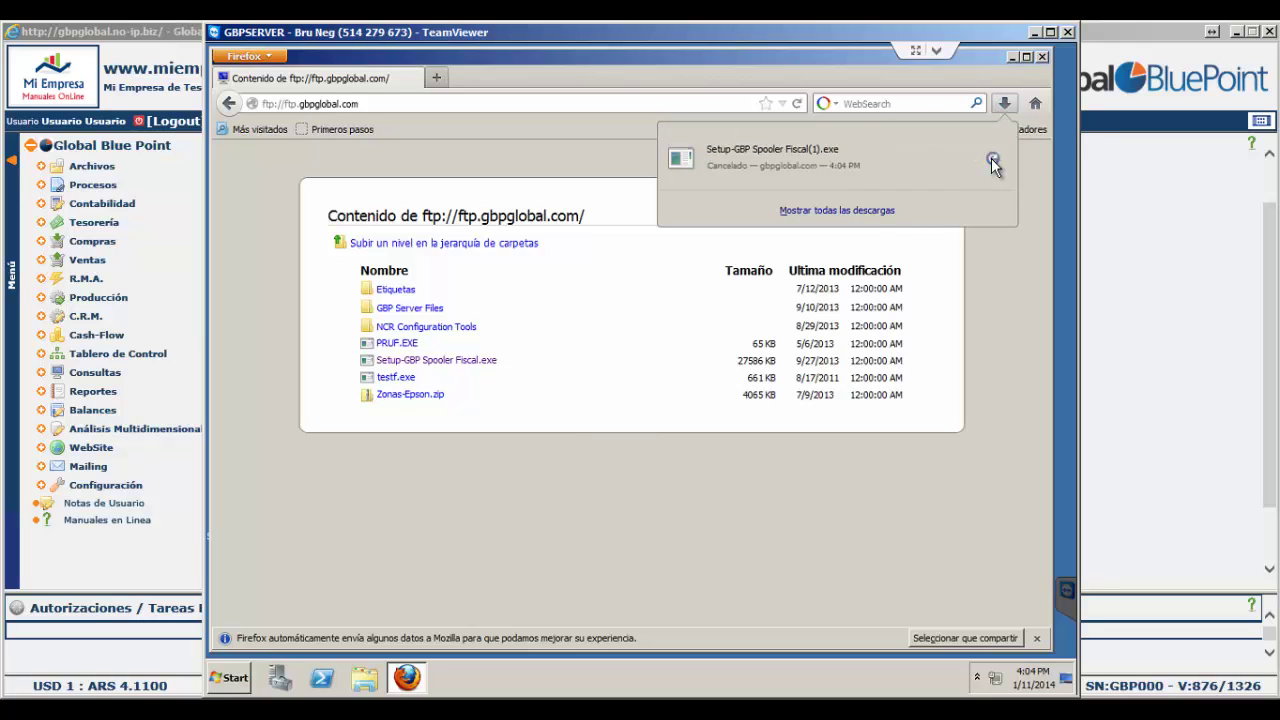
pyautogui.click(1003, 79)
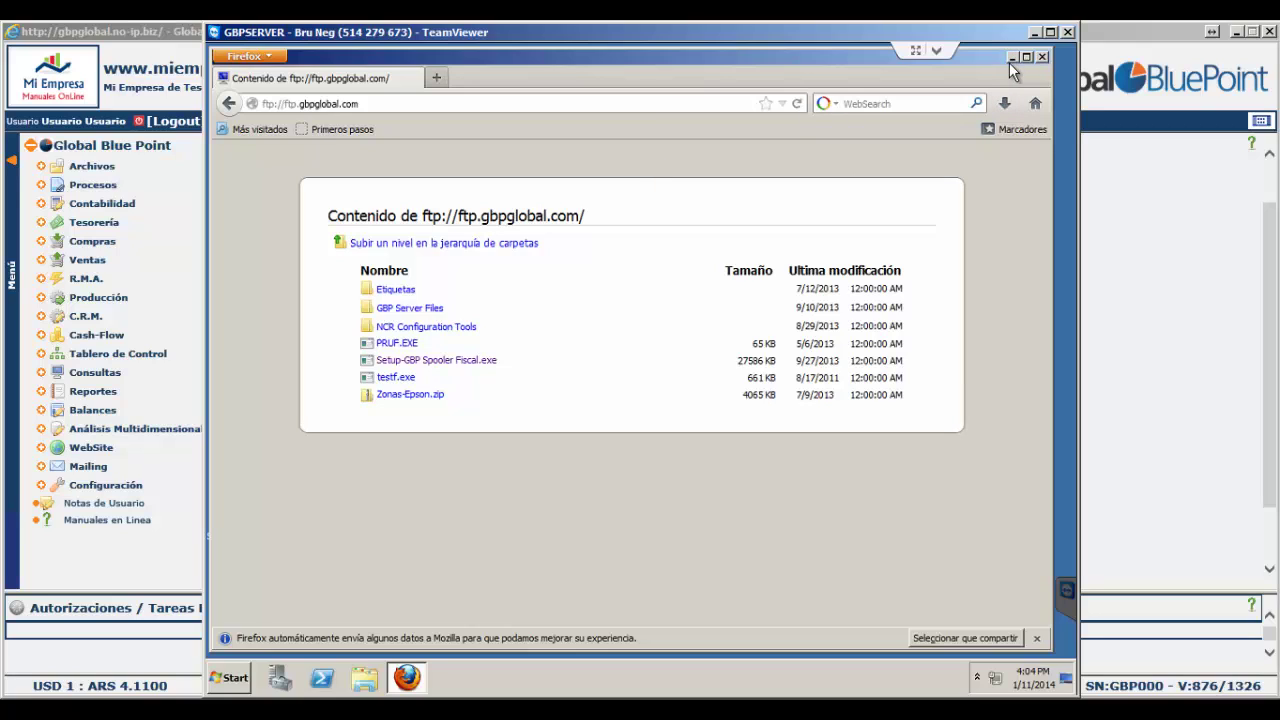
# On the GBP-Spooler Fiscal page, enable Activar Modificaciones and run the Reporte X test, closing the page when done.
pyautogui.click(1012, 58)
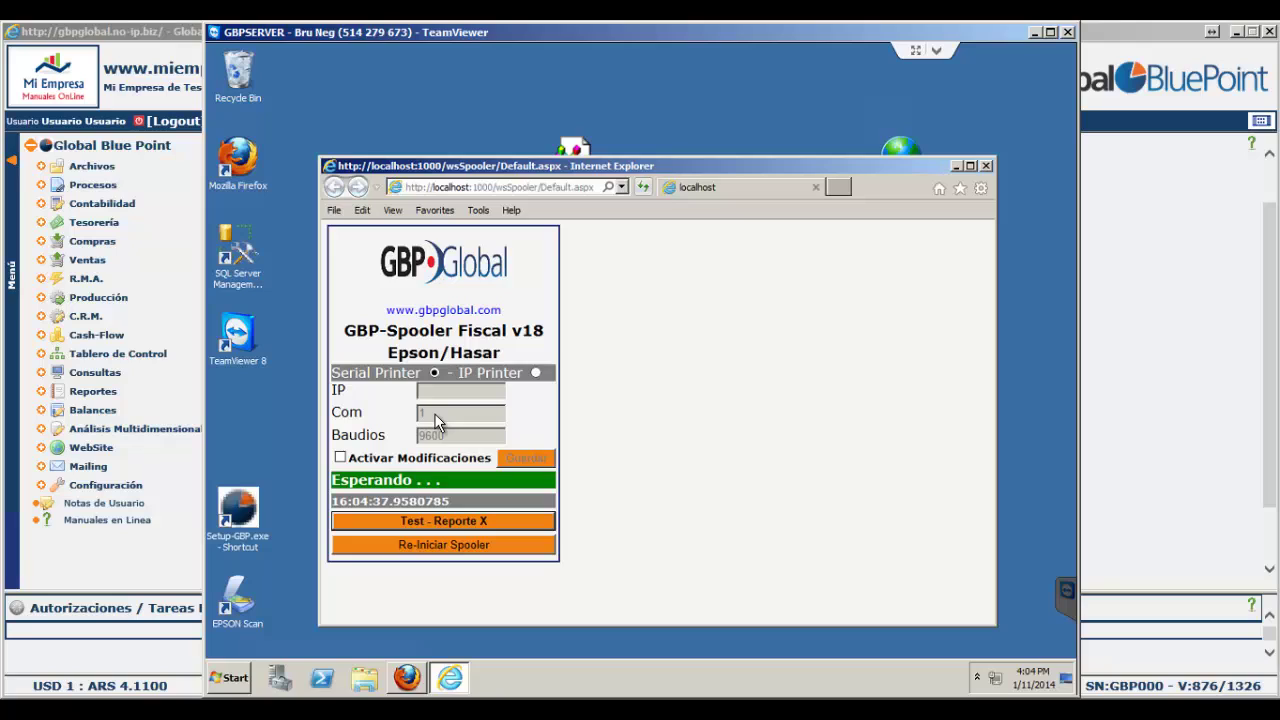
pyautogui.click(349, 459)
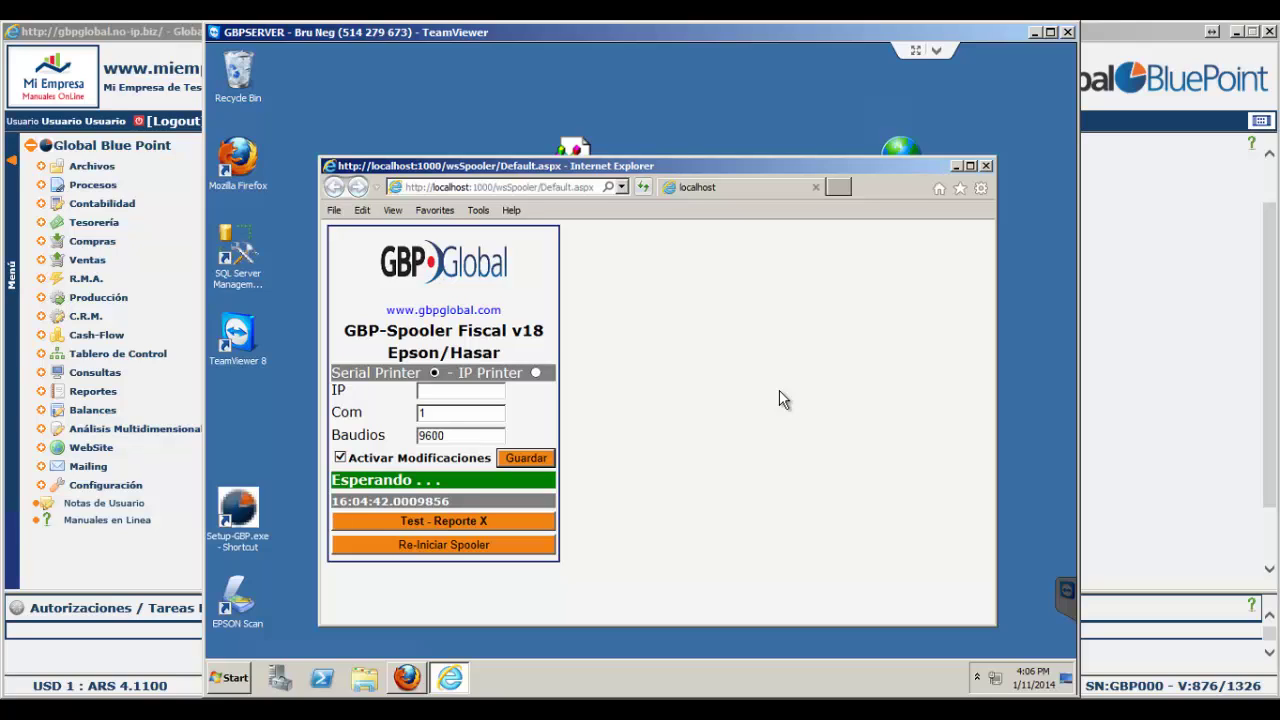
pyautogui.click(465, 527)
pyautogui.click(987, 167)
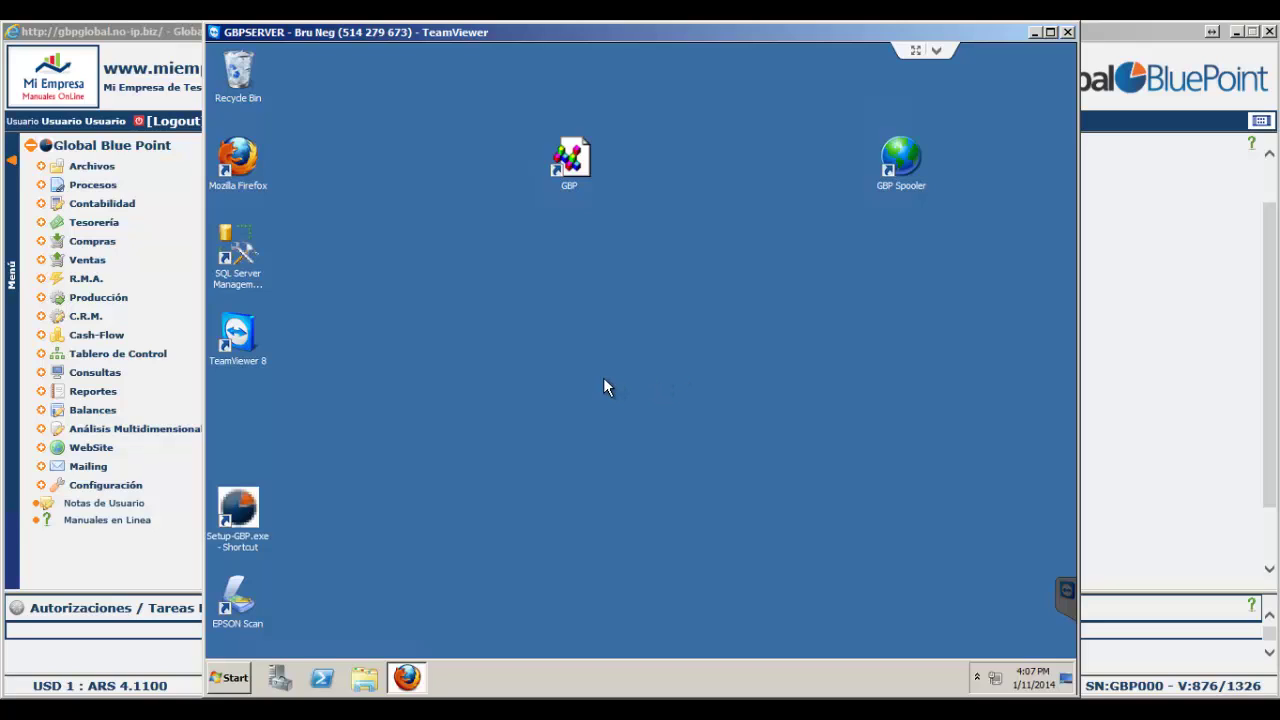
# Browse to the spooler's installation folder, C:\inetpub\hosting\wsSpooler.
pyautogui.click(238, 677)
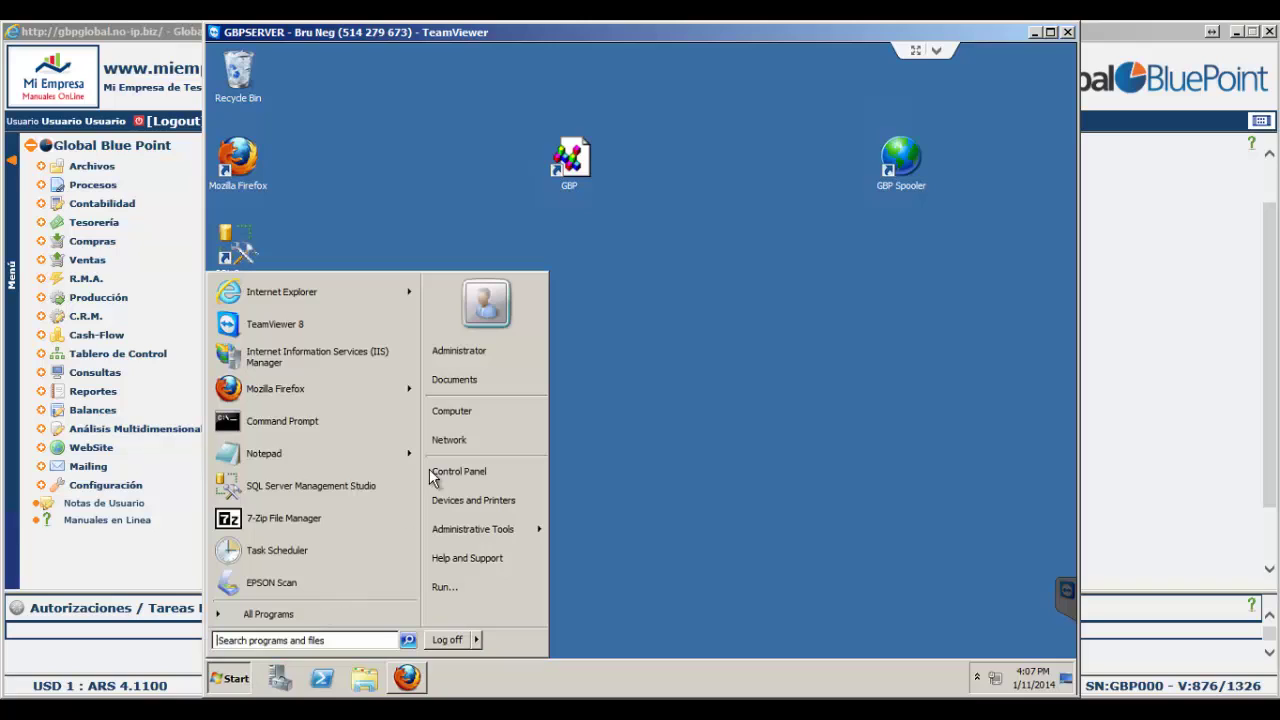
pyautogui.click(485, 408)
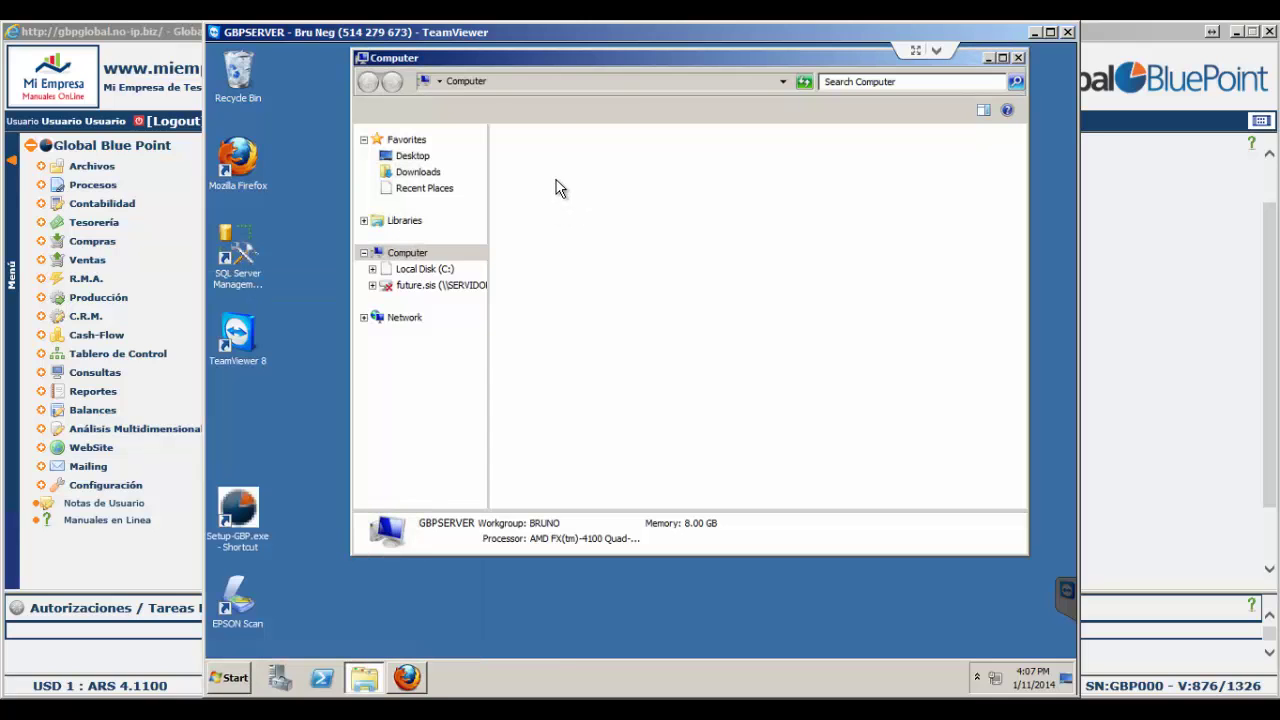
pyautogui.doubleClick(552, 178)
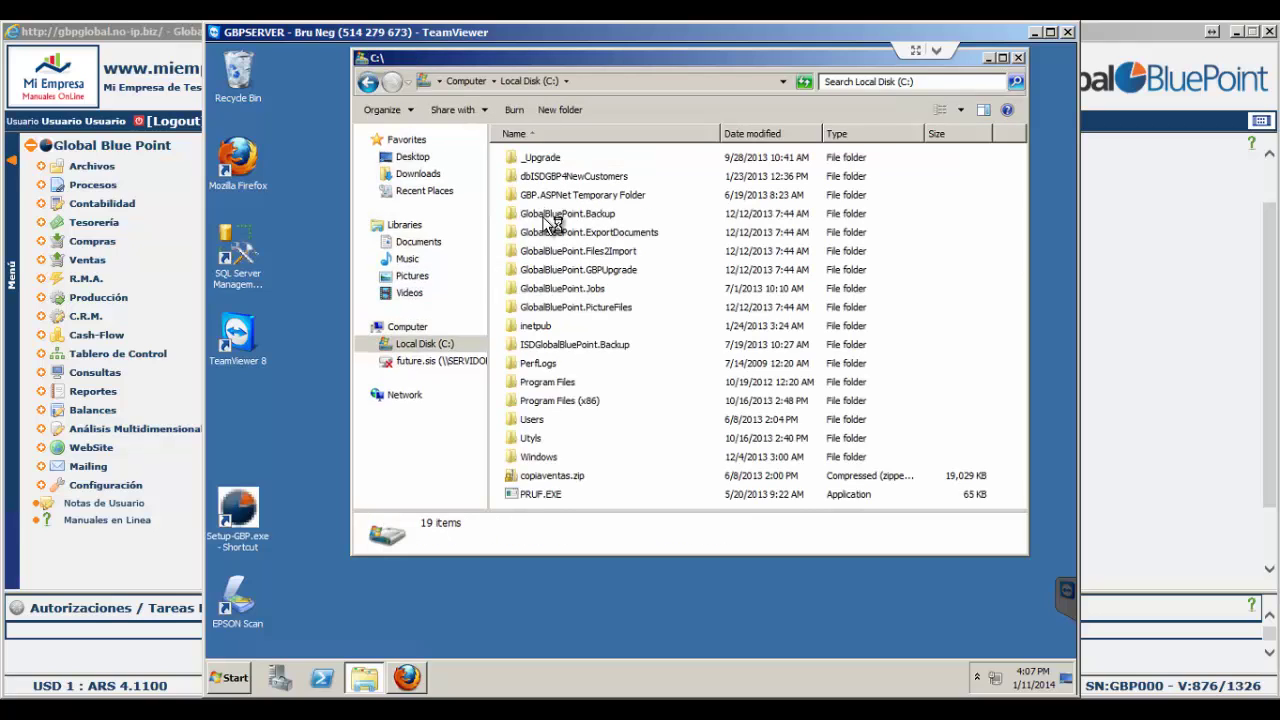
pyautogui.doubleClick(535, 326)
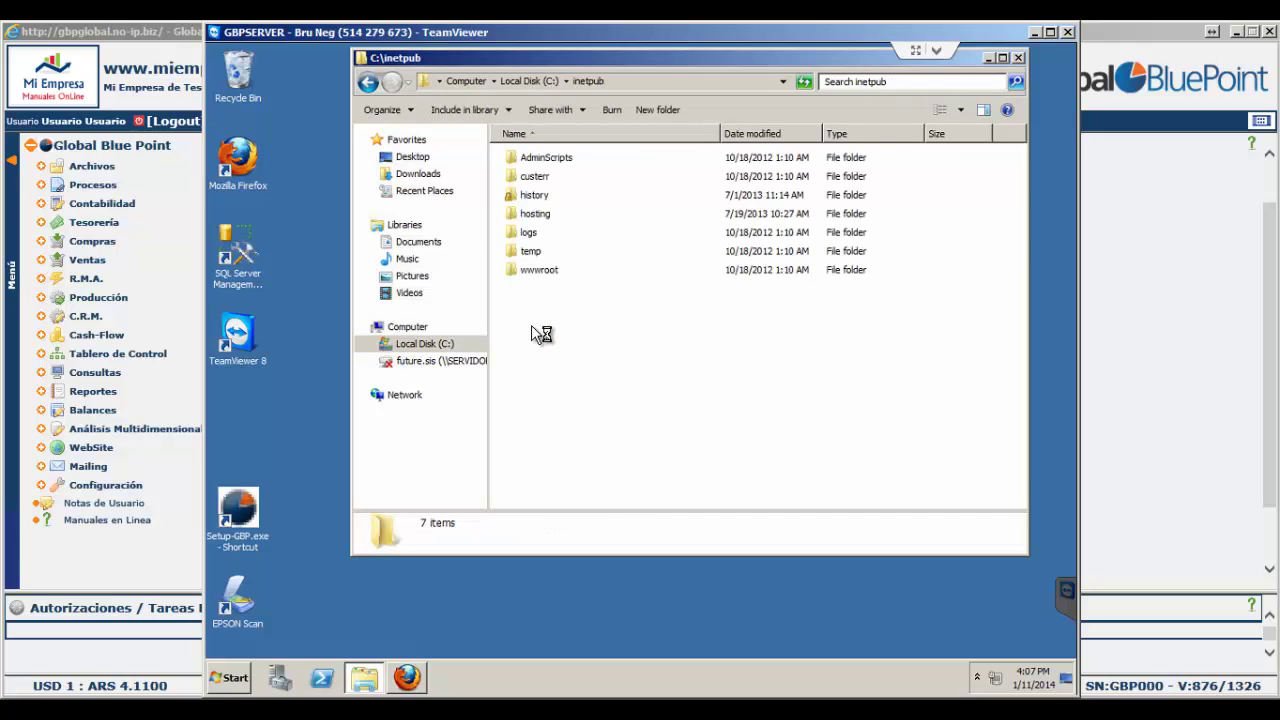
pyautogui.doubleClick(540, 215)
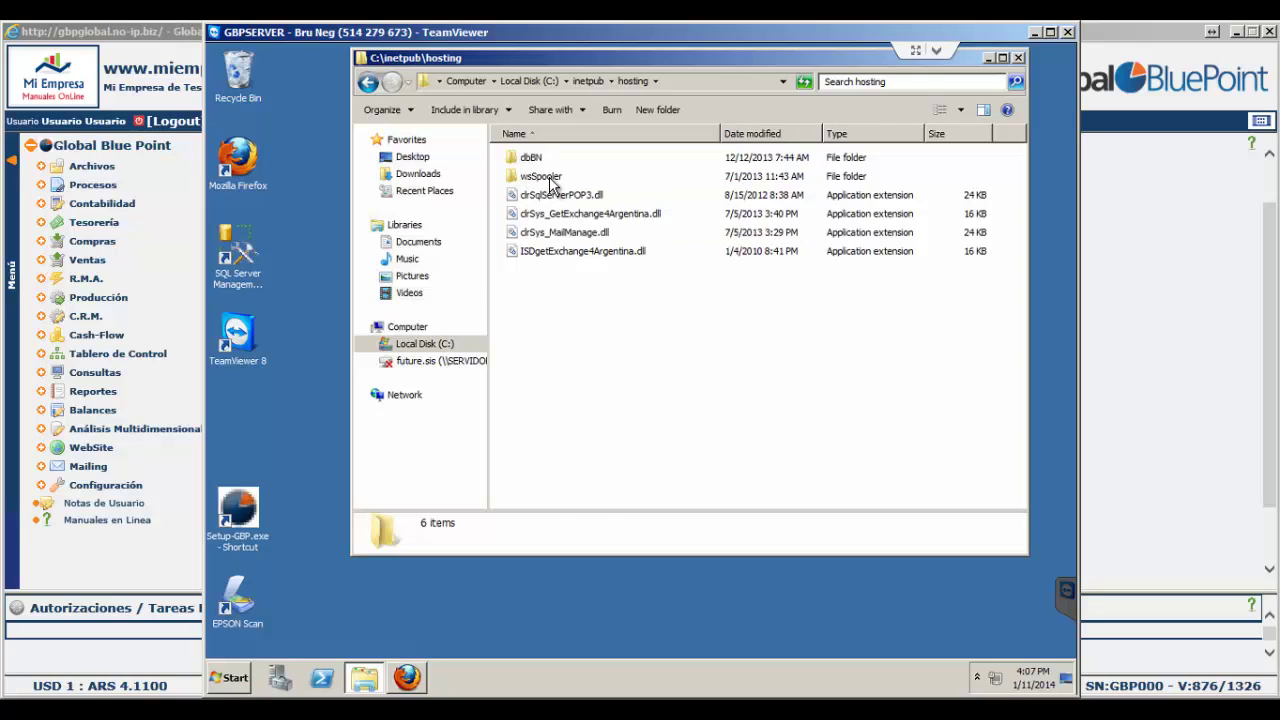
pyautogui.doubleClick(549, 180)
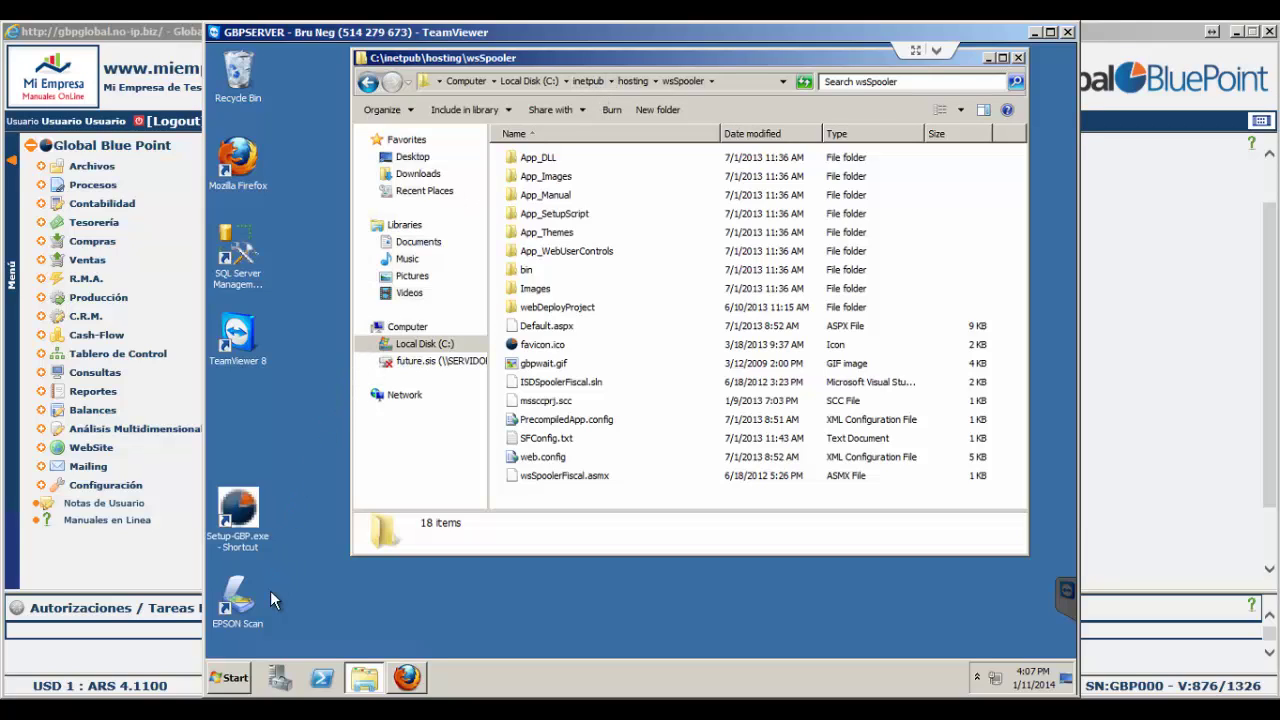
# Review the installed programs in the Control Panel's Programs and Features, and close it.
pyautogui.click(238, 682)
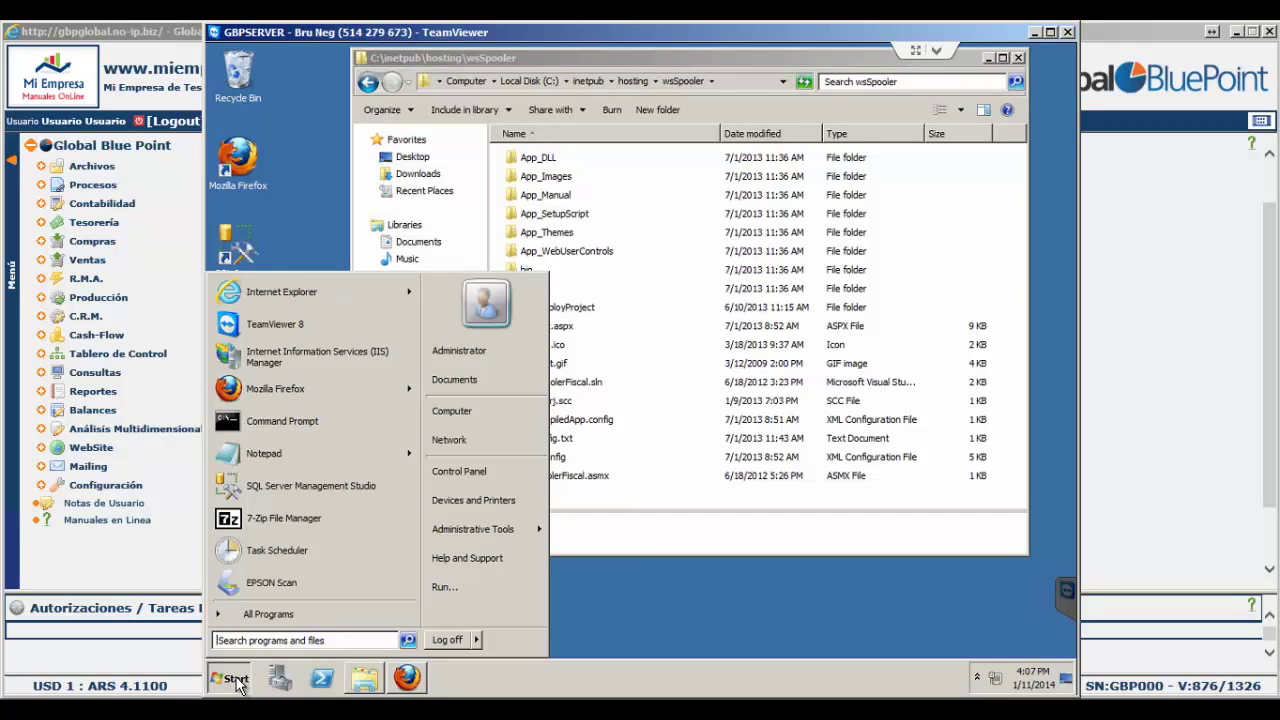
pyautogui.click(455, 478)
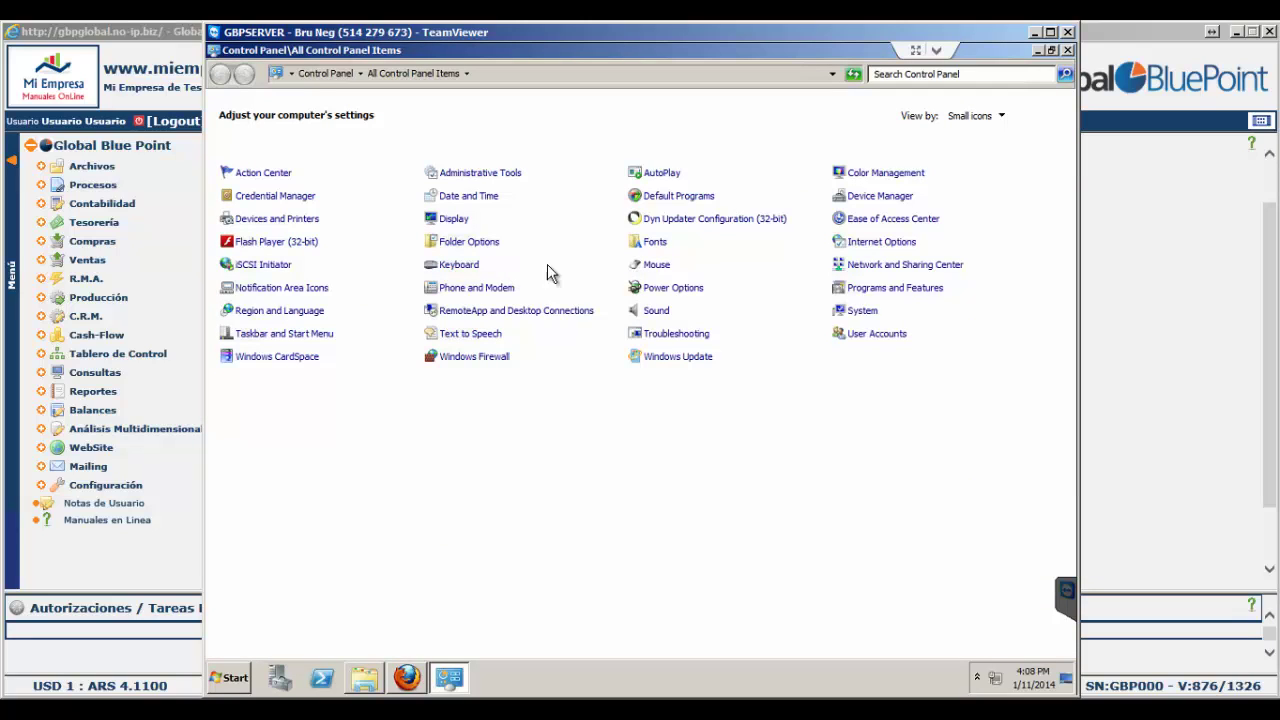
pyautogui.click(895, 288)
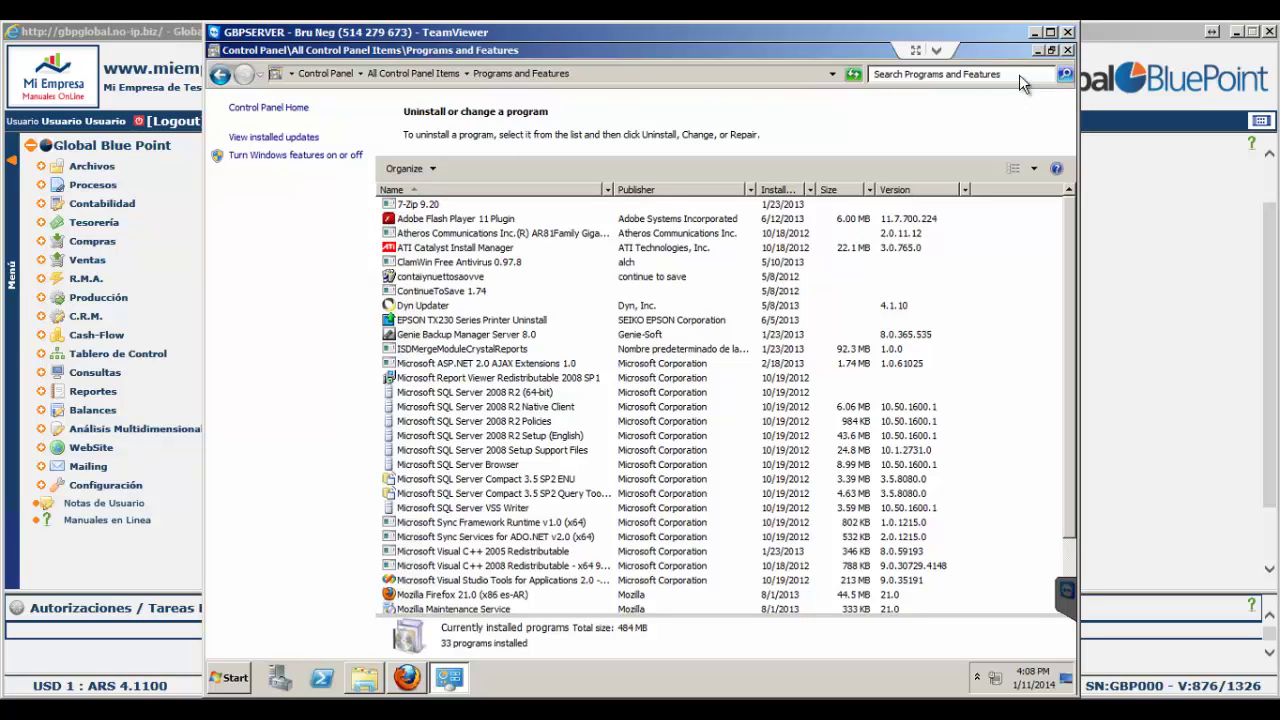
pyautogui.click(1068, 51)
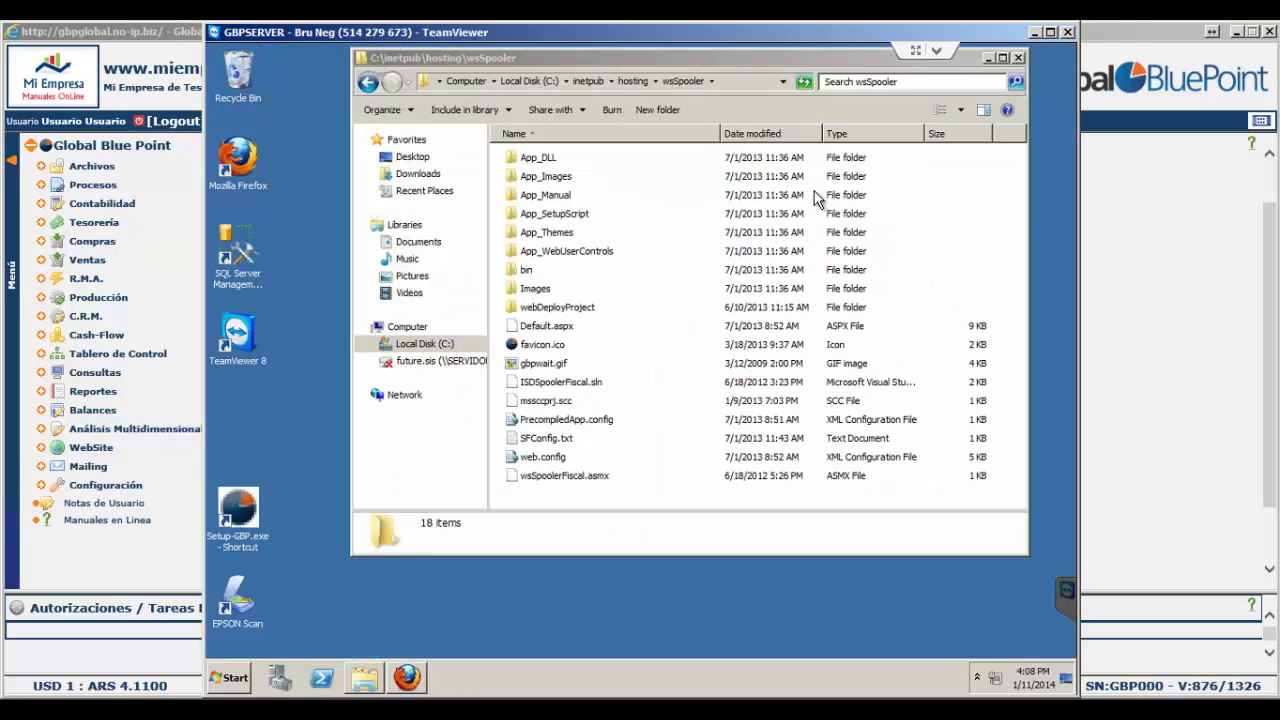
# Open Server Manager for this computer and display the Roles overview.
pyautogui.click(243, 670)
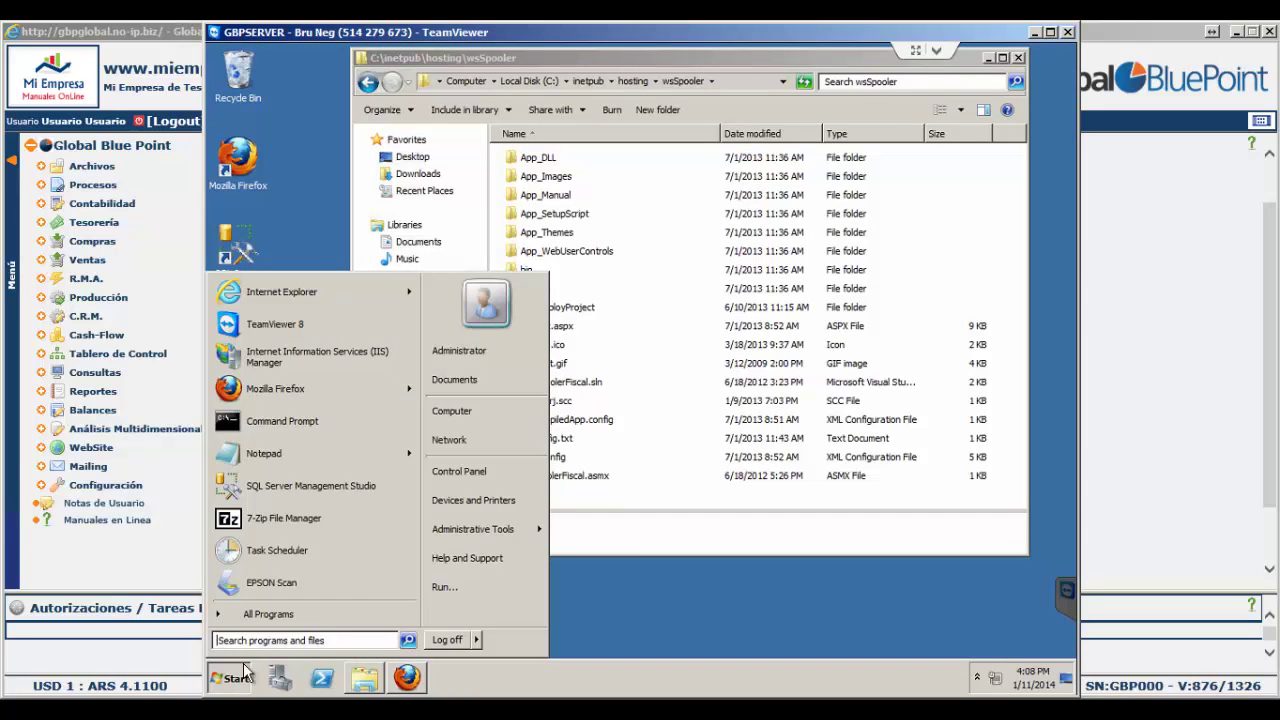
pyautogui.rightClick(484, 416)
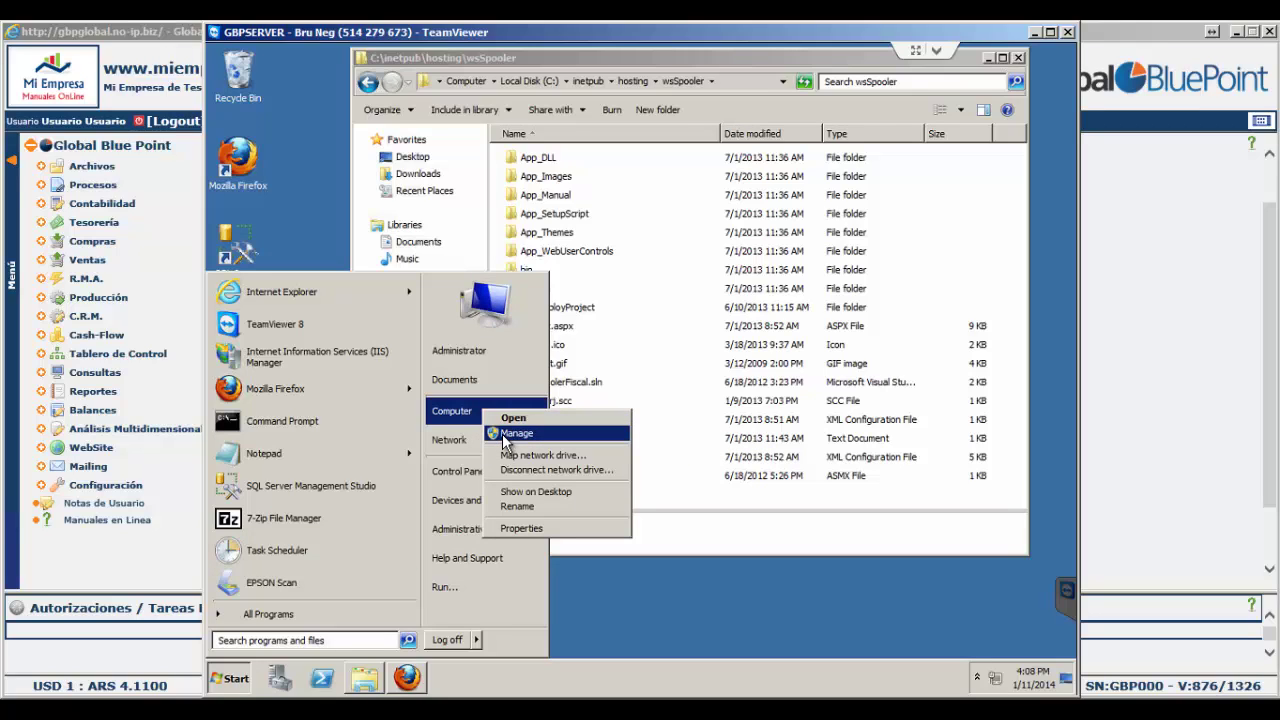
pyautogui.press('Escape')
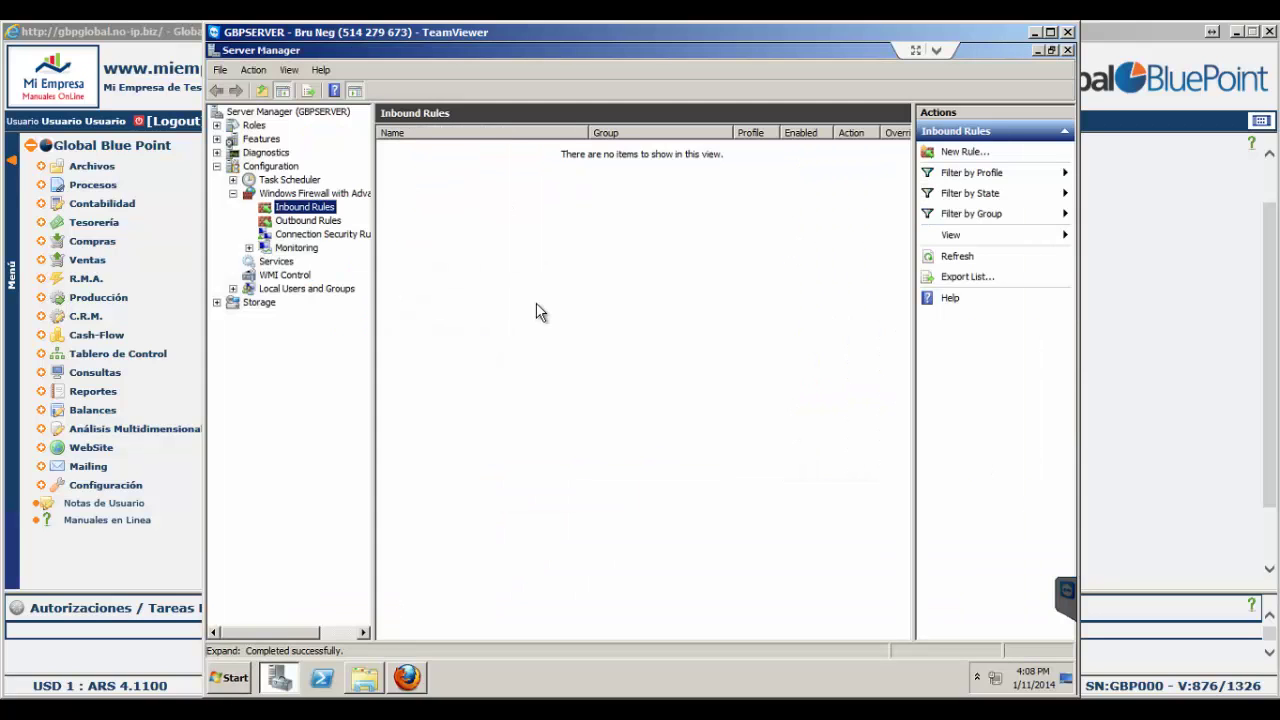
pyautogui.click(253, 127)
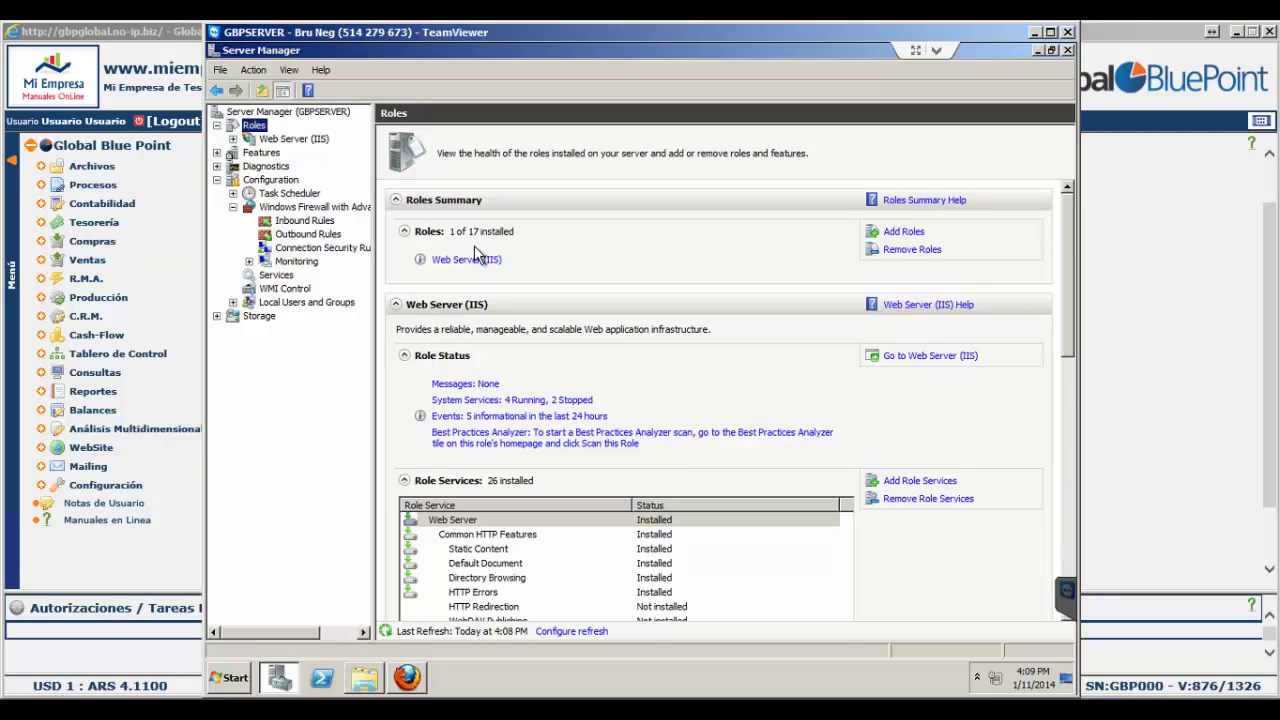
# Check the server roles list in the Add Roles Wizard for Web Server (IIS), and cancel the wizard.
pyautogui.click(903, 232)
pyautogui.click(903, 232)
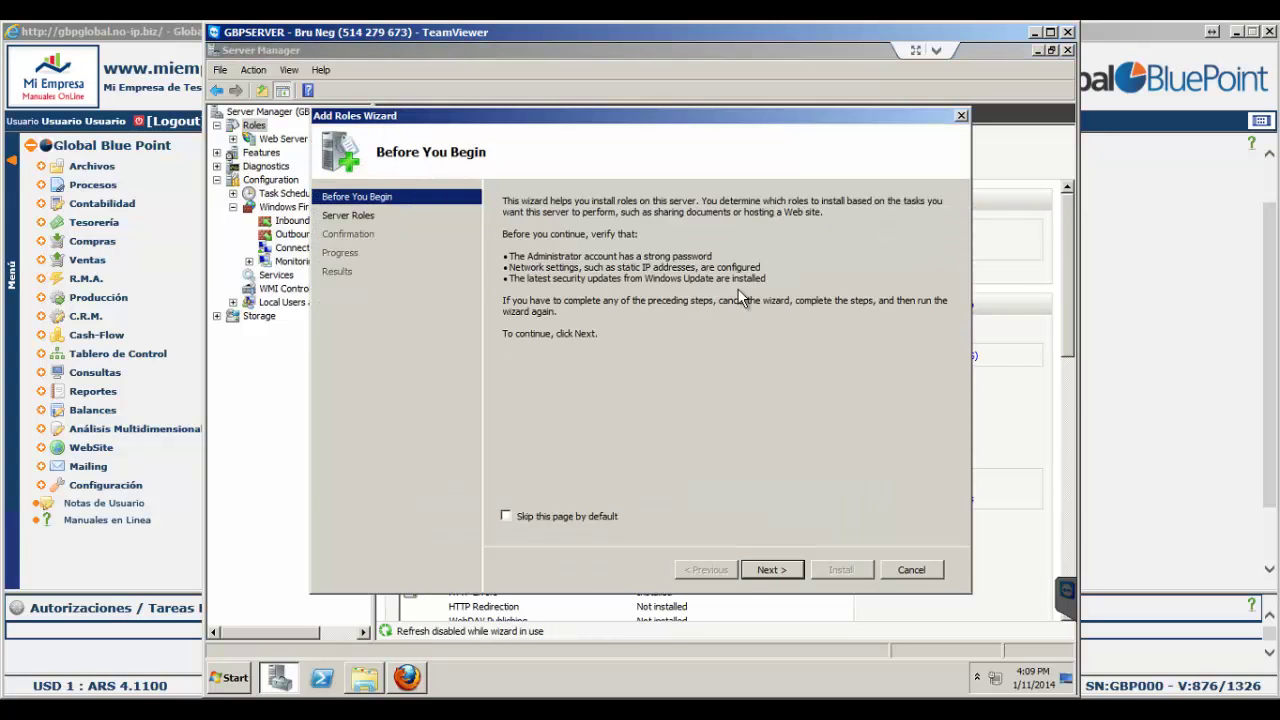
pyautogui.click(771, 569)
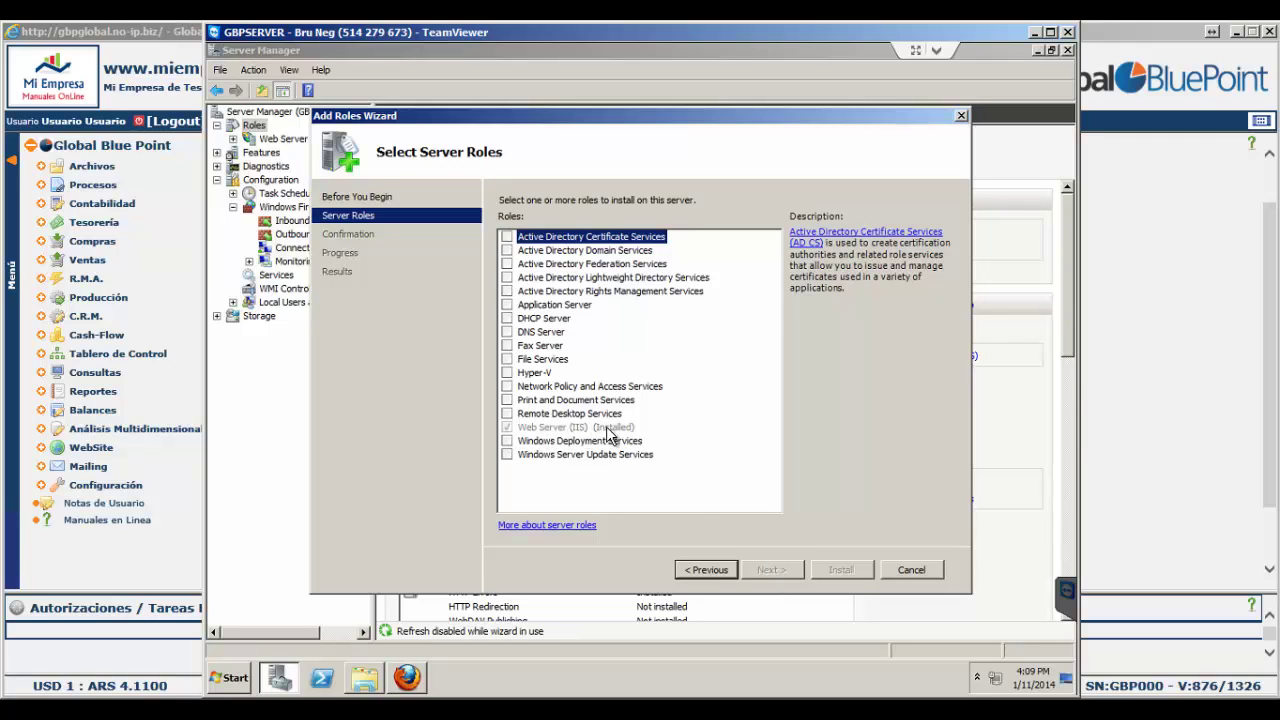
pyautogui.click(912, 563)
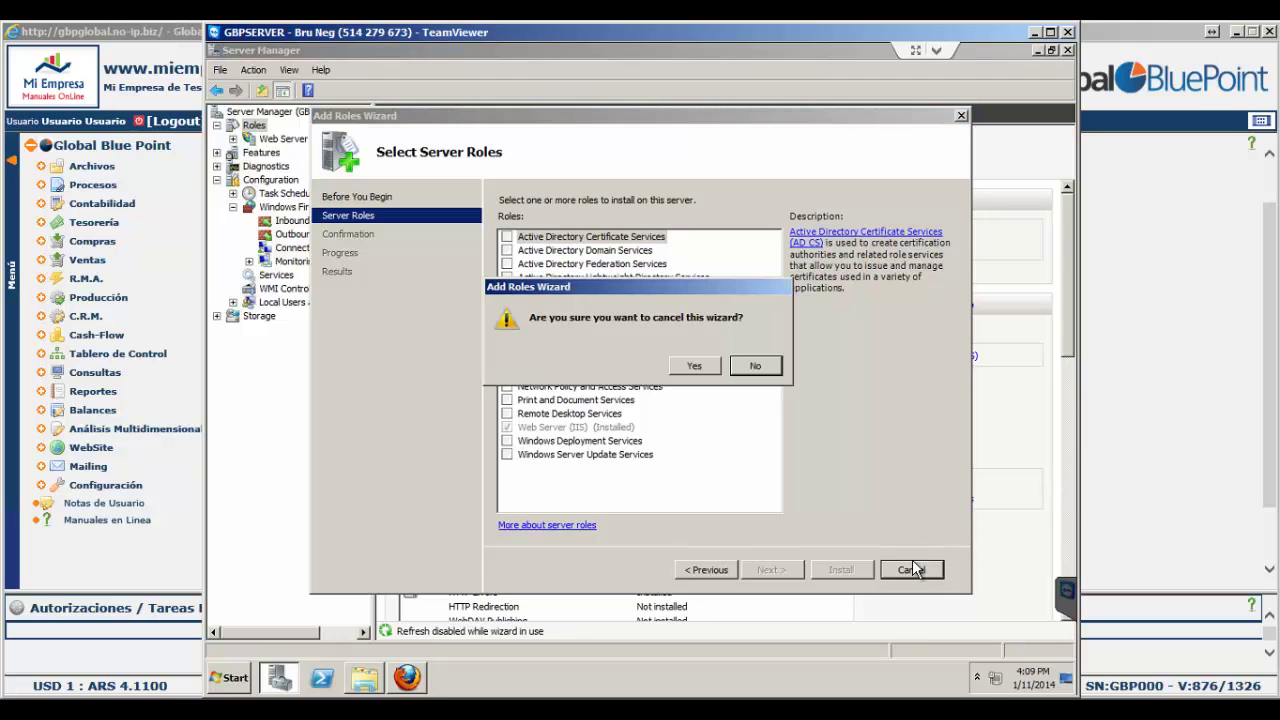
pyautogui.click(697, 366)
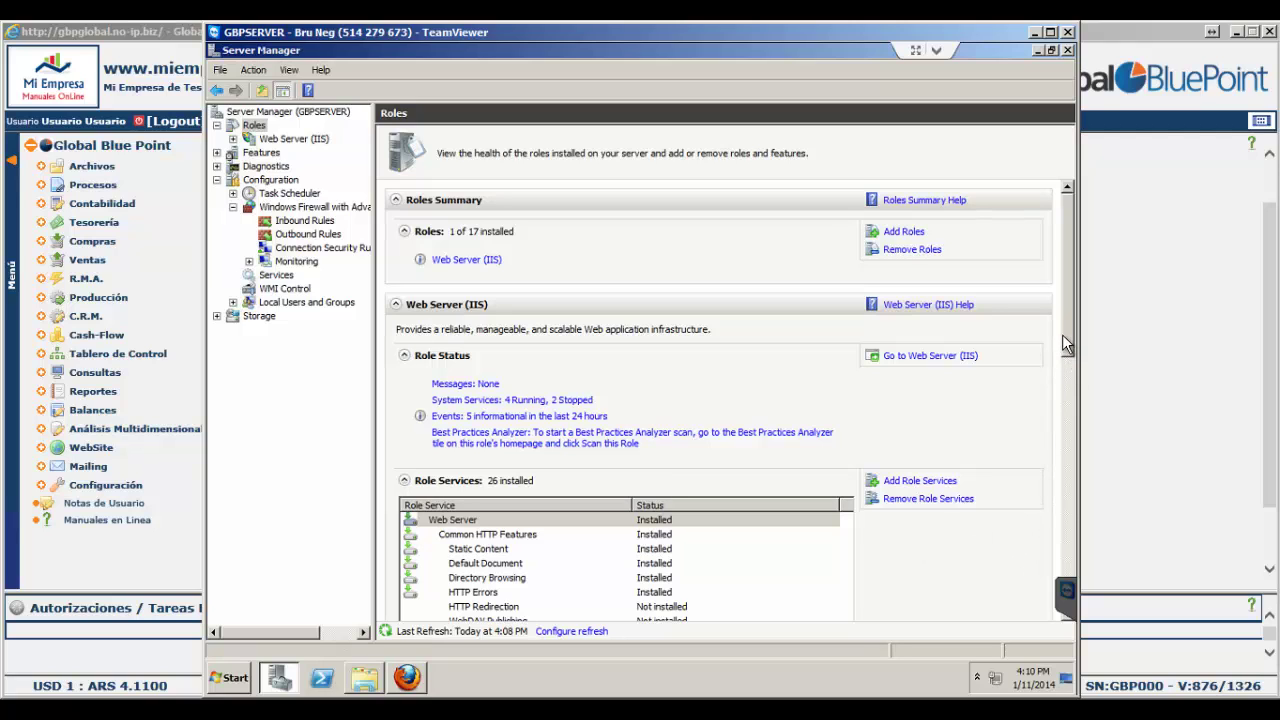
# Examine the Web Server (IIS) role services and their installation status through to the end of the list.
pyautogui.scroll(-2, 1066, 350)
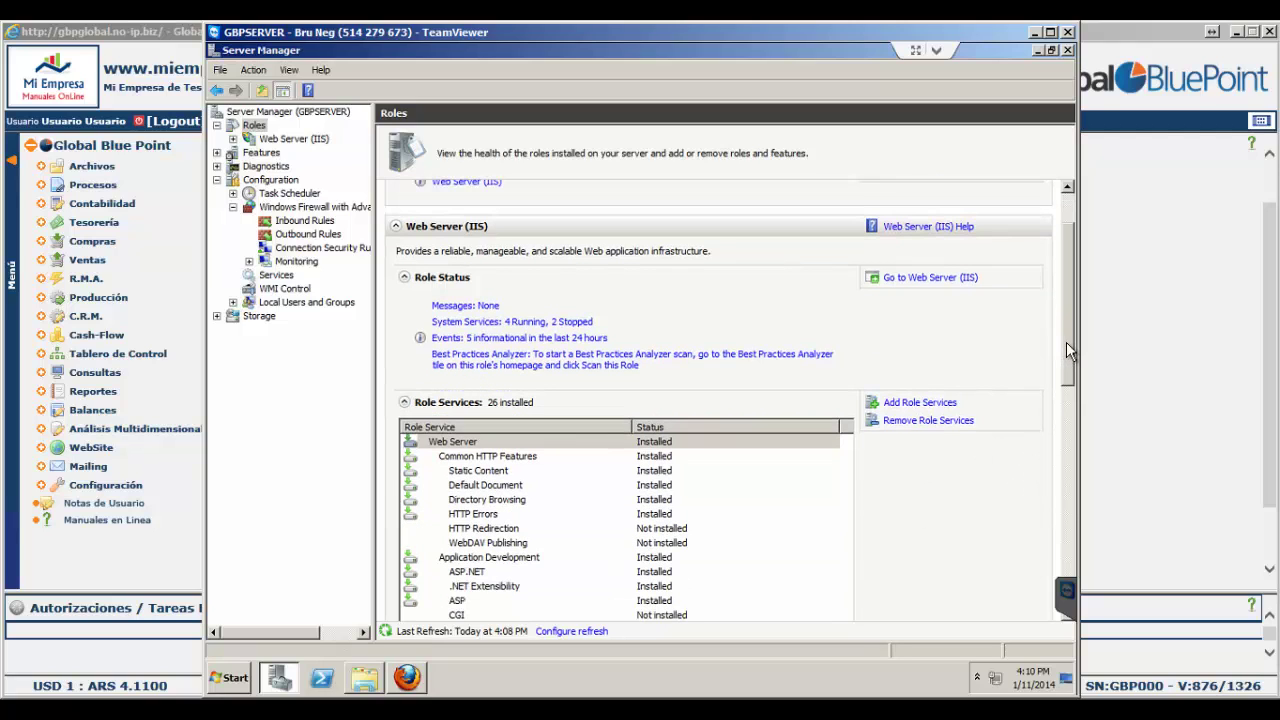
pyautogui.scroll(-1, 1070, 390)
pyautogui.scroll(-2, 1073, 404)
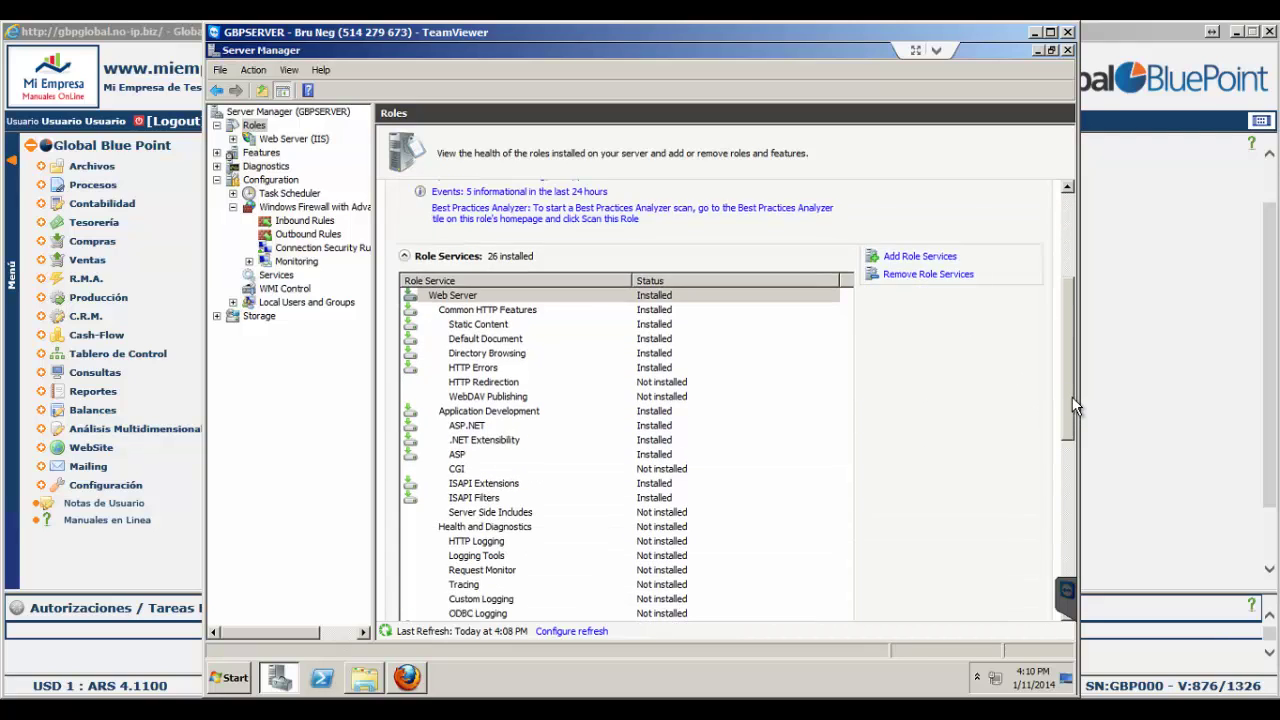
pyautogui.scroll(-1, 1073, 420)
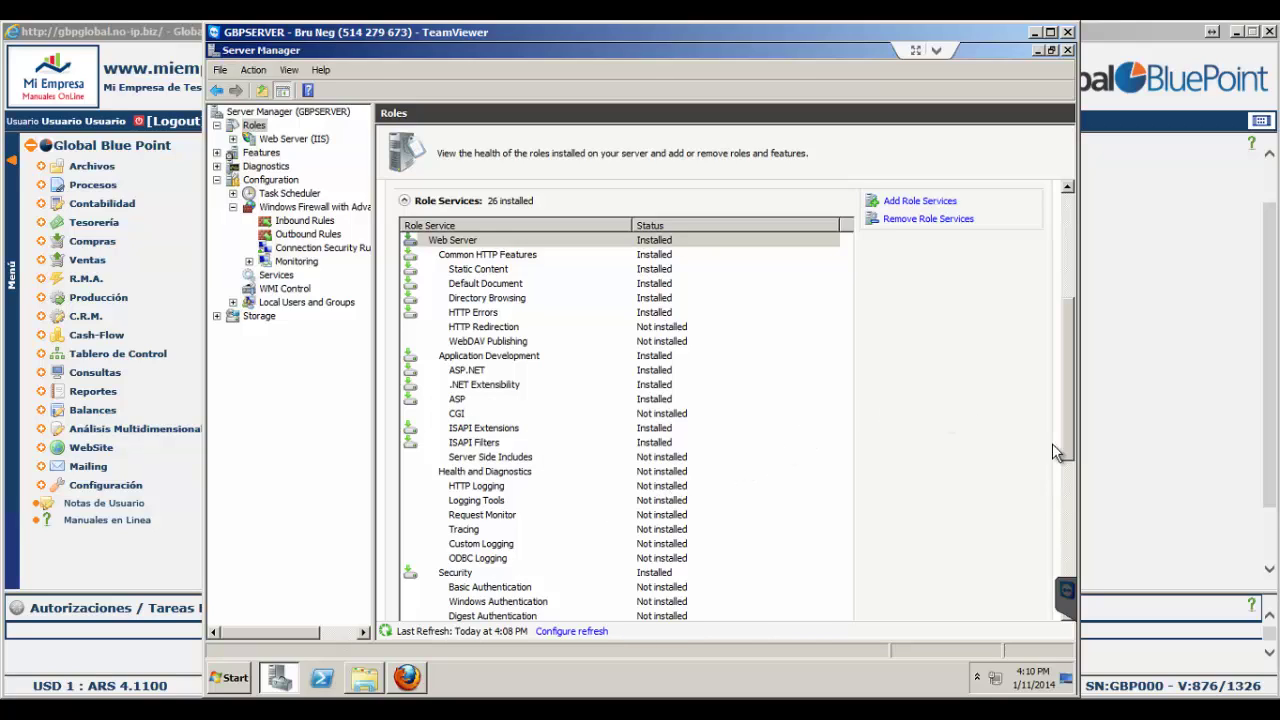
pyautogui.moveTo(1067, 437); pyautogui.dragTo(1076, 573)
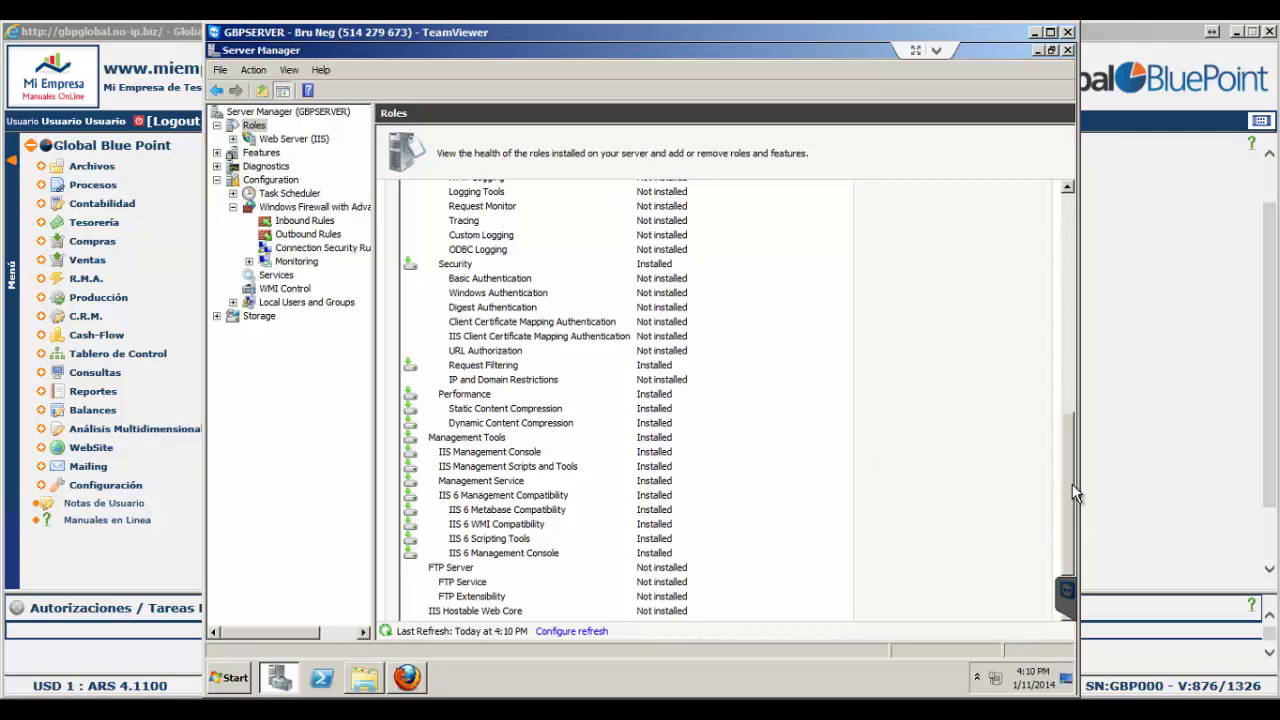
pyautogui.scroll(-2, 1074, 485)
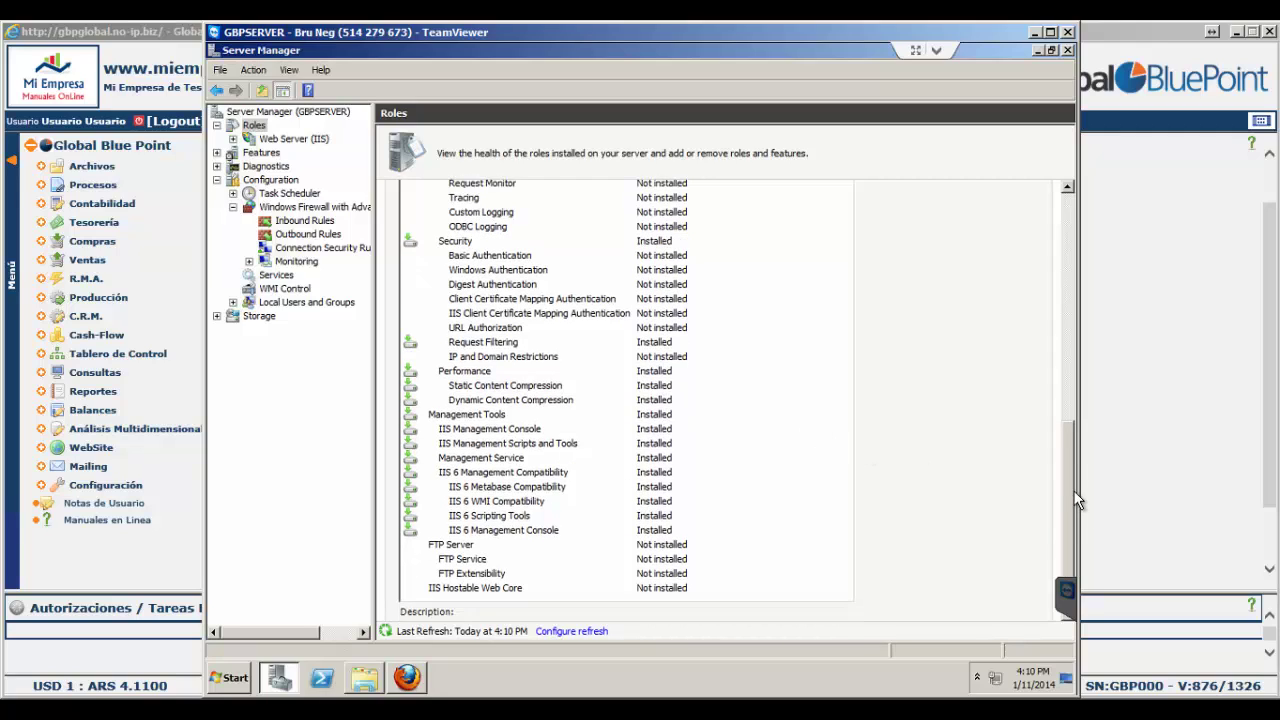
# Look back over the Web Server (IIS) role services from the end of the list to its beginning.
pyautogui.scroll(3, 1078, 470)
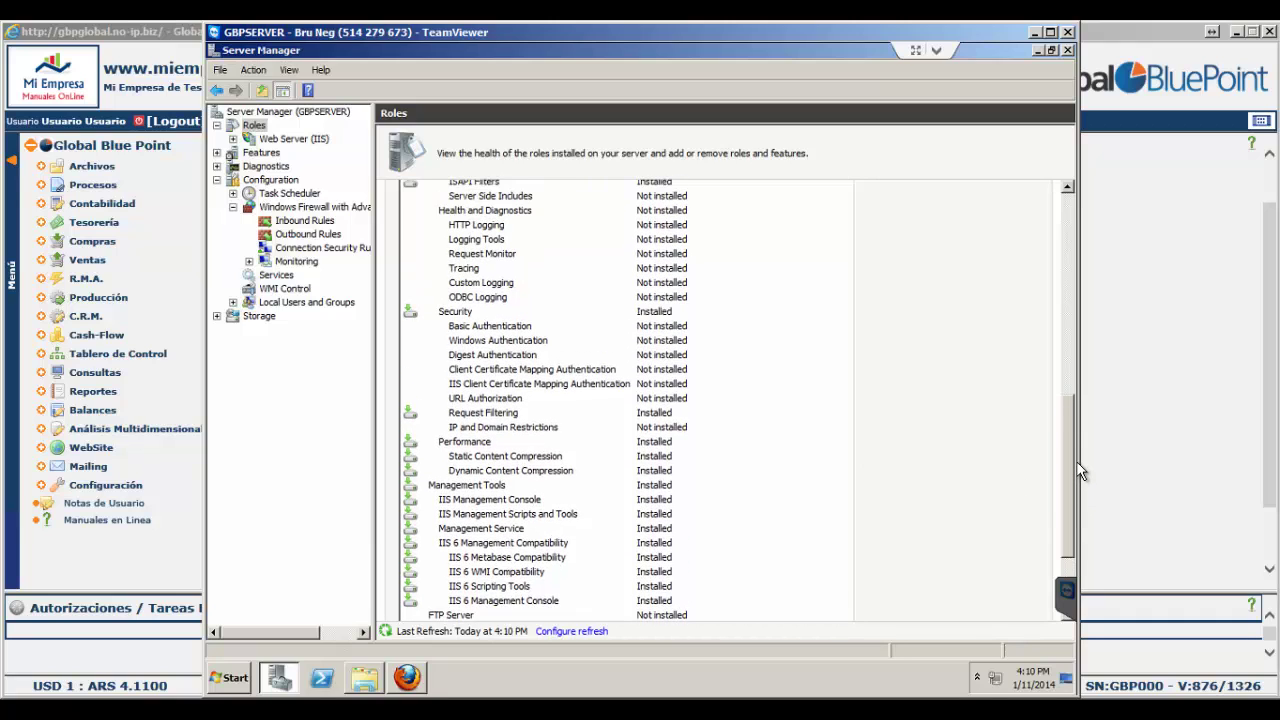
pyautogui.scroll(3, 1076, 445)
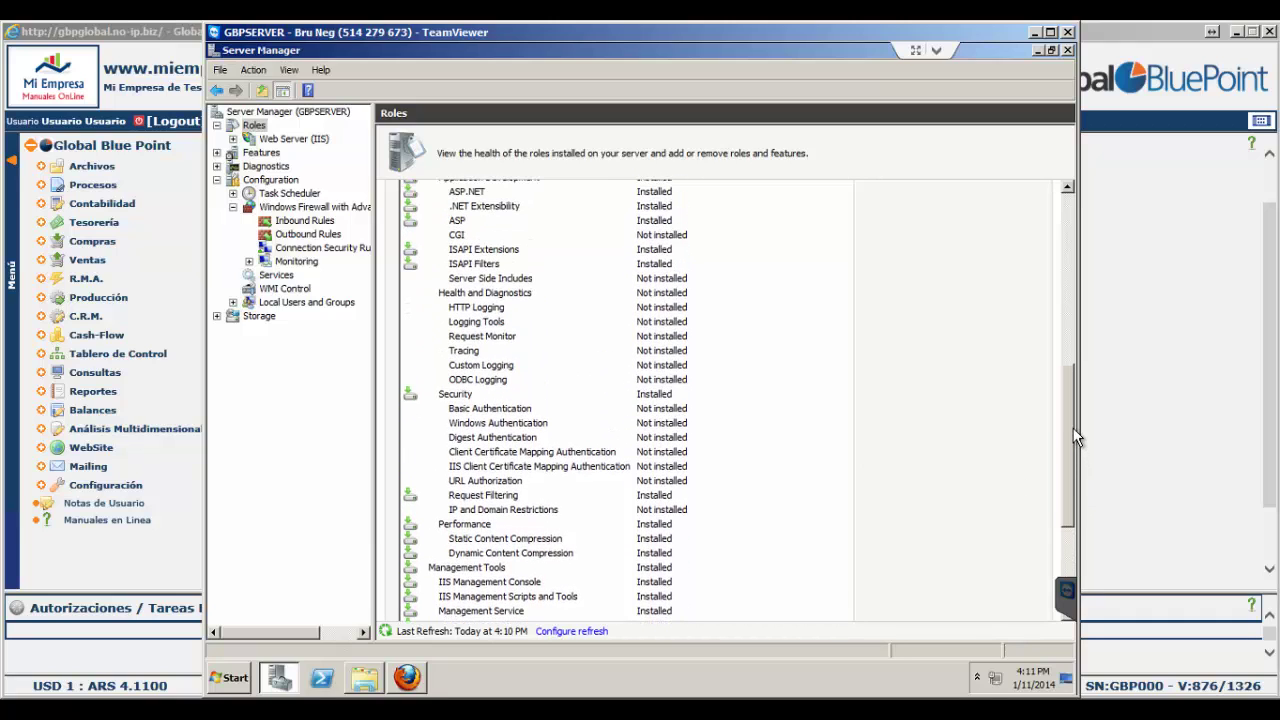
pyautogui.scroll(5, 1075, 410)
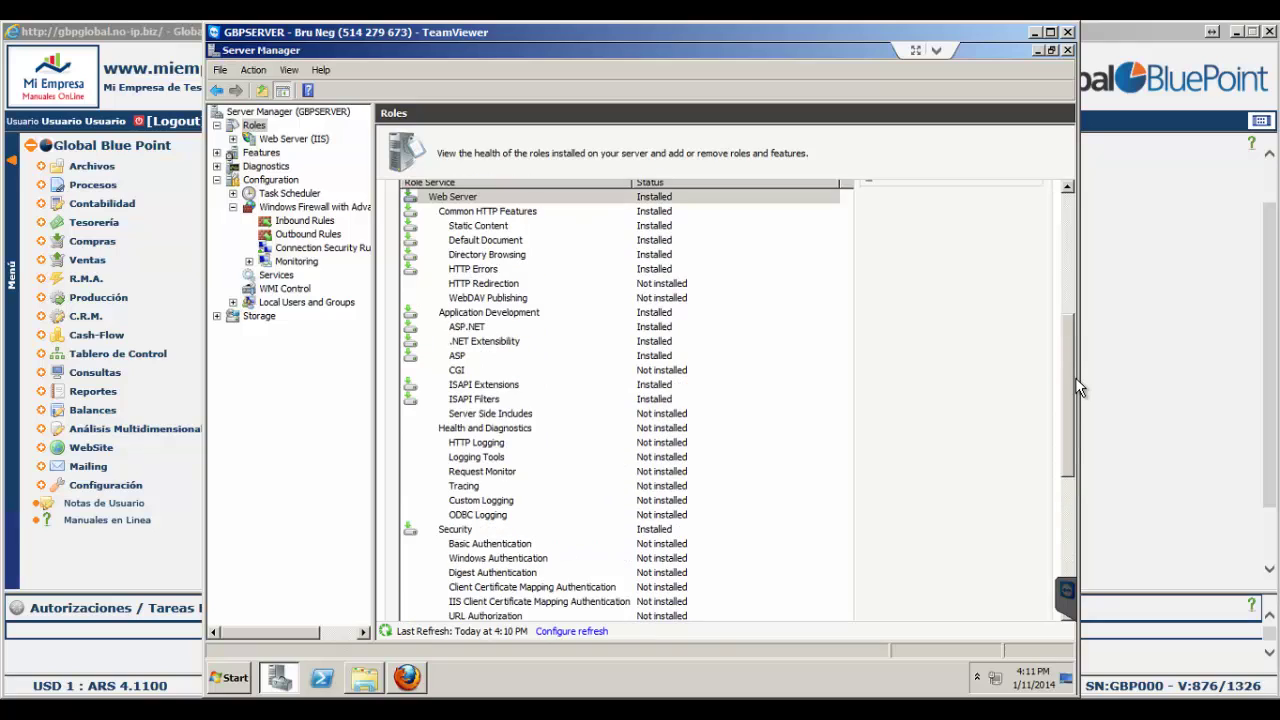
pyautogui.scroll(2, 1075, 377)
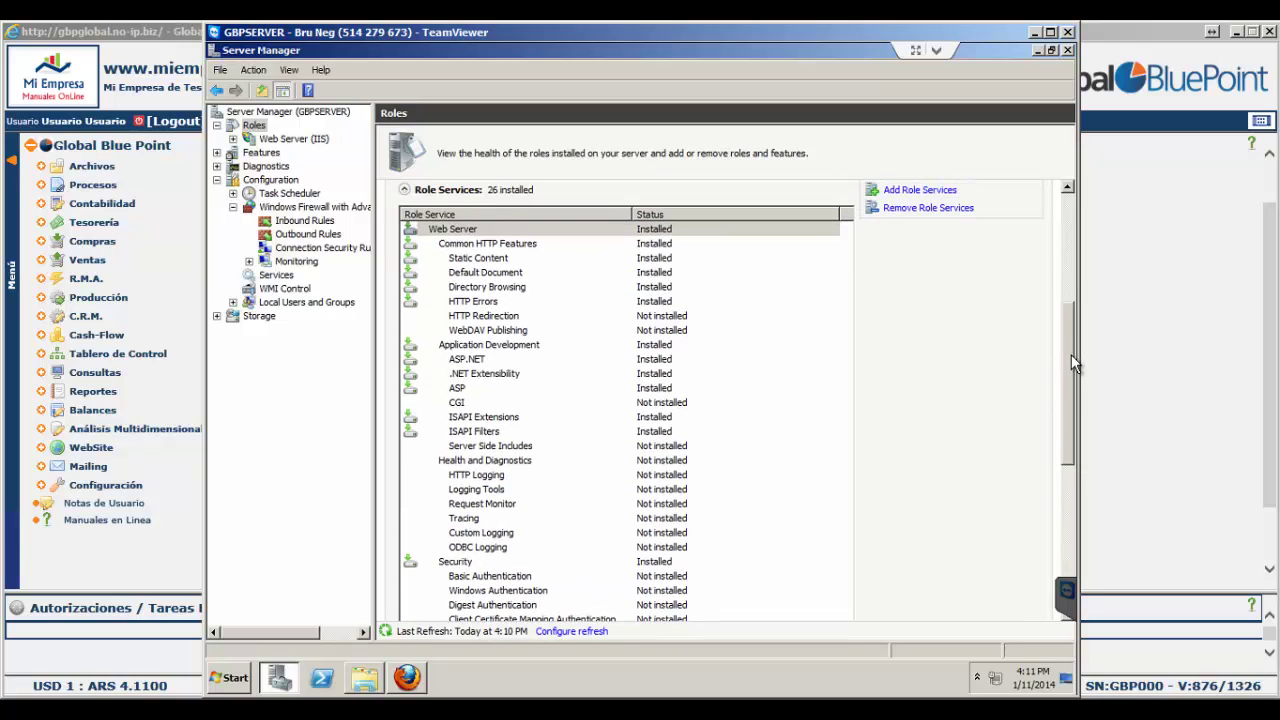
pyautogui.scroll(2, 1071, 362)
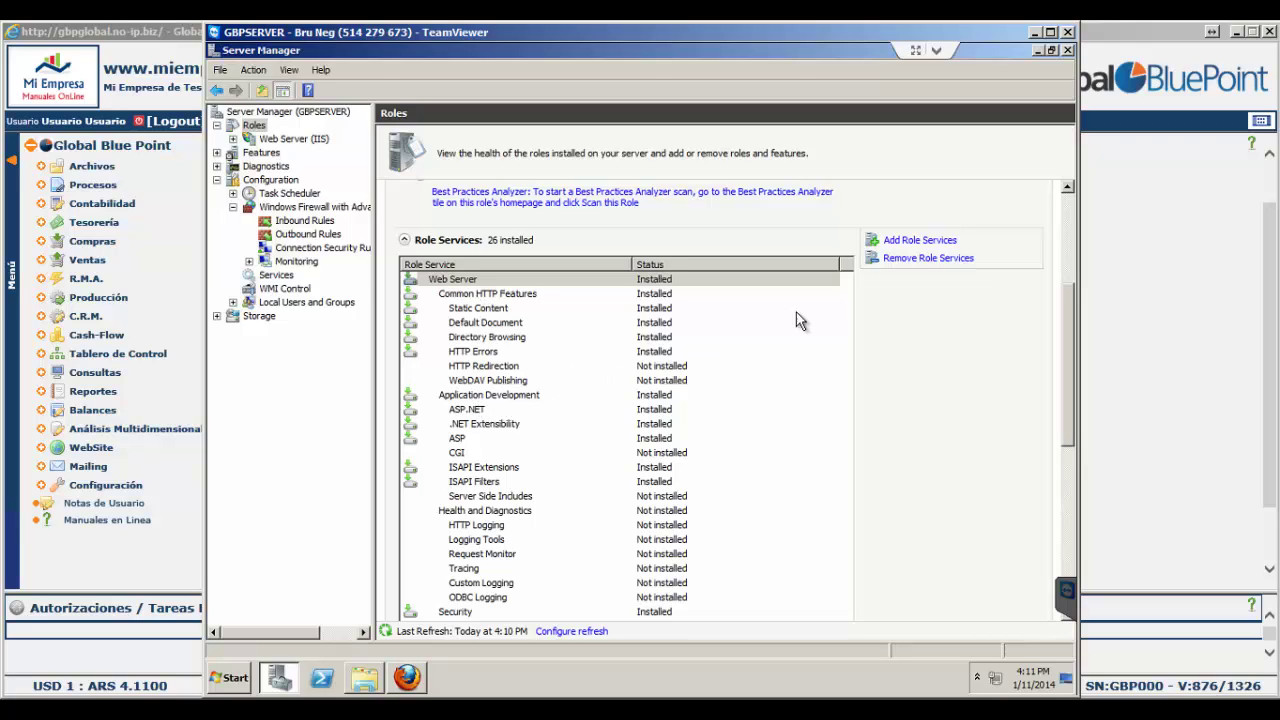
# Minimize Server Manager and the wsSpooler folder, and open the GBP Spooler page from its desktop shortcut.
pyautogui.click(1037, 51)
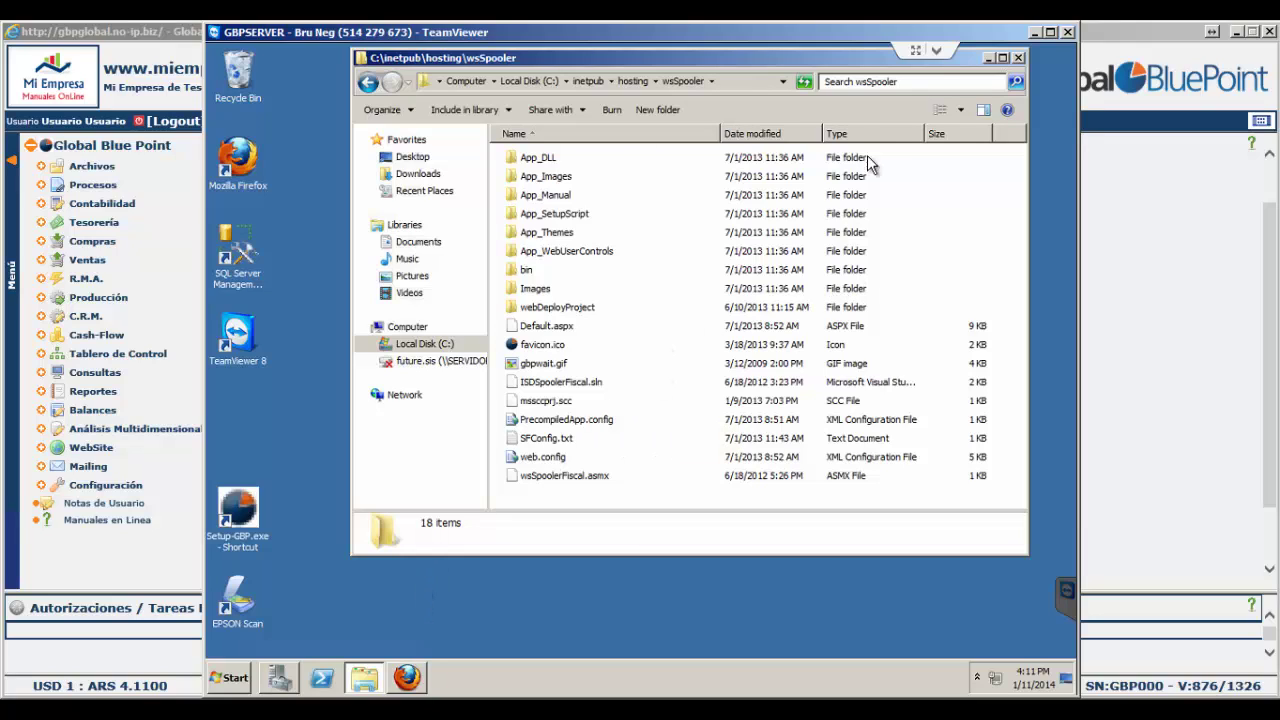
pyautogui.click(988, 57)
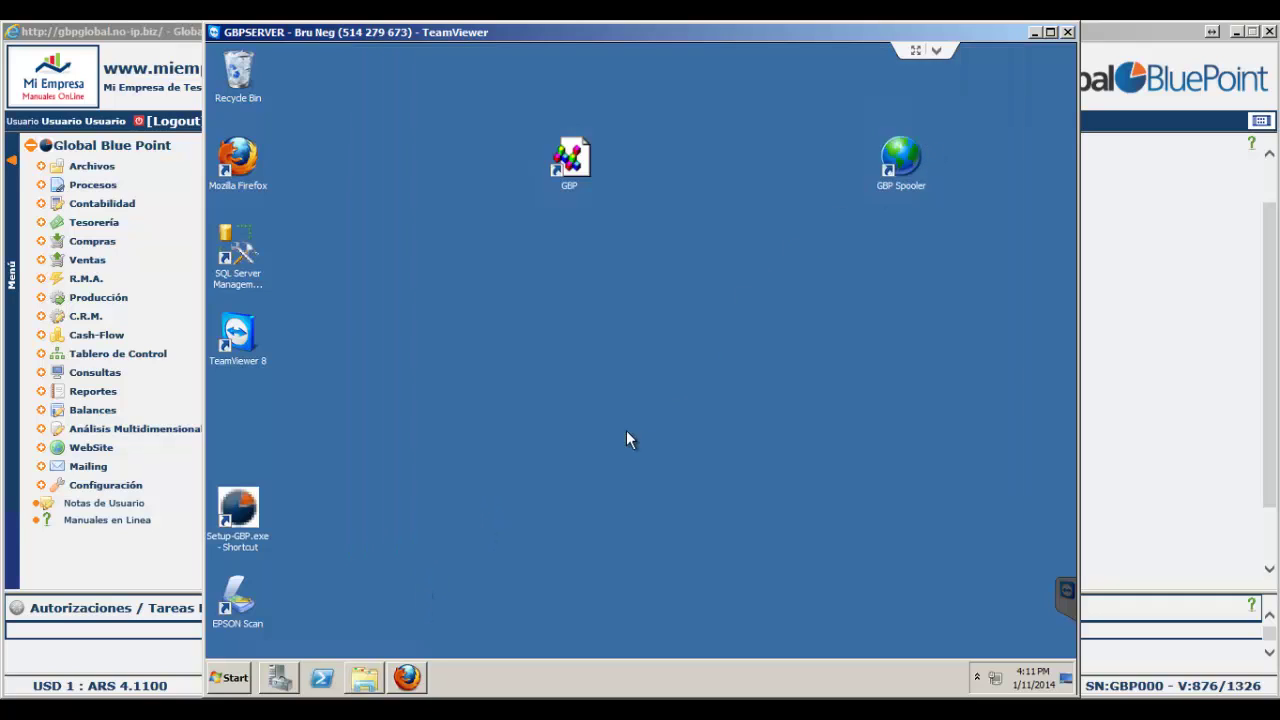
pyautogui.doubleClick(916, 173)
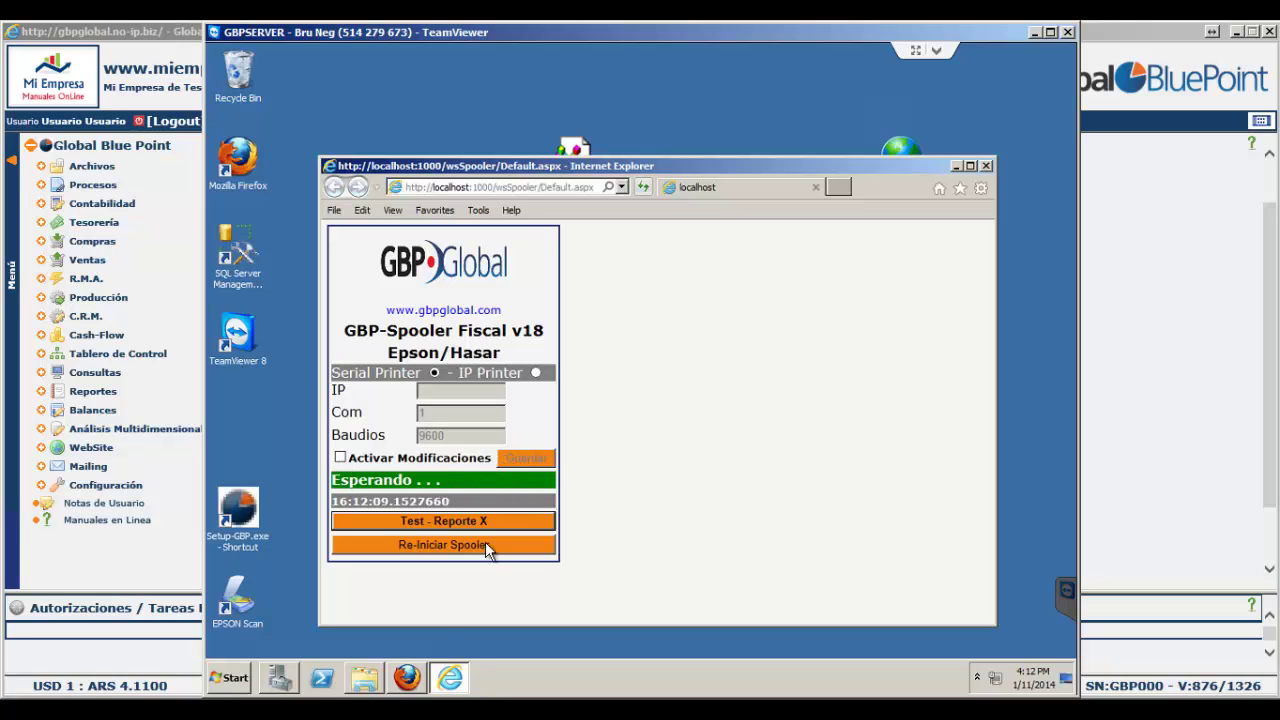
# Return to the wsSpooler folder, view the properties of SFConfig.txt, and close them without changes.
pyautogui.click(362, 680)
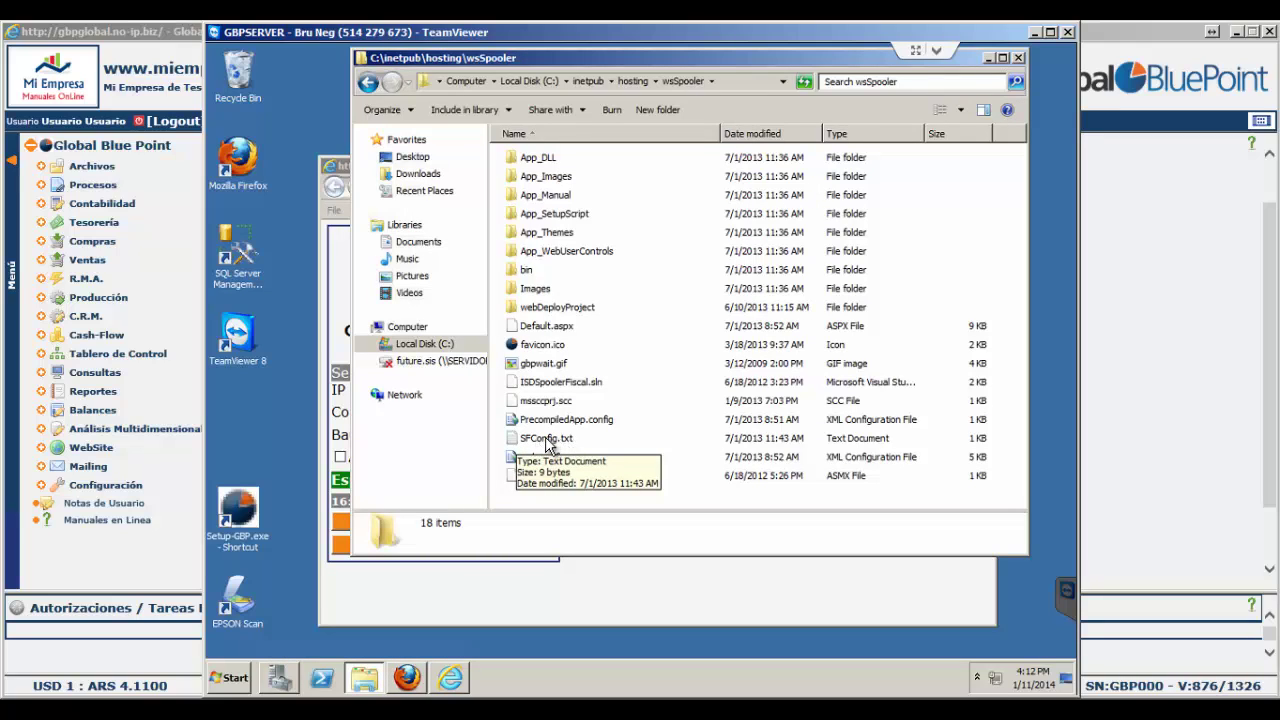
pyautogui.click(548, 446)
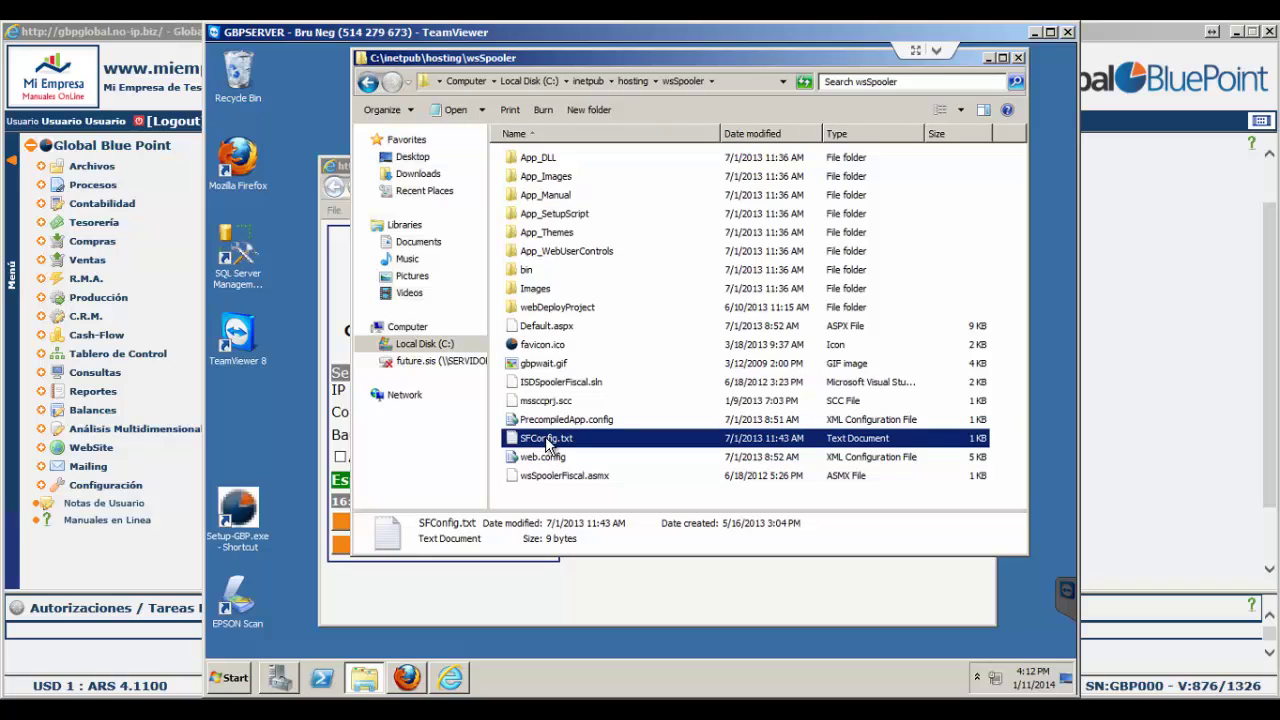
pyautogui.rightClick(546, 440)
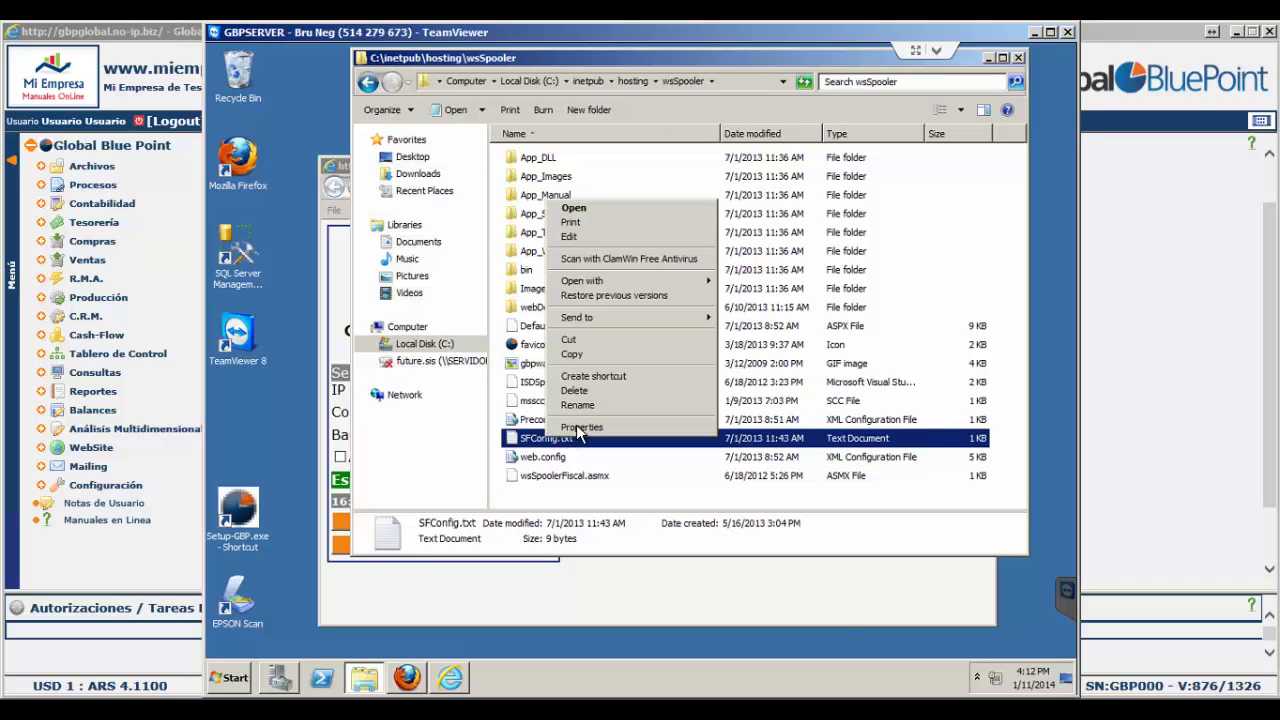
pyautogui.click(576, 426)
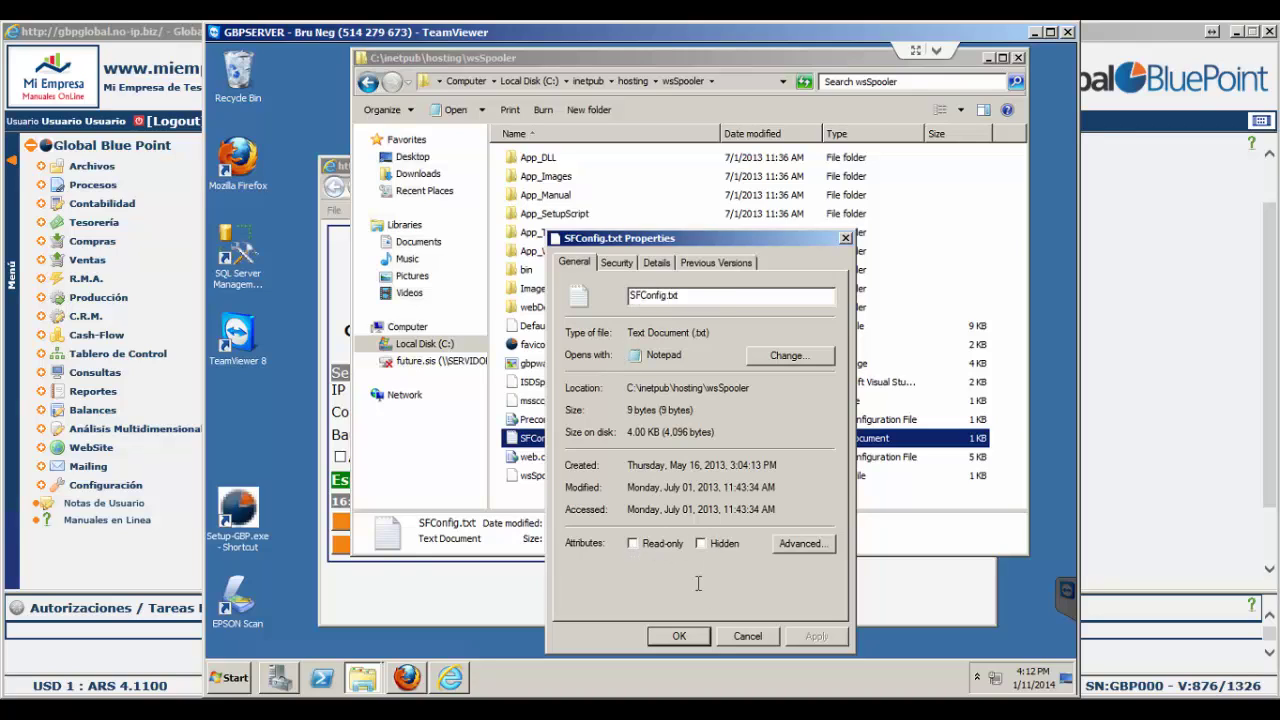
pyautogui.click(747, 636)
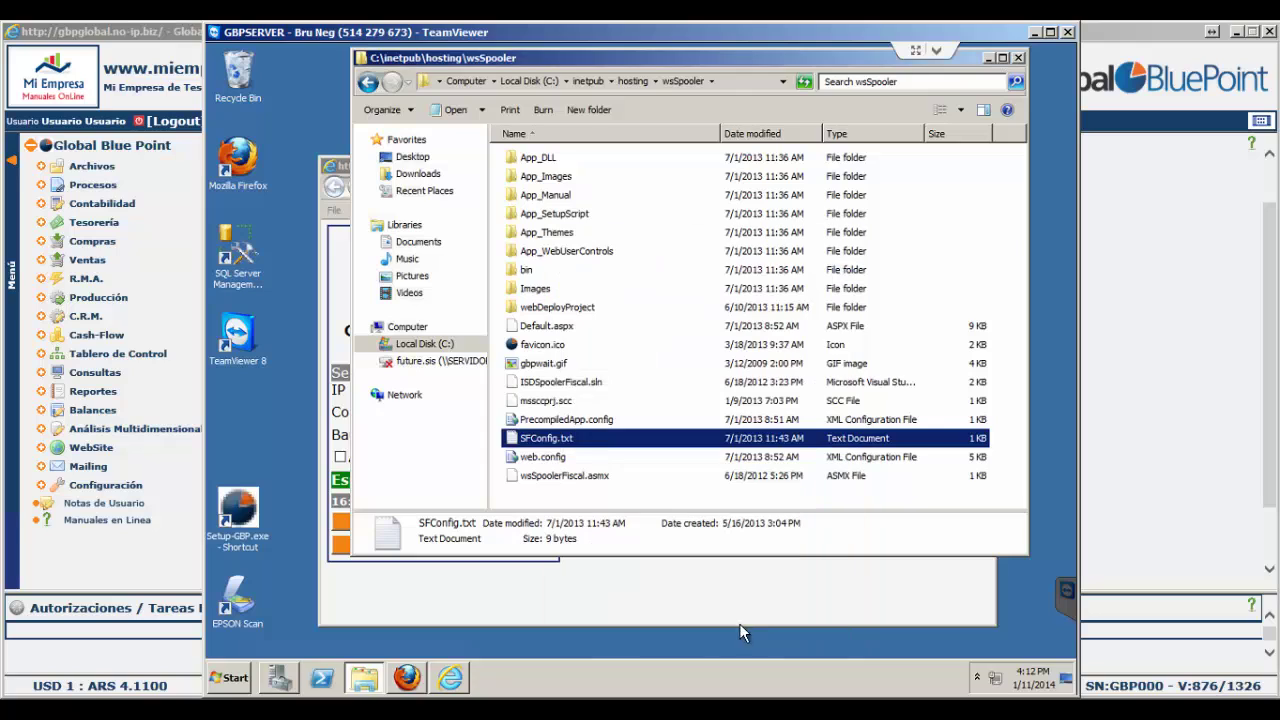
# Read the configuration stored in SFConfig.txt, close the file, and compare it with the printer settings on the spooler page.
pyautogui.doubleClick(558, 443)
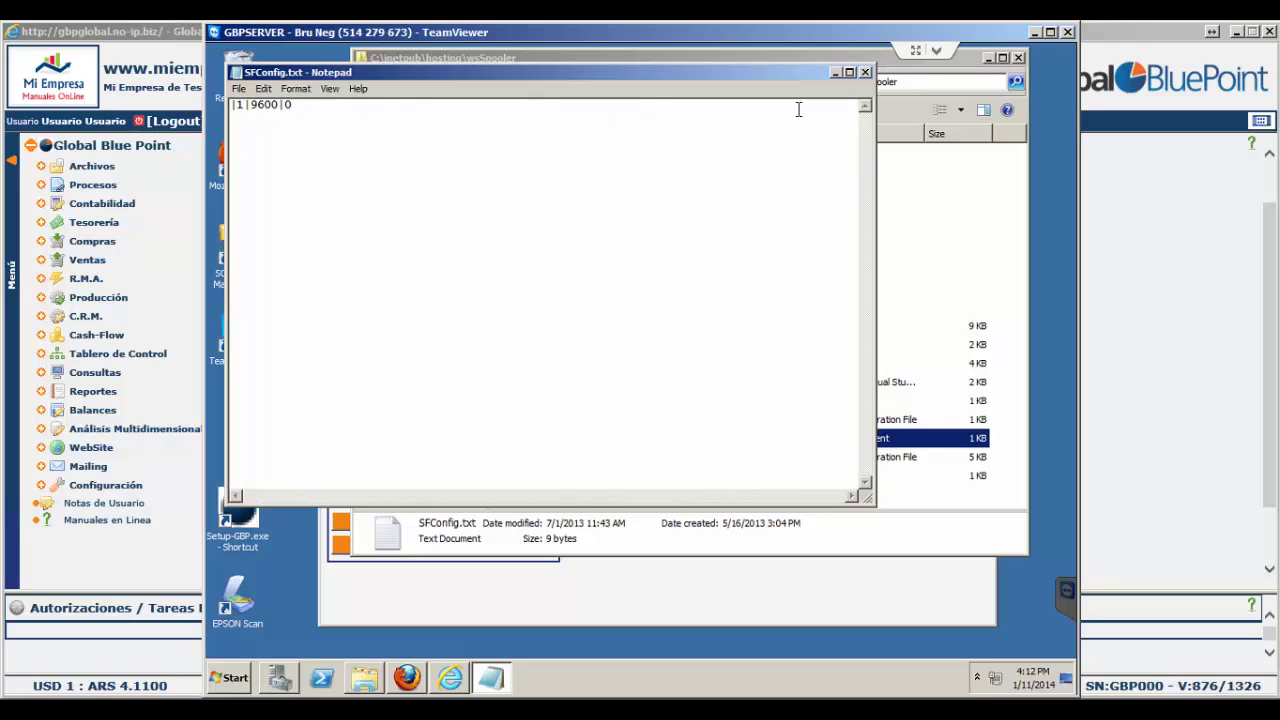
pyautogui.click(866, 74)
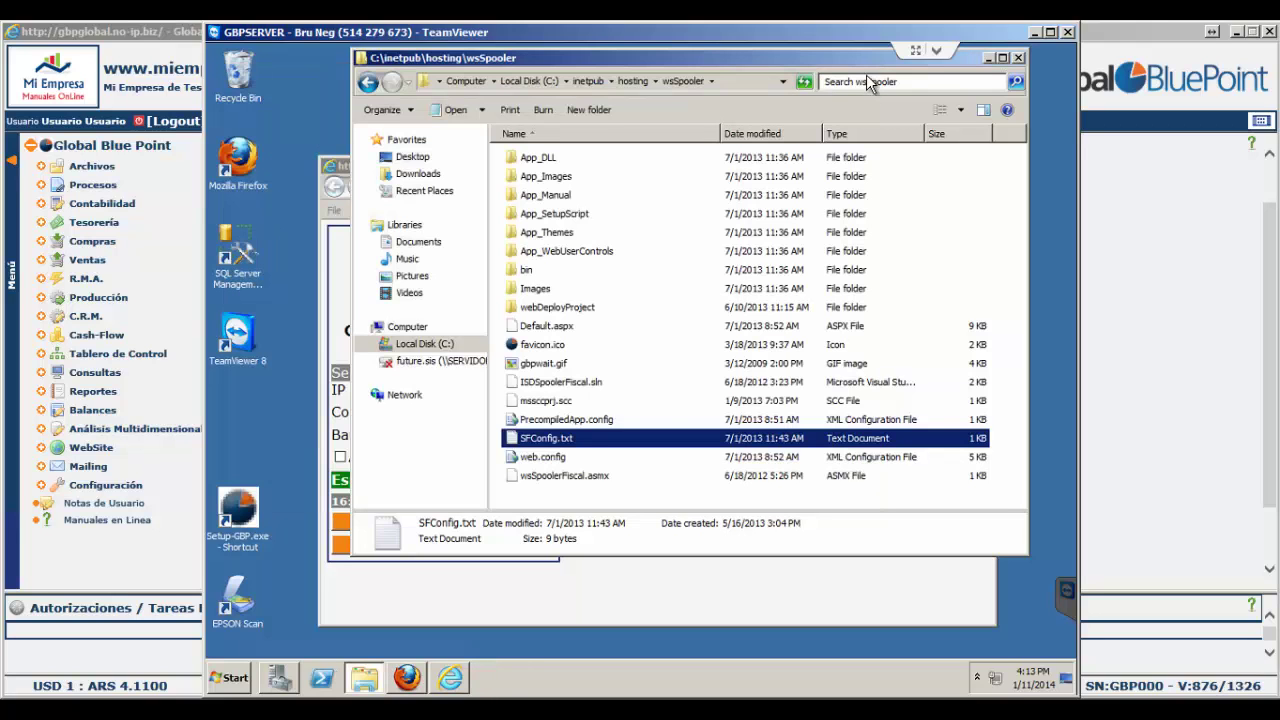
pyautogui.click(530, 605)
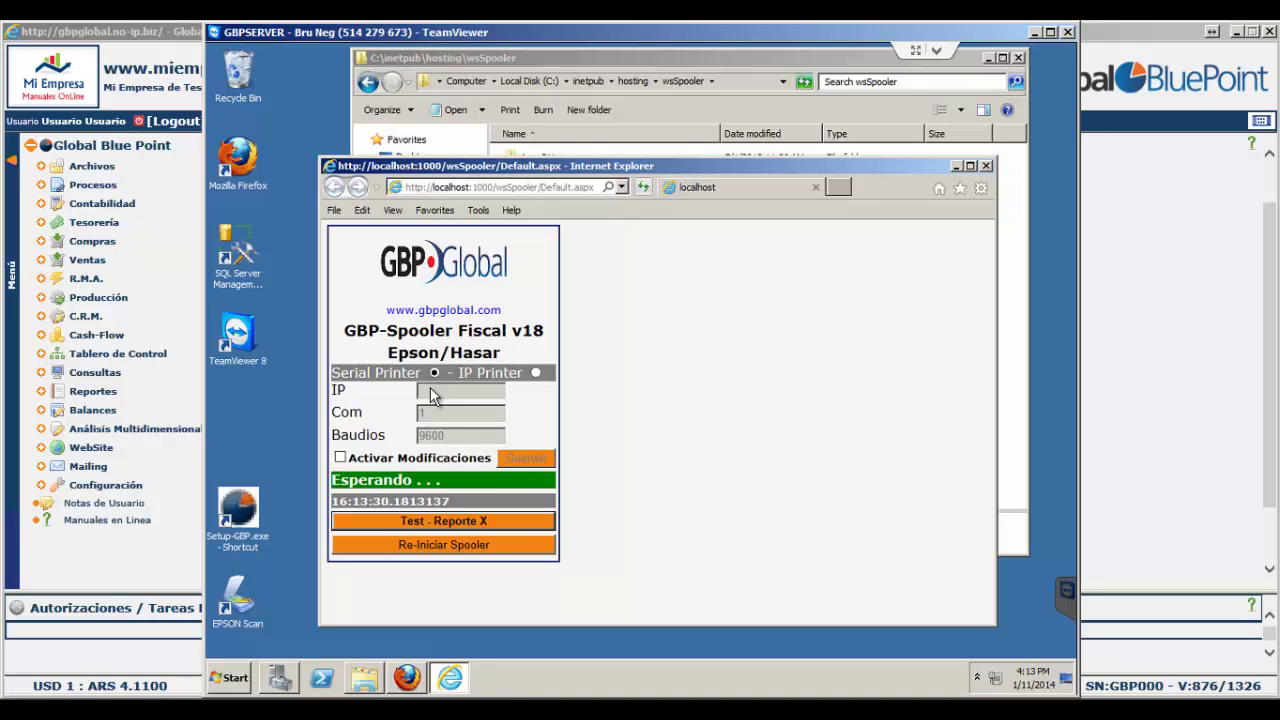
# Open the App_SetupScript folder inside wsSpooler and examine the dotnetfx.exe and ASPAJAXExtSetup.msi installers.
pyautogui.click(1015, 207)
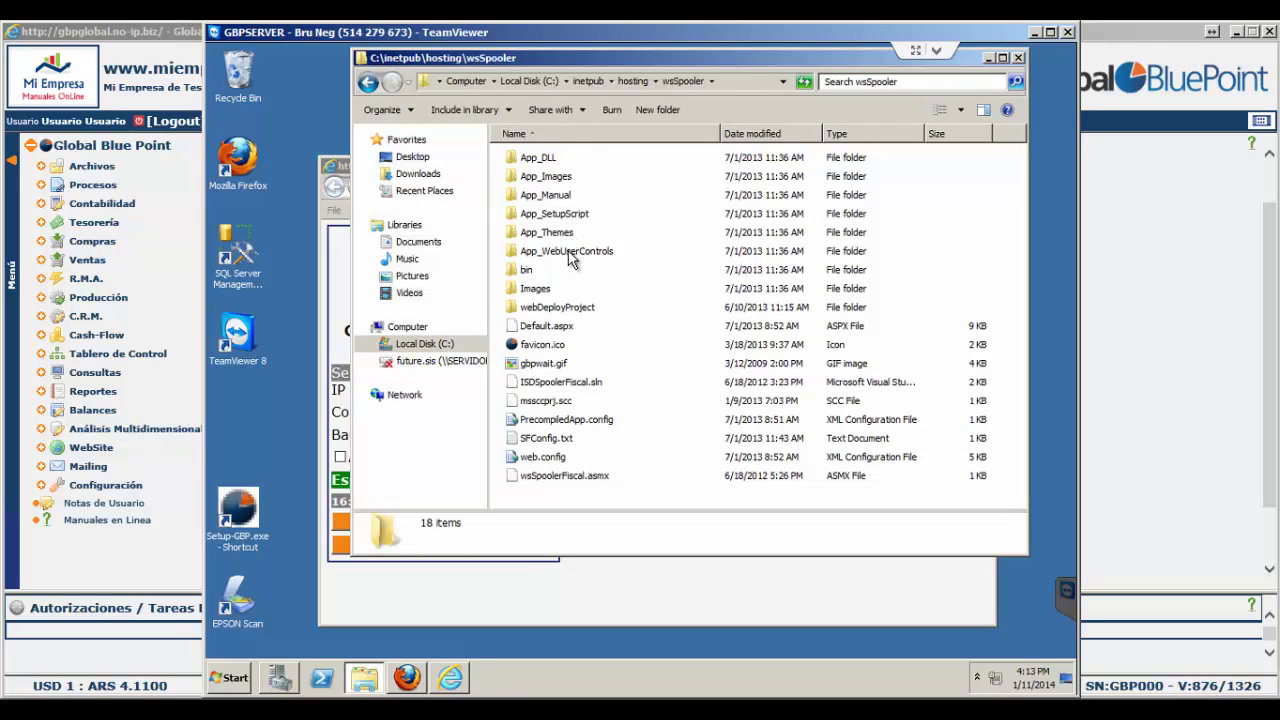
pyautogui.click(562, 216)
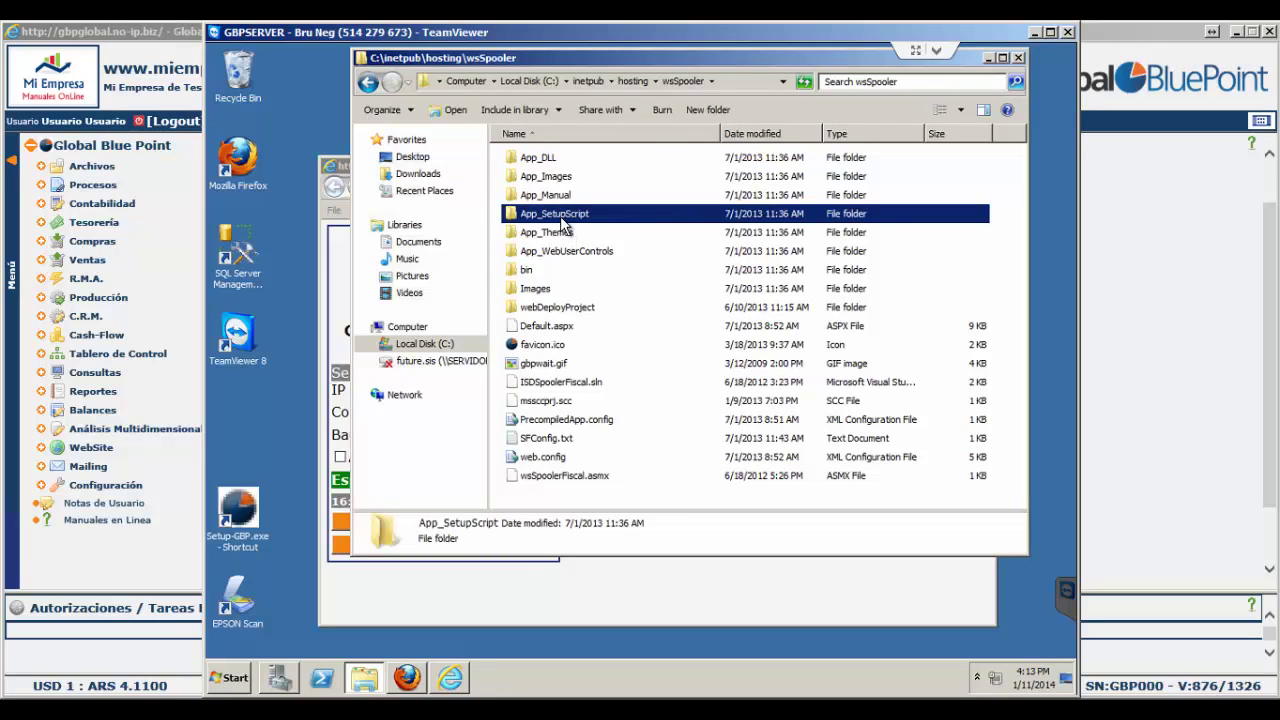
pyautogui.doubleClick(562, 220)
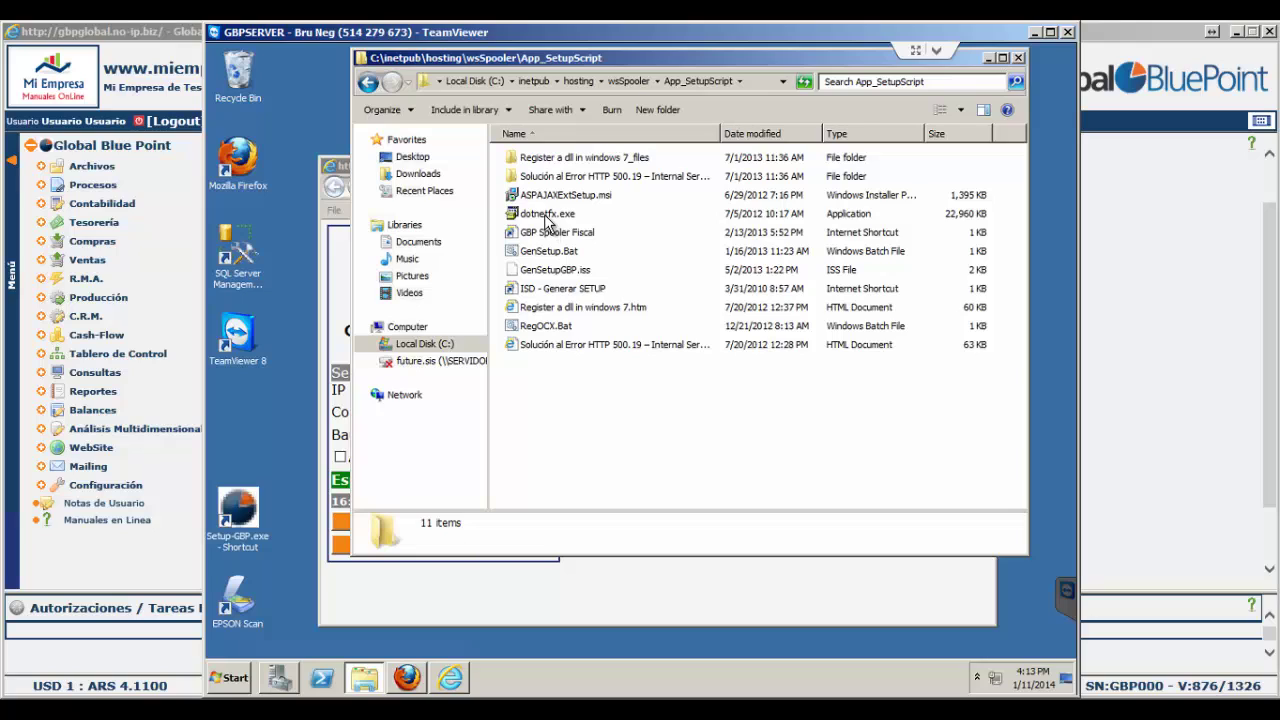
pyautogui.moveTo(546, 221)
pyautogui.moveTo(567, 199)
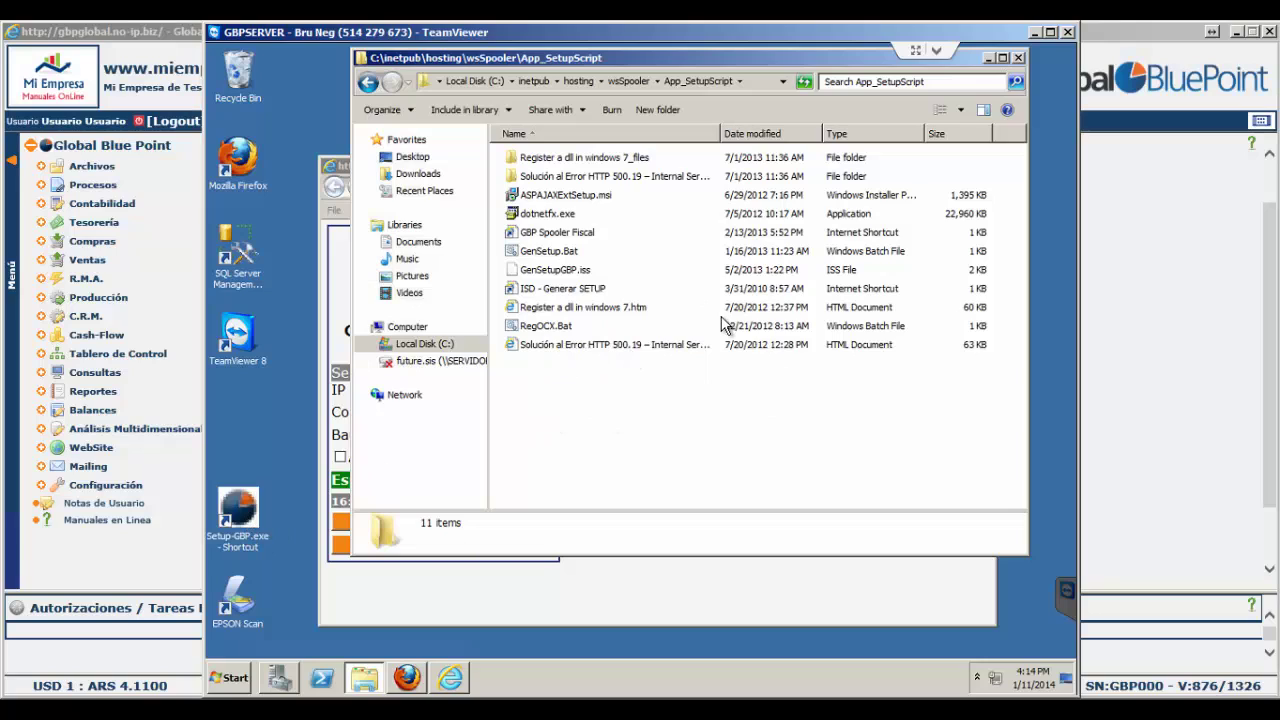
# Check the Run as administrator option for RegOCX.Bat, and dismiss it without running the file.
pyautogui.click(546, 330)
pyautogui.rightClick(546, 330)
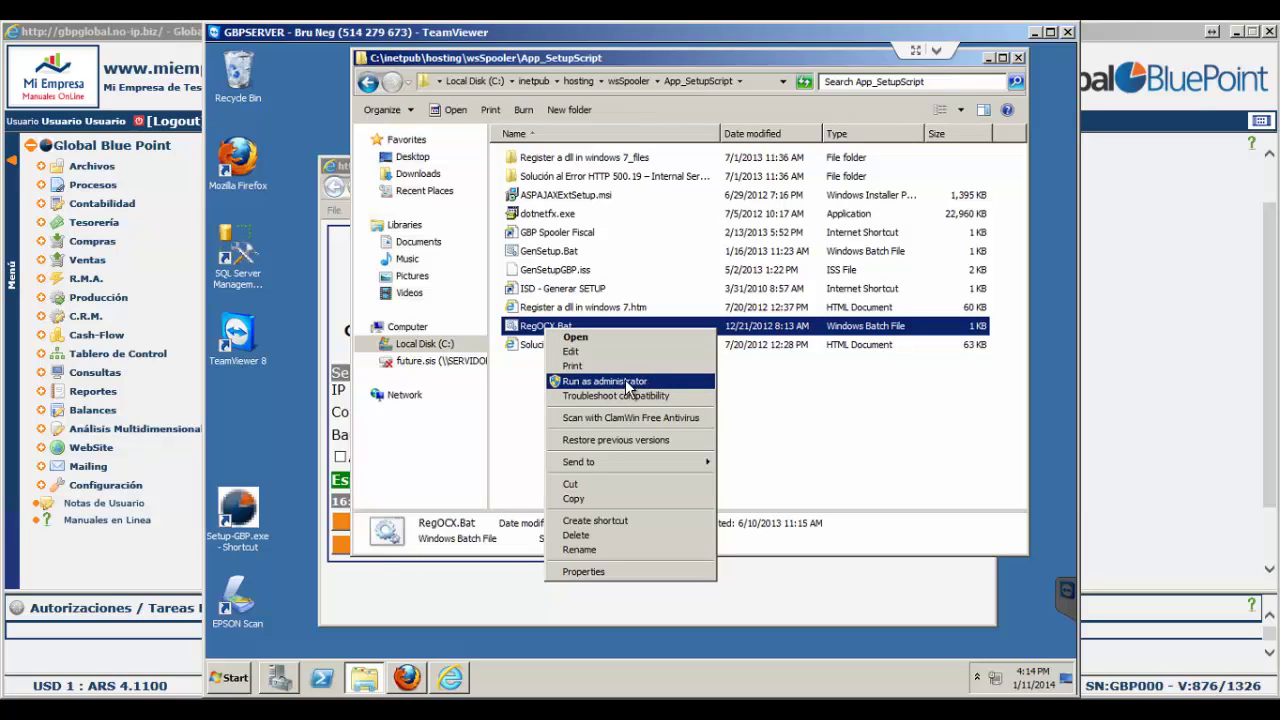
pyautogui.click(757, 398)
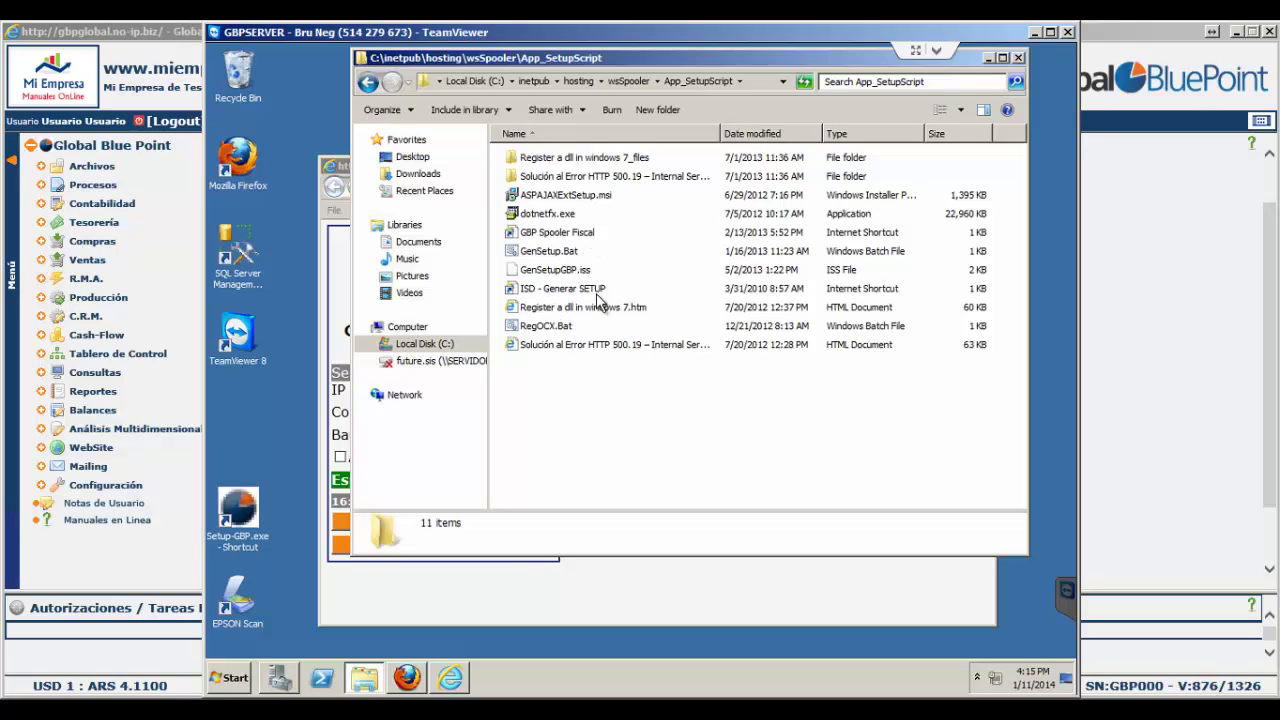
# Check the available actions for the GBP Spooler Fiscal shortcut, dismiss them, and close the App_SetupScript folder.
pyautogui.click(561, 240)
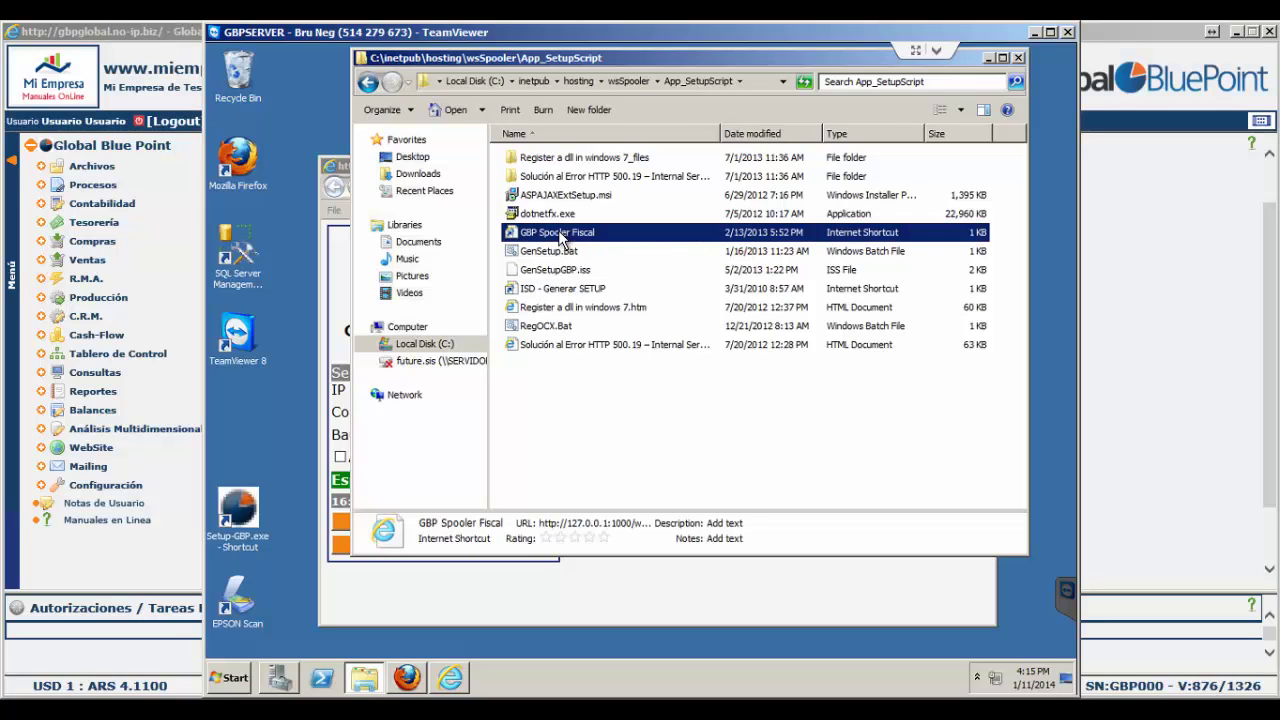
pyautogui.rightClick(561, 236)
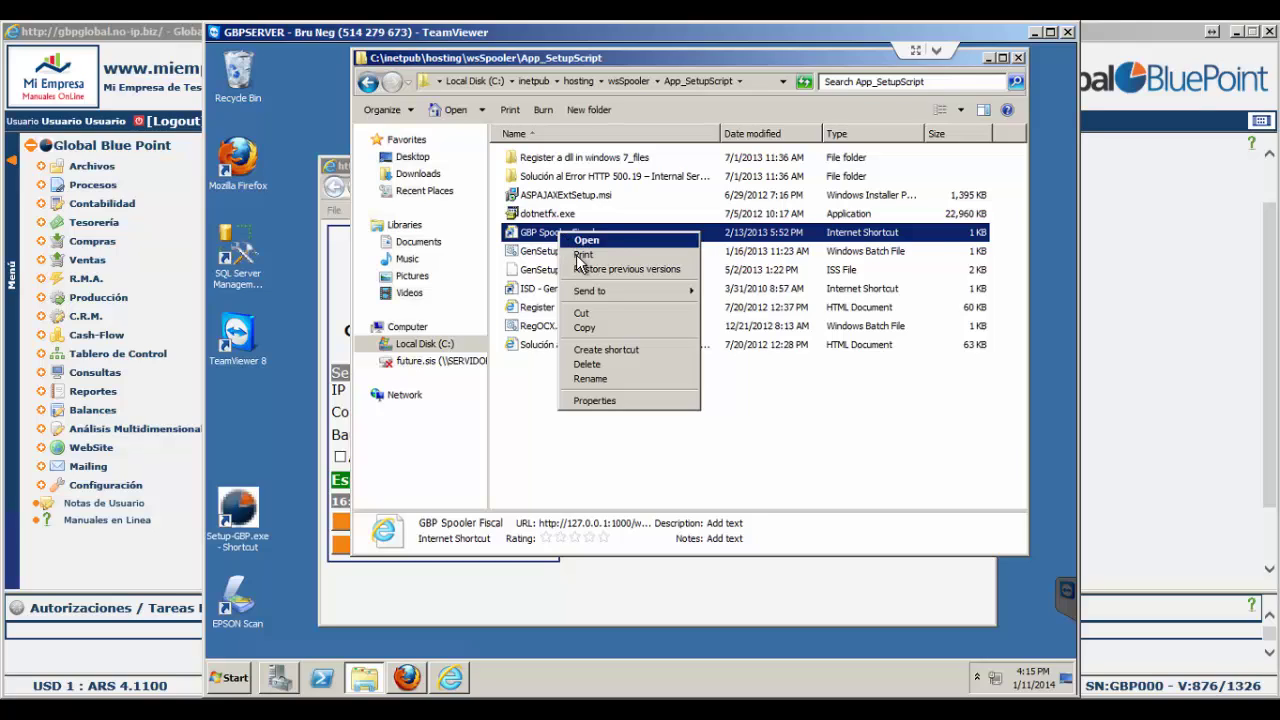
pyautogui.click(537, 387)
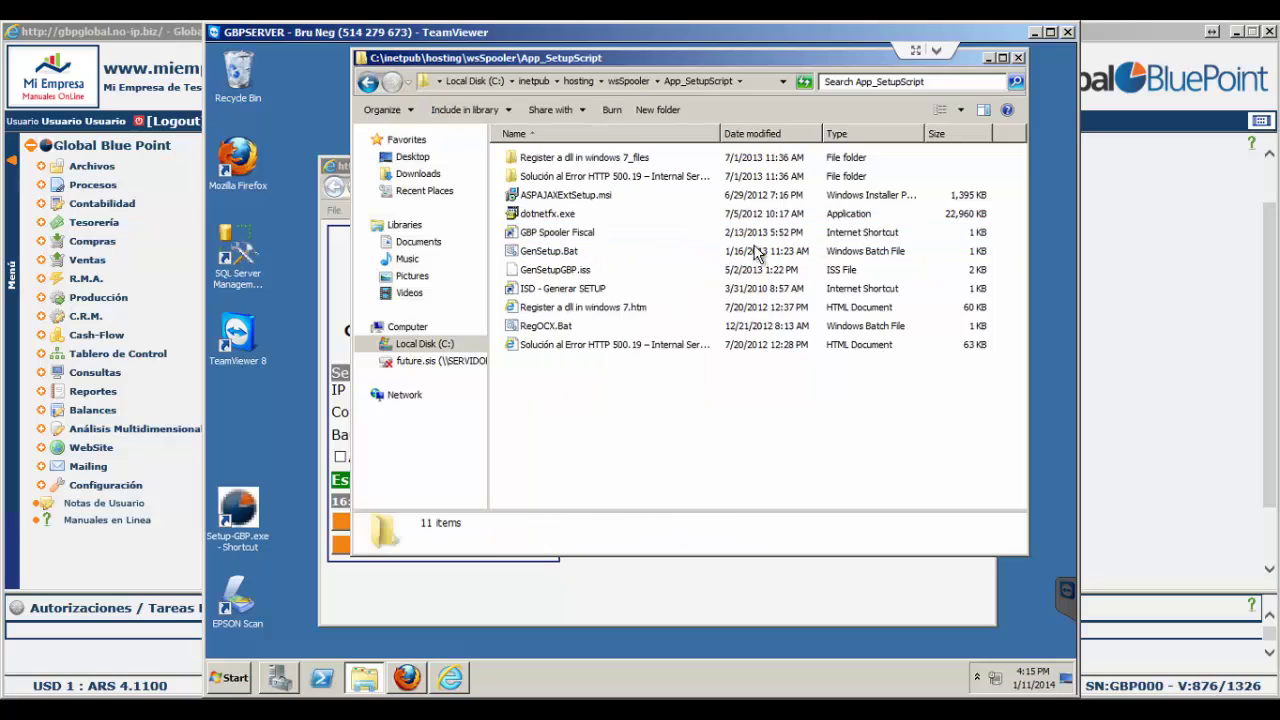
pyautogui.click(1018, 57)
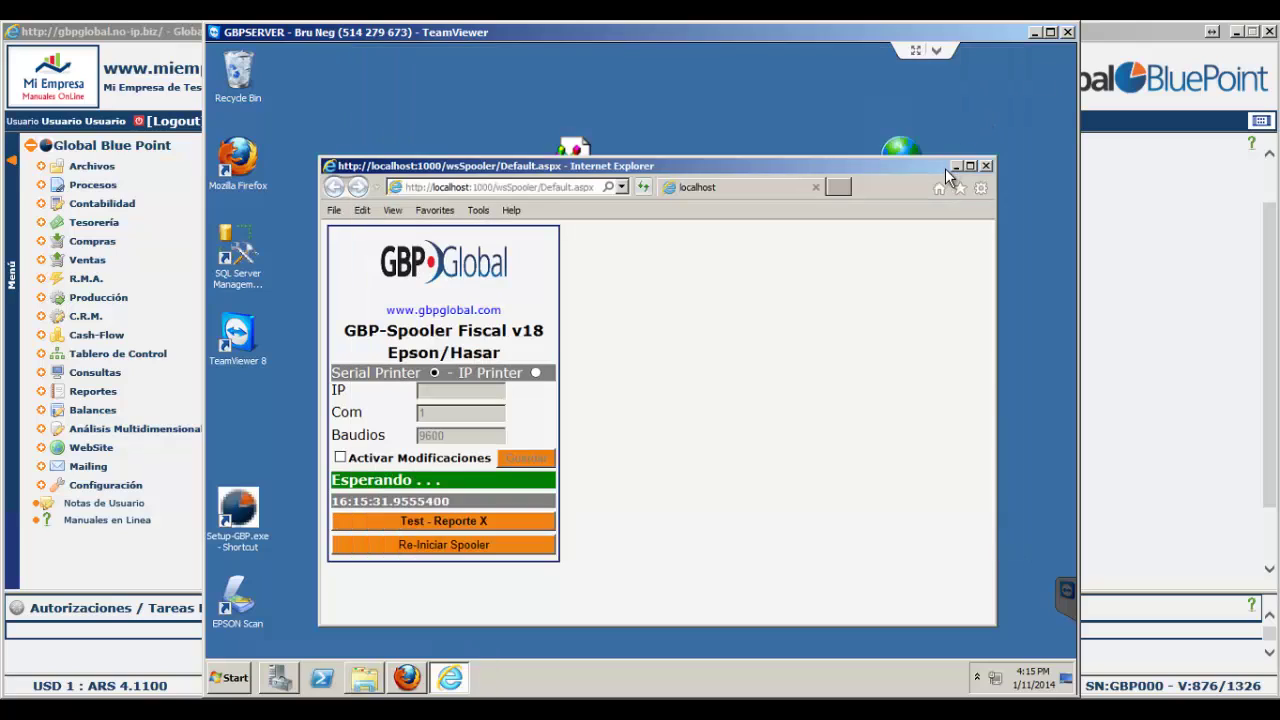
# View the URL in the desktop GBP Spooler shortcut's properties, cancel the dialog, and minimize the spooler page.
pyautogui.click(897, 144)
pyautogui.rightClick(897, 144)
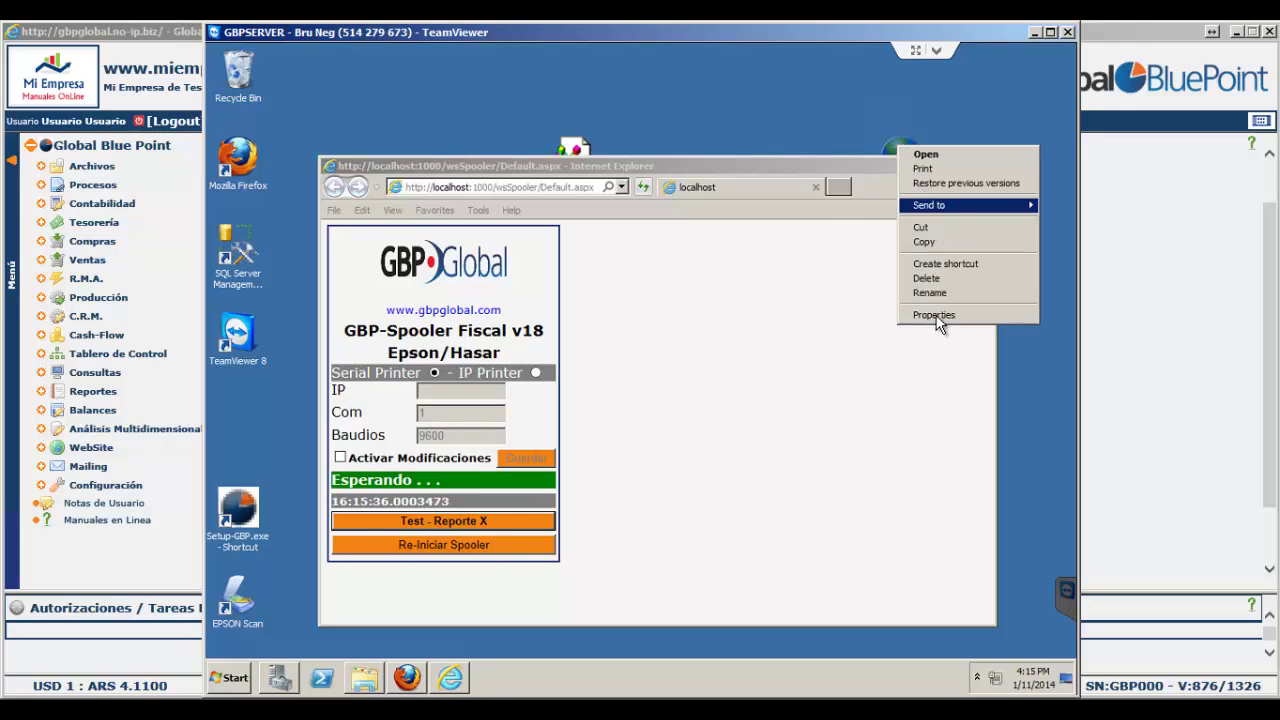
pyautogui.click(934, 314)
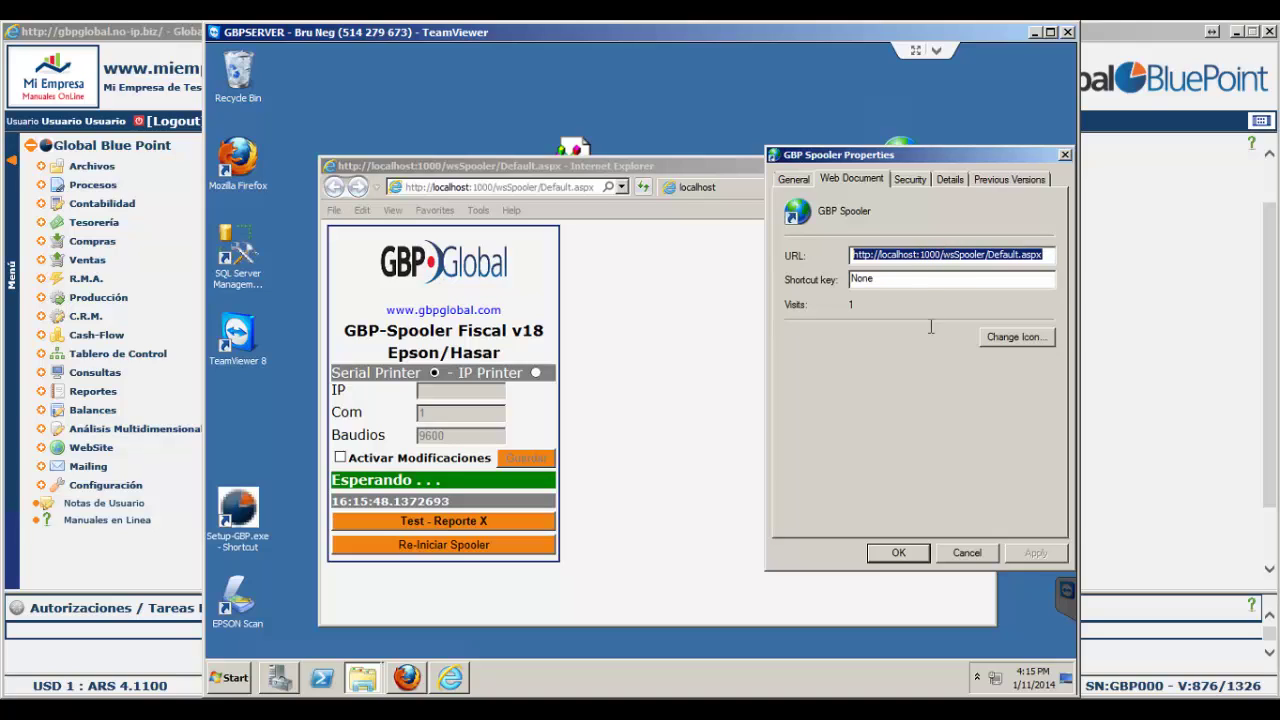
pyautogui.click(967, 552)
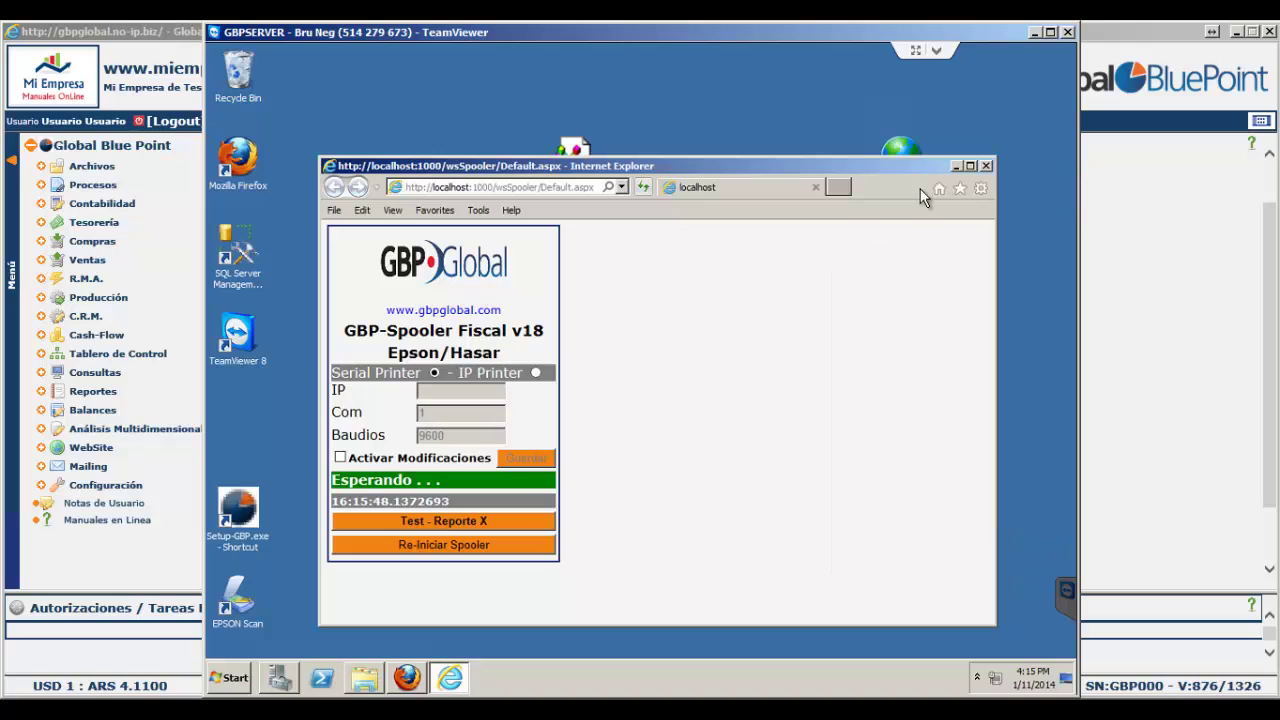
pyautogui.click(956, 167)
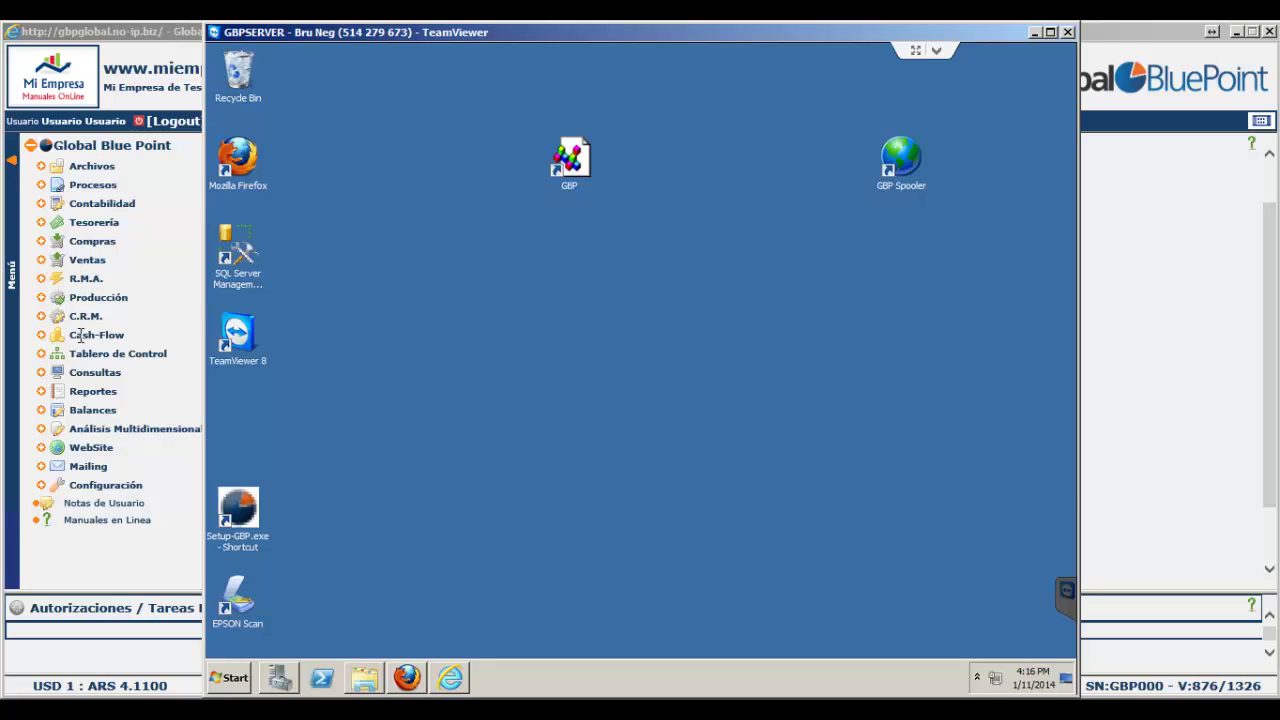
# Switch to Global Blue Point and open document type 01.Fc. A 0001 for modification from the Documentos configuration.
pyautogui.click(44, 485)
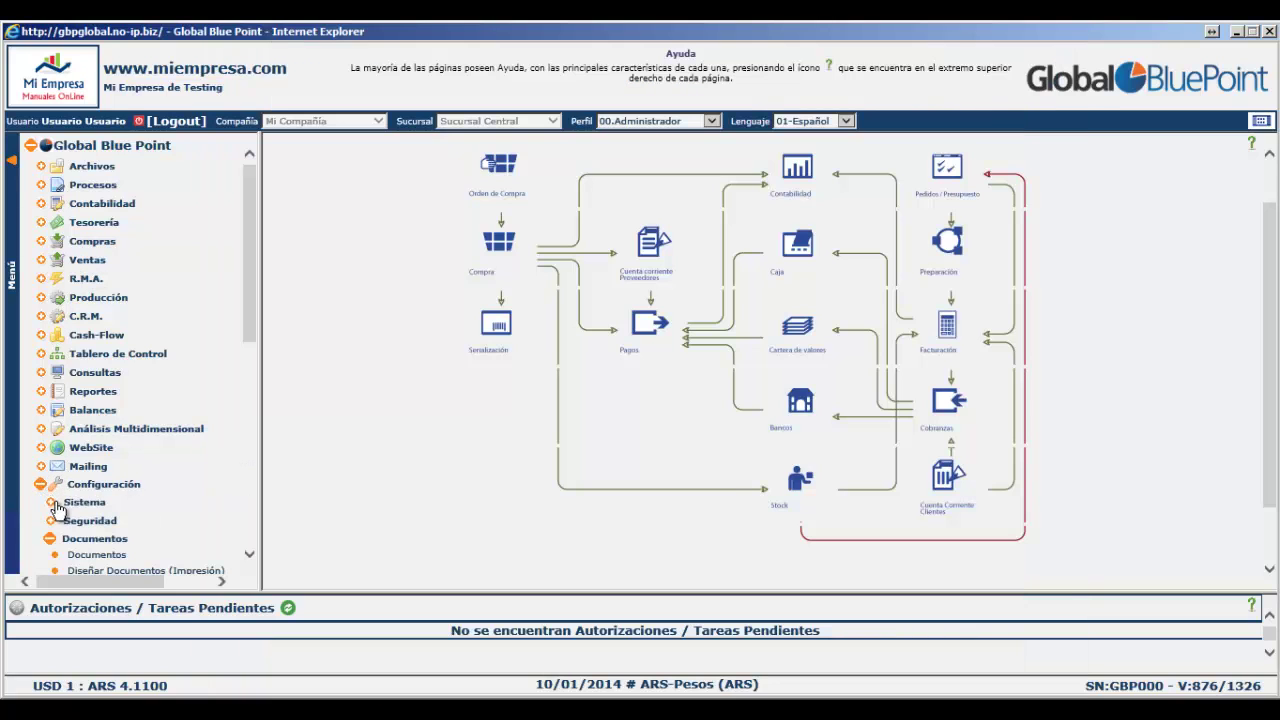
pyautogui.click(96, 555)
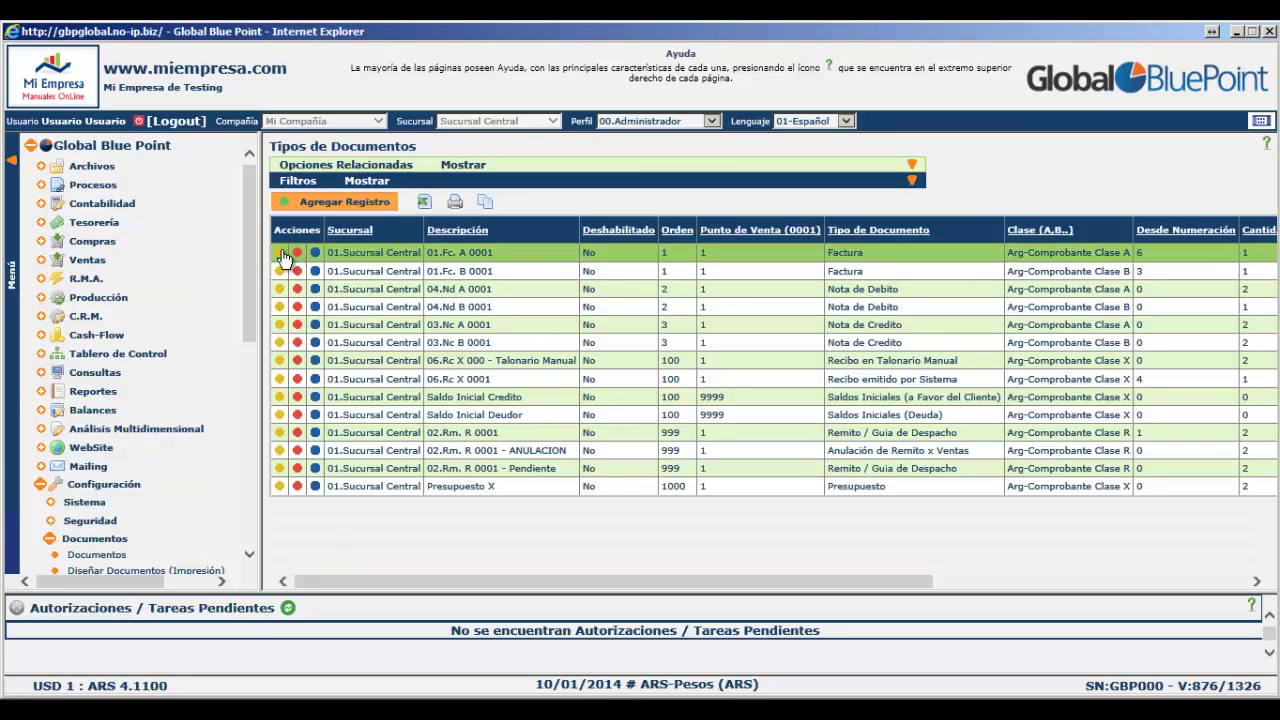
pyautogui.click(281, 254)
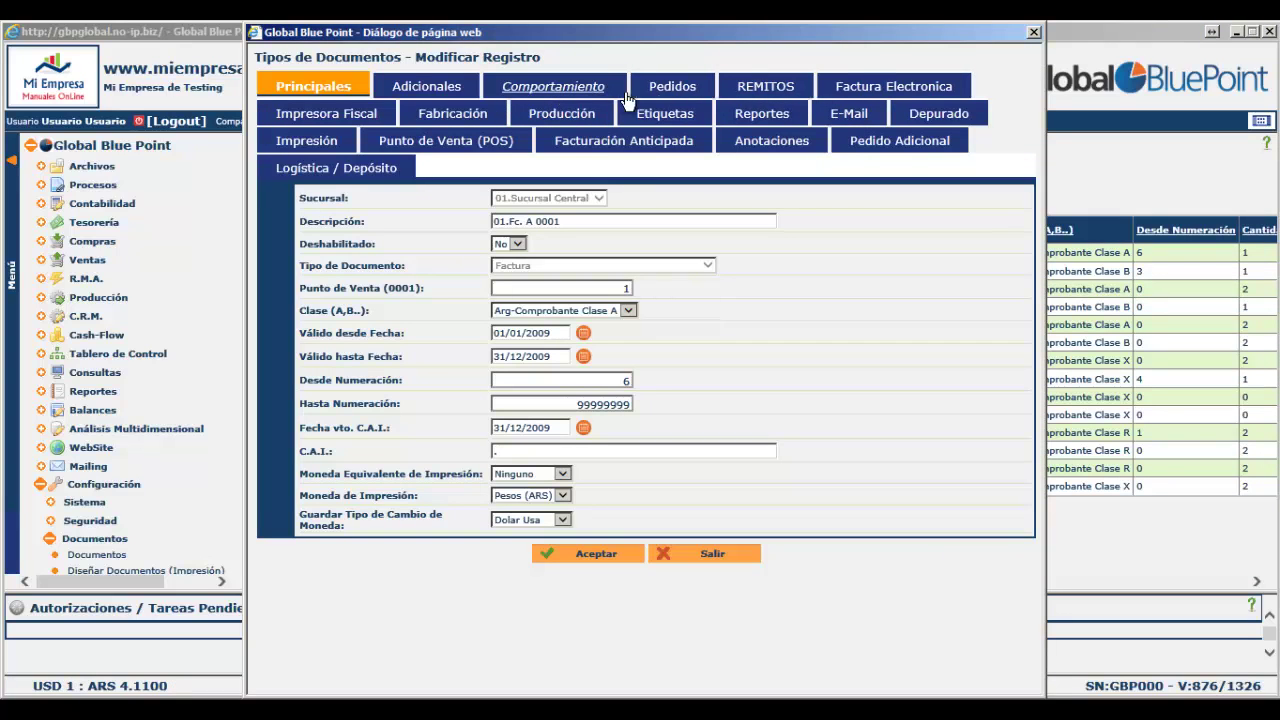
# Display the document type's Impresora Fiscal settings and examine the IP / URL and Puerto TCP fields.
pyautogui.click(335, 114)
pyautogui.moveTo(567, 222)
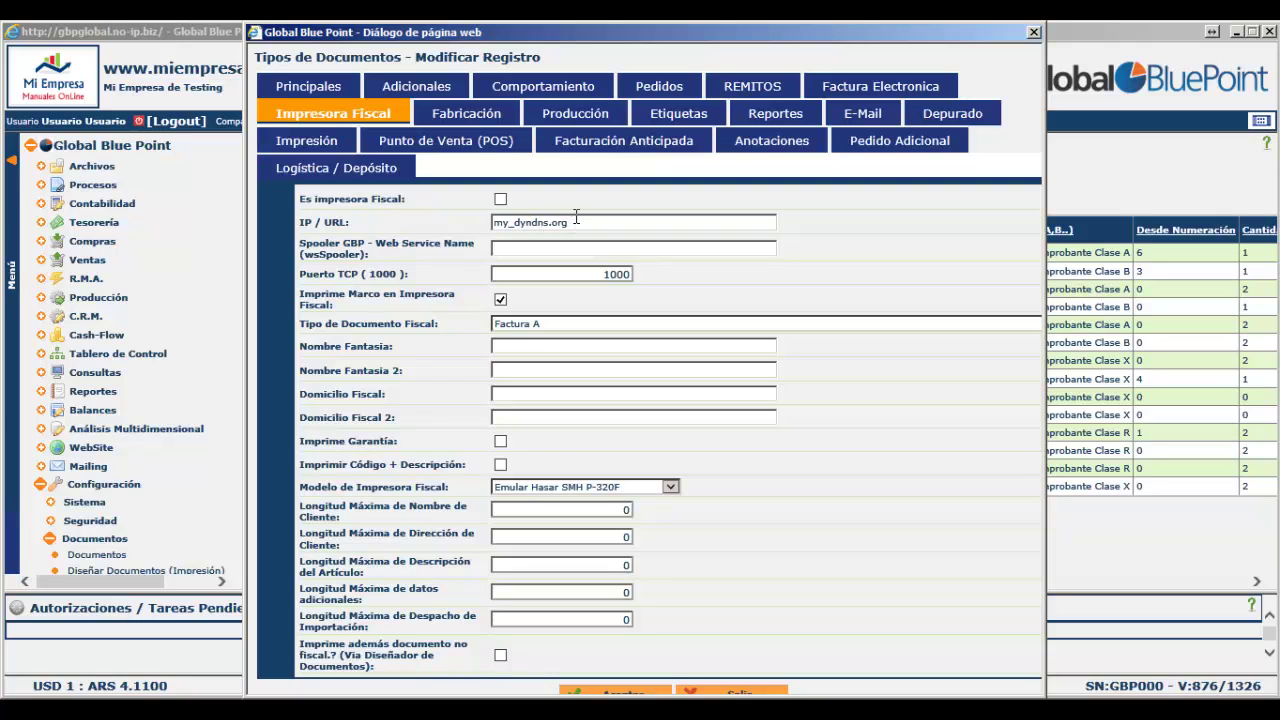
pyautogui.click(626, 275)
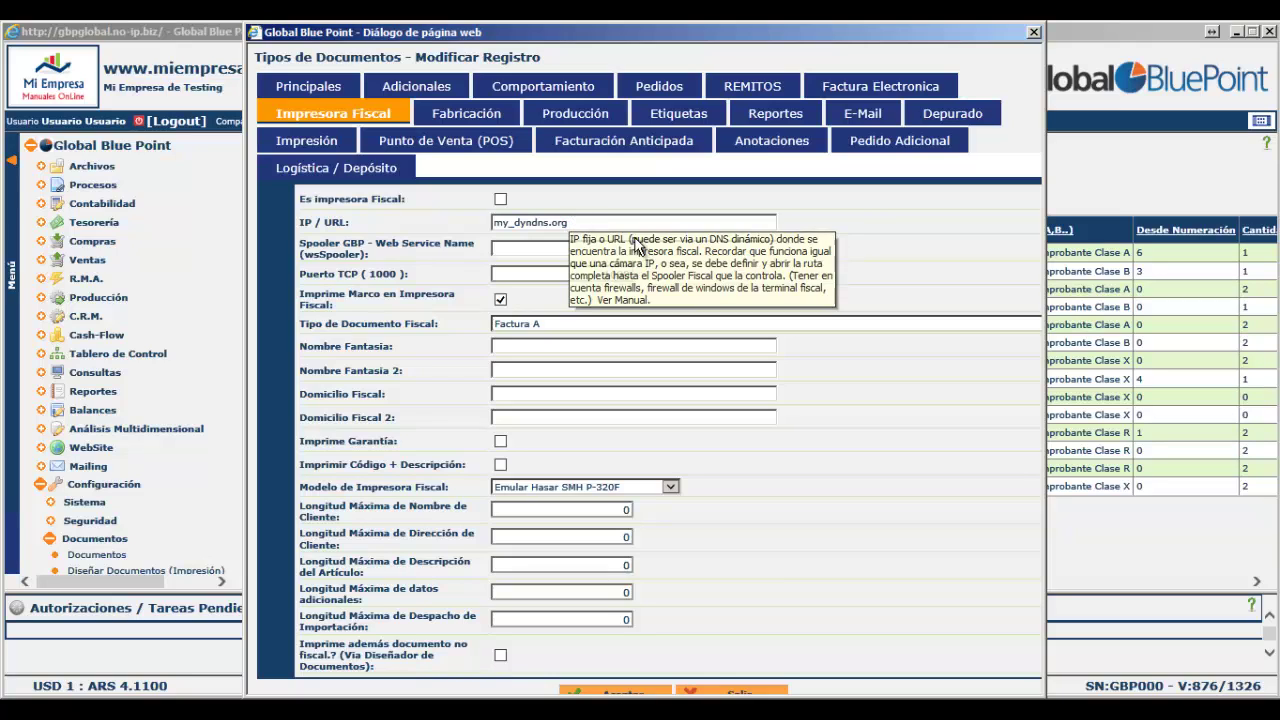
# Review the IP / URL and Puerto TCP fields, switch to the GBPSERVER remote session, and open the firewall's Inbound Rules in Server Manager.
pyautogui.moveTo(636, 246)
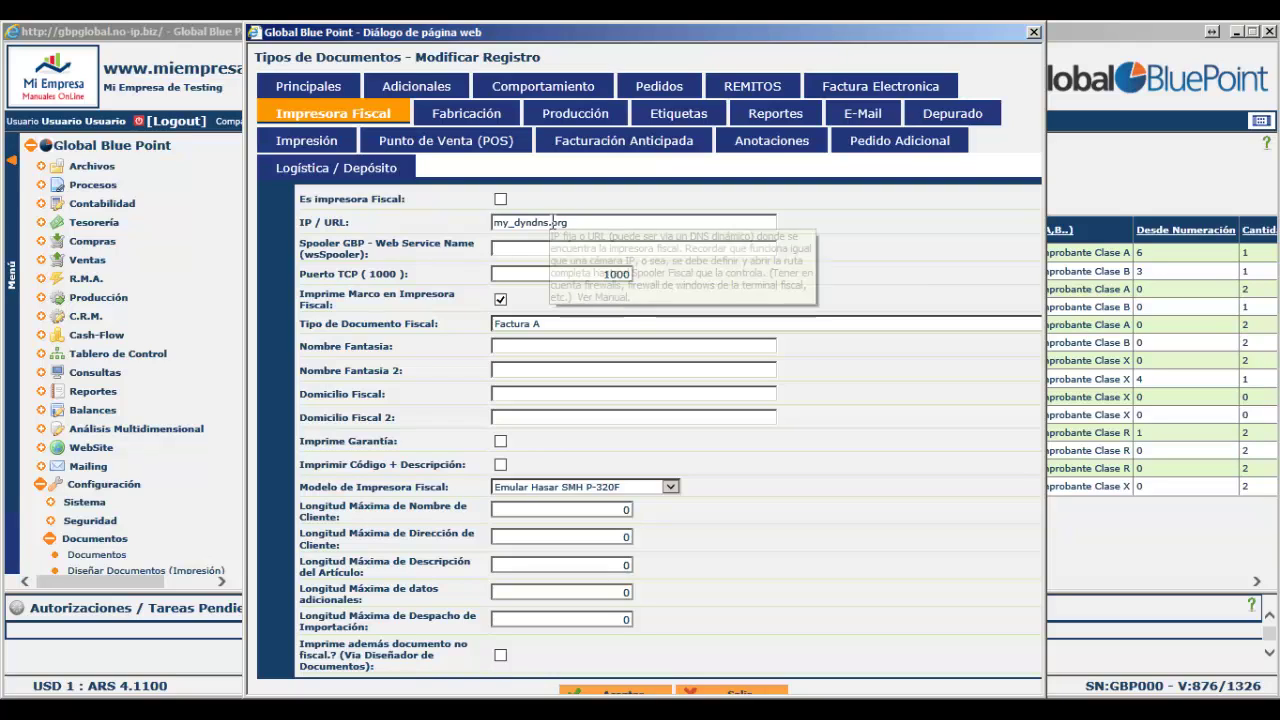
pyautogui.moveTo(581, 219)
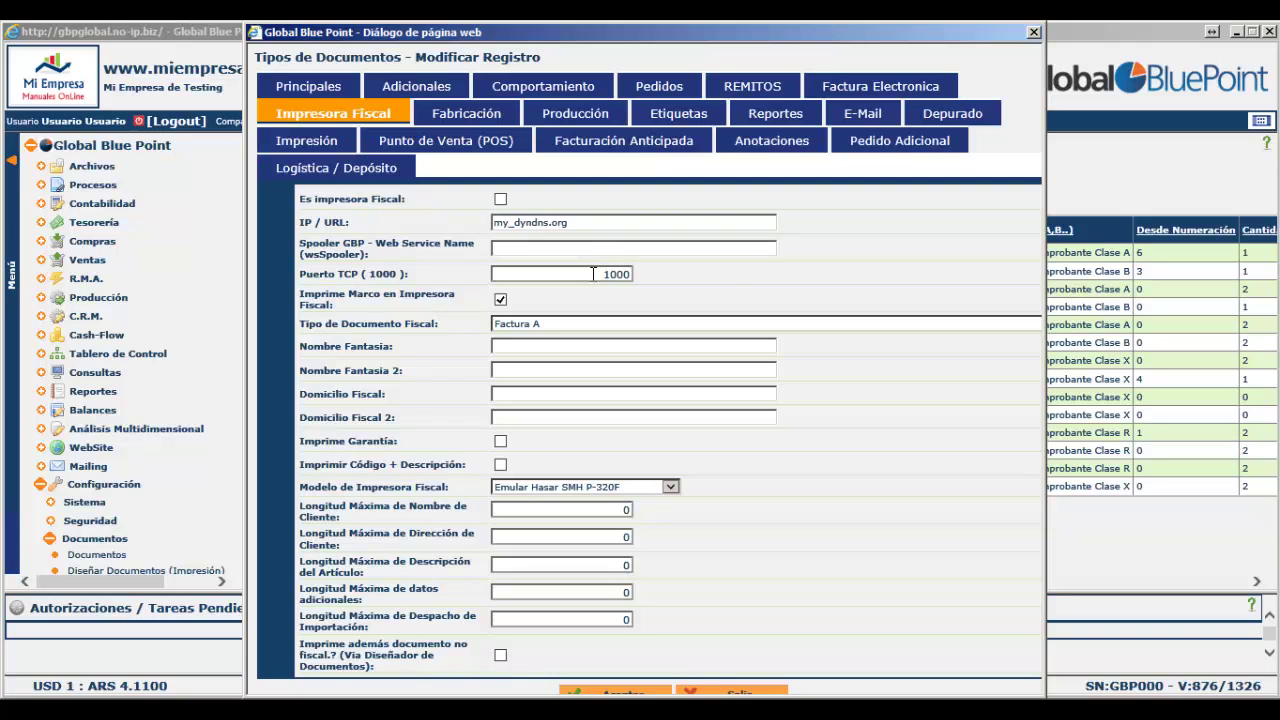
pyautogui.moveTo(593, 272)
pyautogui.hotkey('alt', 'Tab')
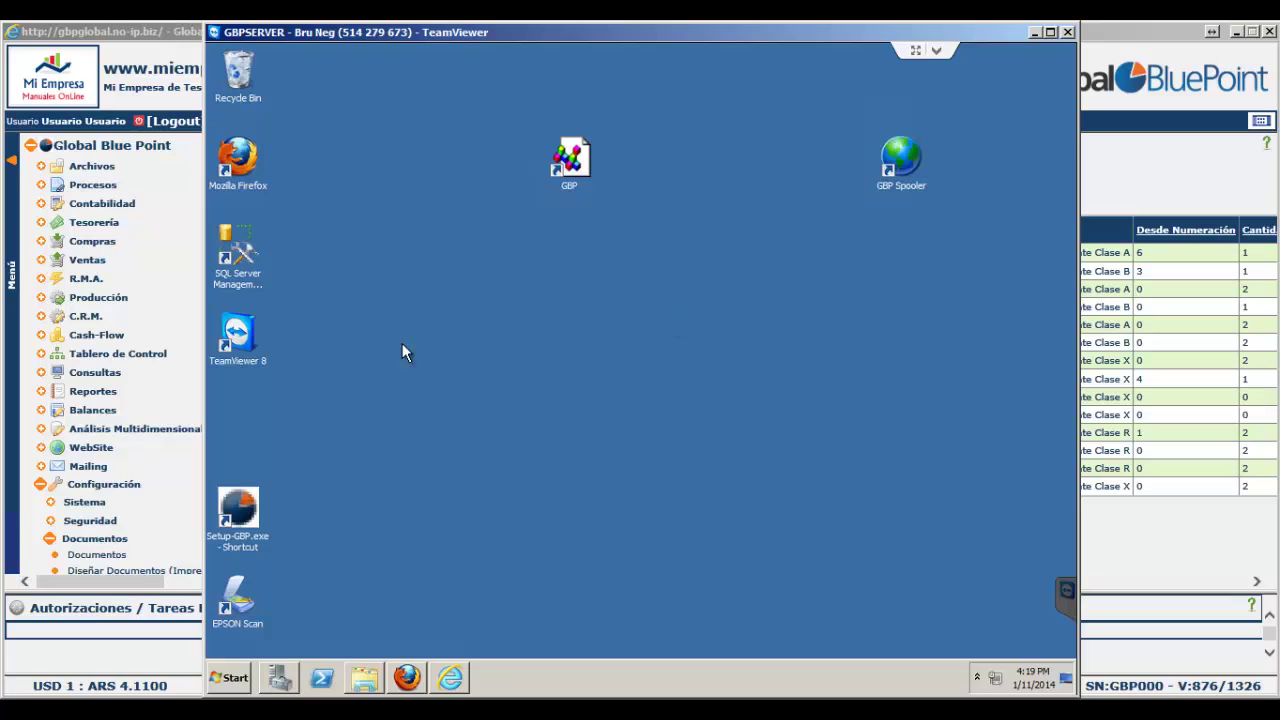
pyautogui.click(233, 680)
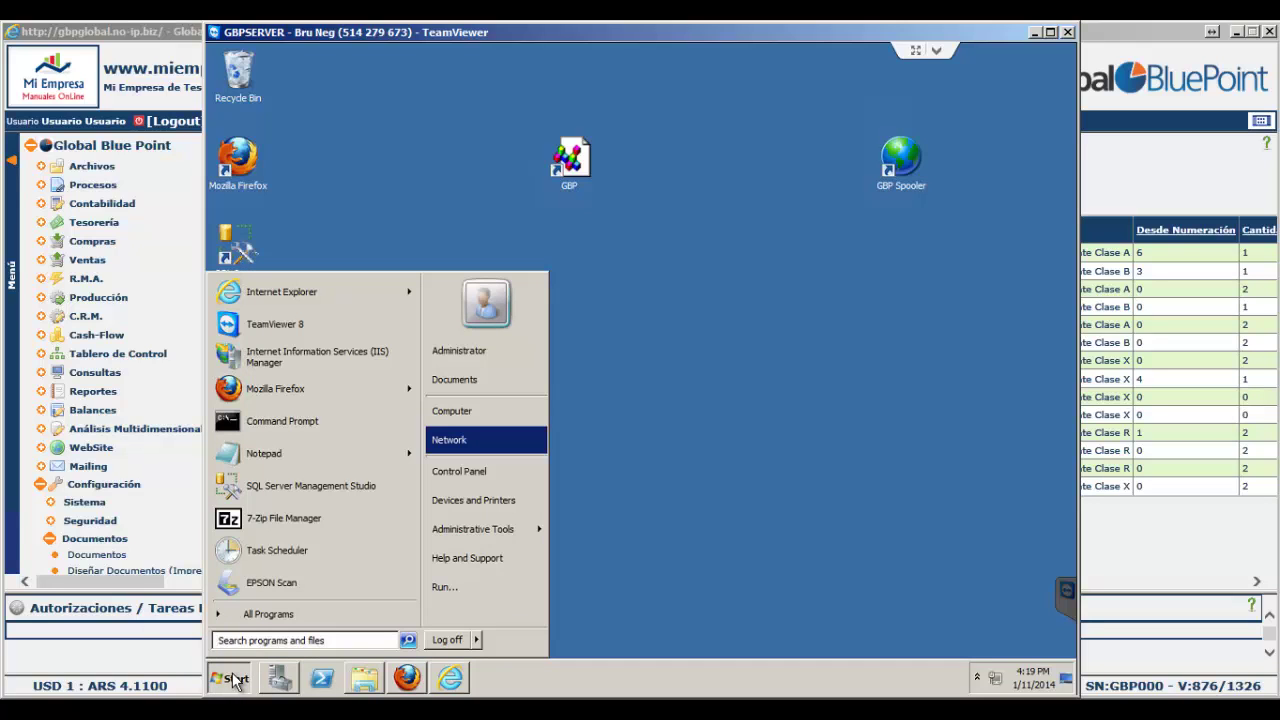
pyautogui.rightClick(441, 410)
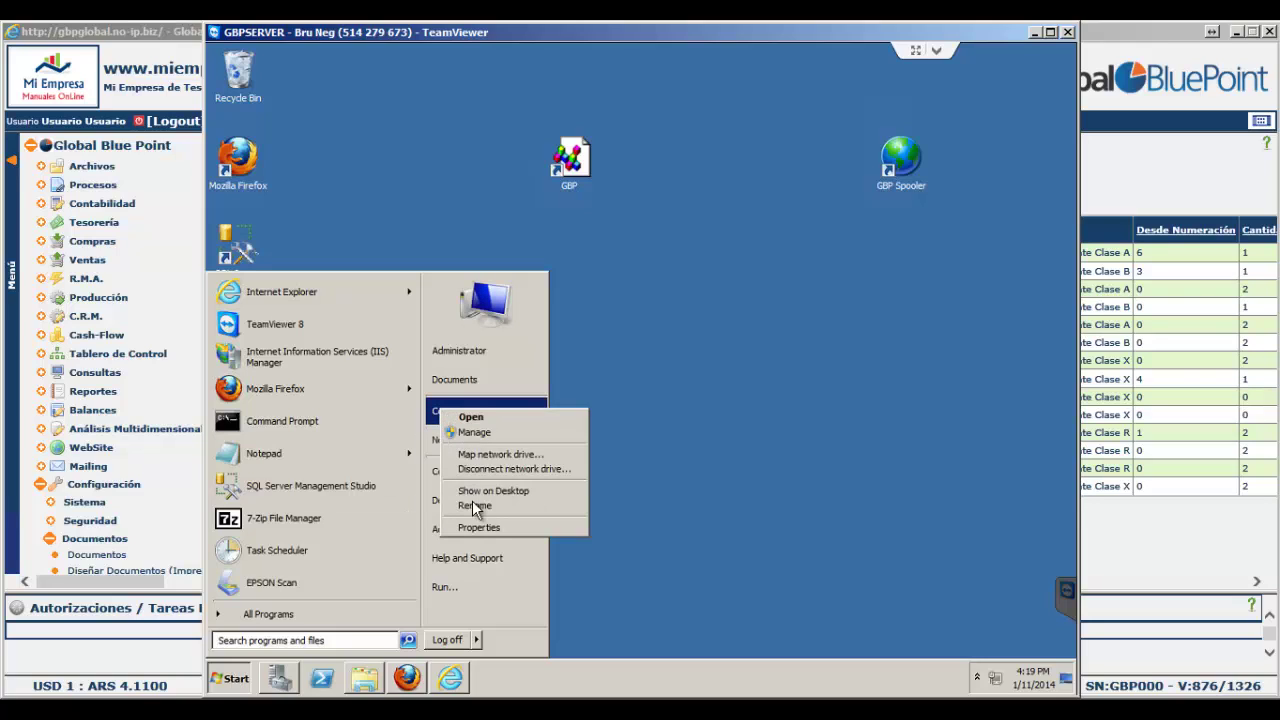
pyautogui.click(466, 440)
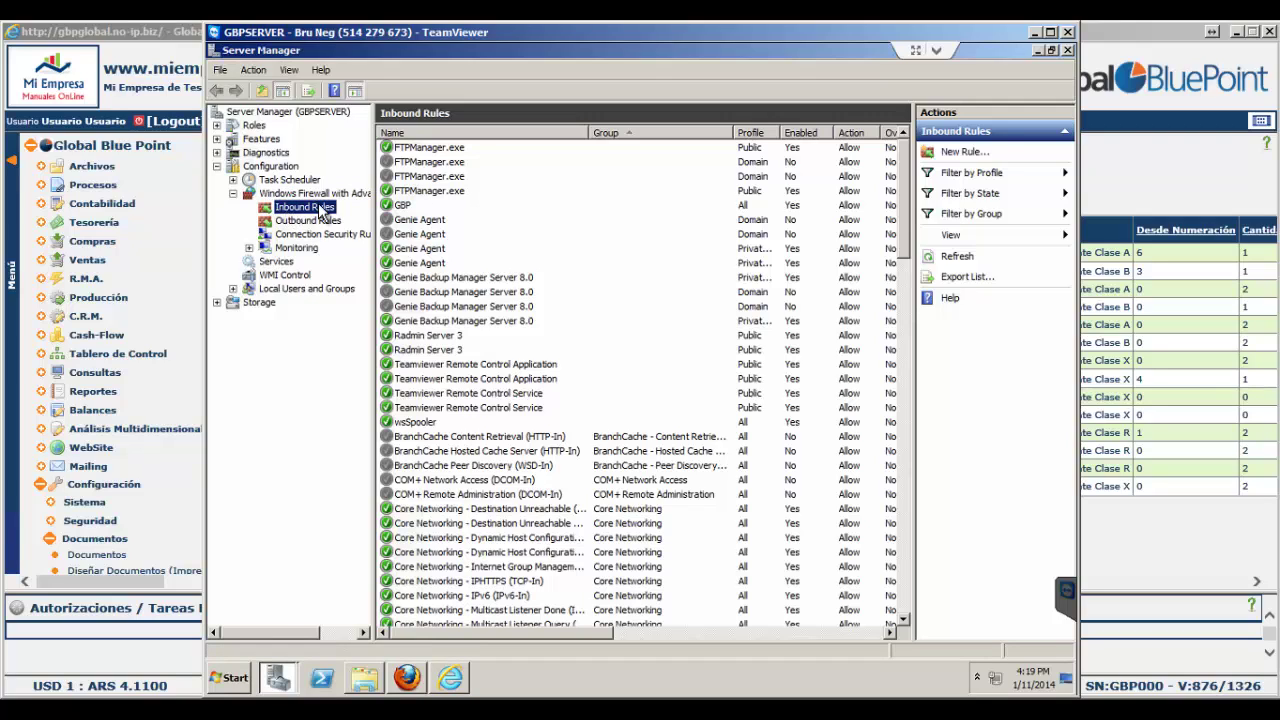
# View the Protocols and Ports settings of the GBP inbound rule, and close its properties and Server Manager.
pyautogui.click(400, 207)
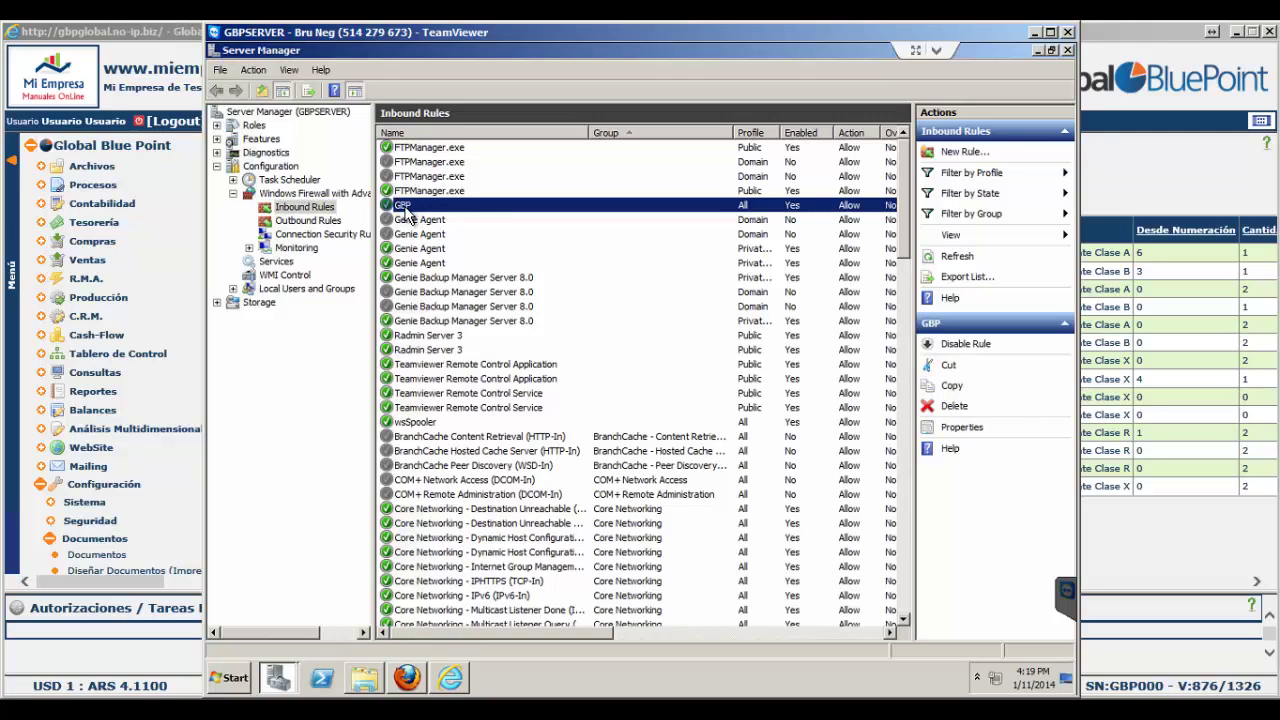
pyautogui.doubleClick(406, 212)
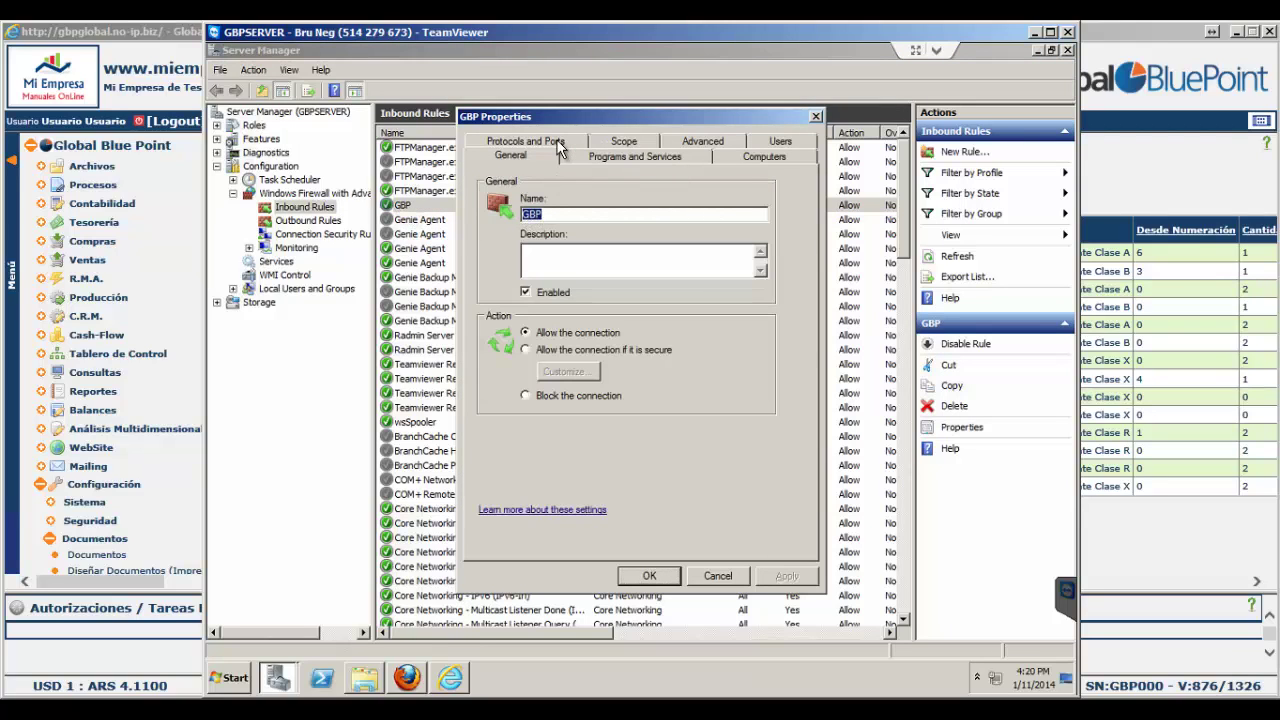
pyautogui.click(556, 142)
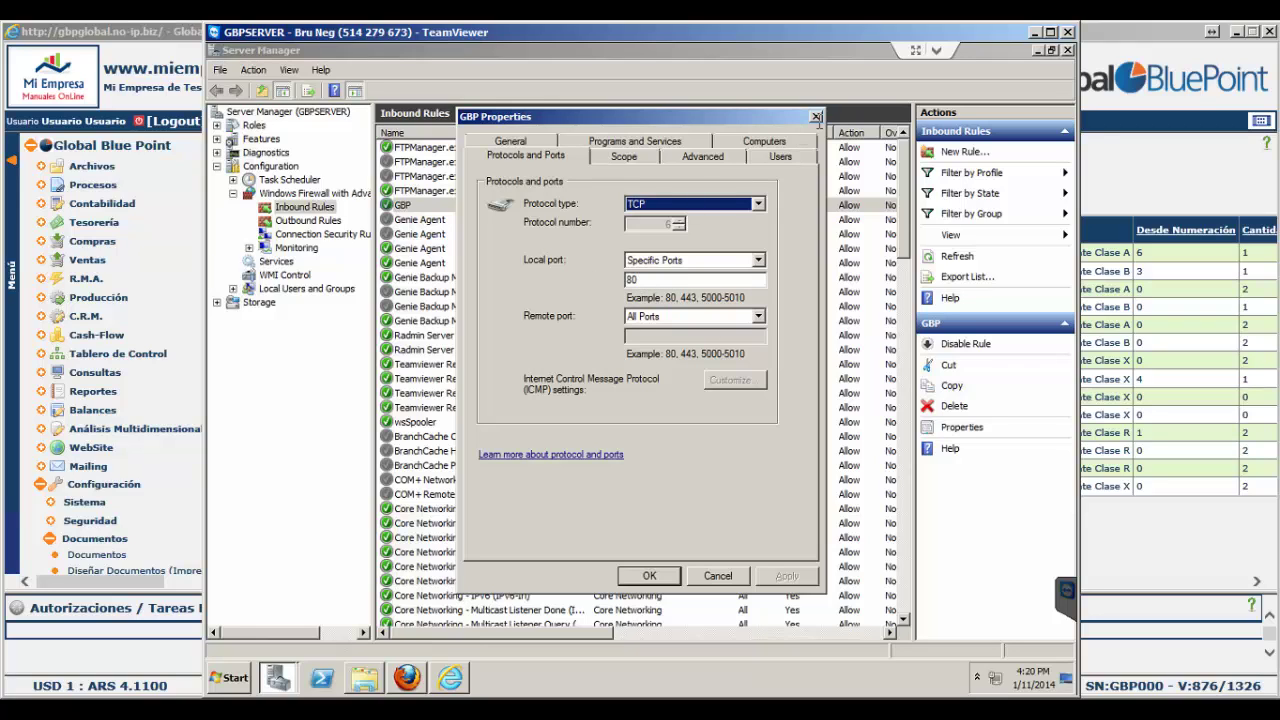
pyautogui.click(816, 117)
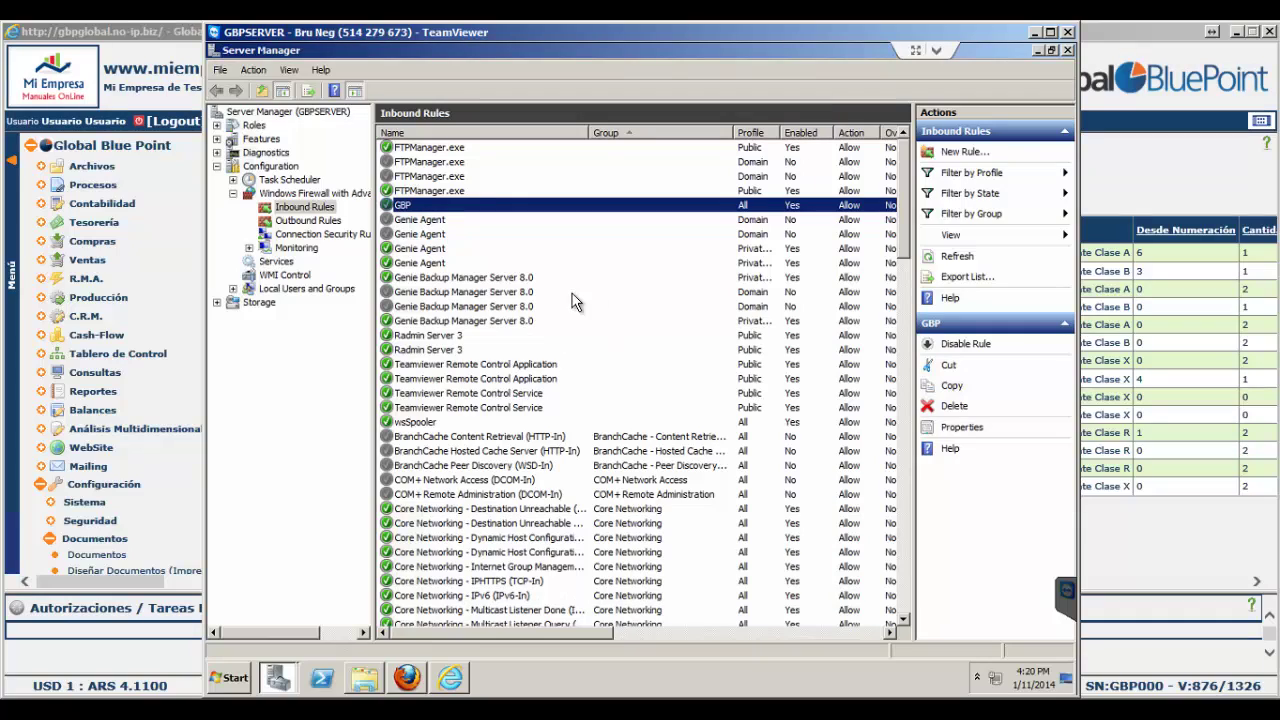
pyautogui.click(1069, 51)
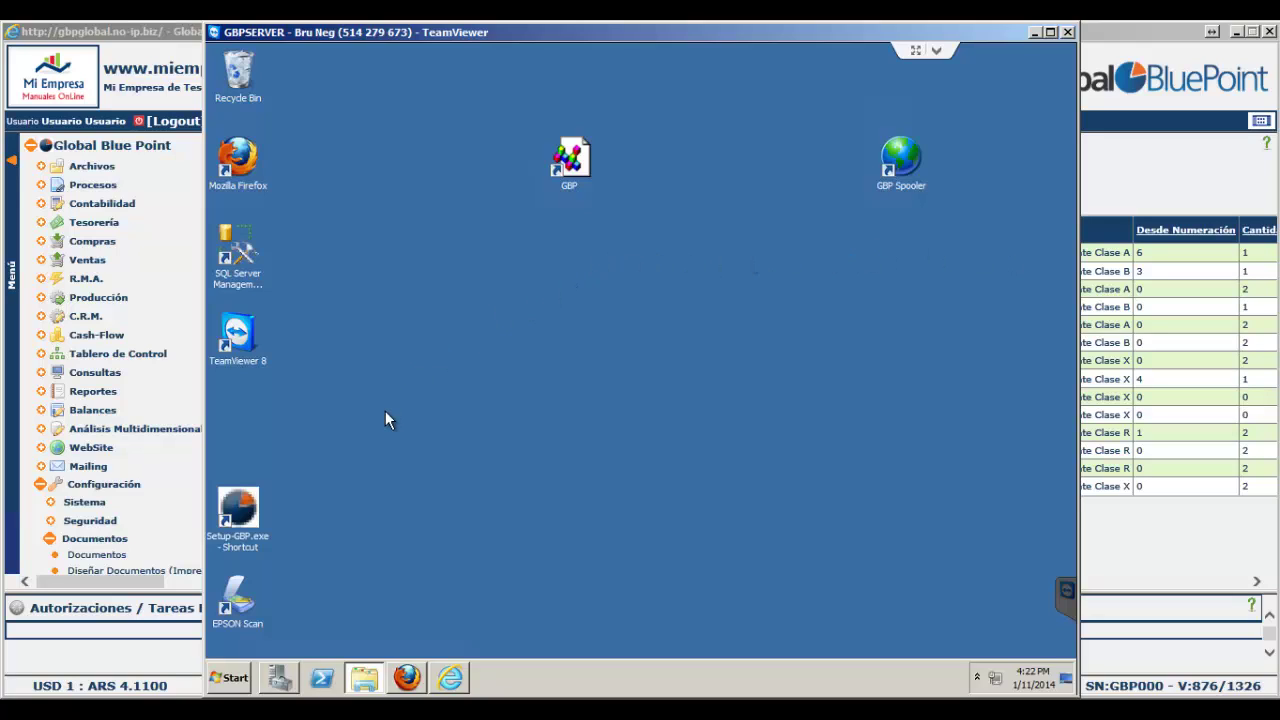
# Reopen Server Manager and display the application pools of GBPSERVER in Internet Information Services.
pyautogui.click(284, 679)
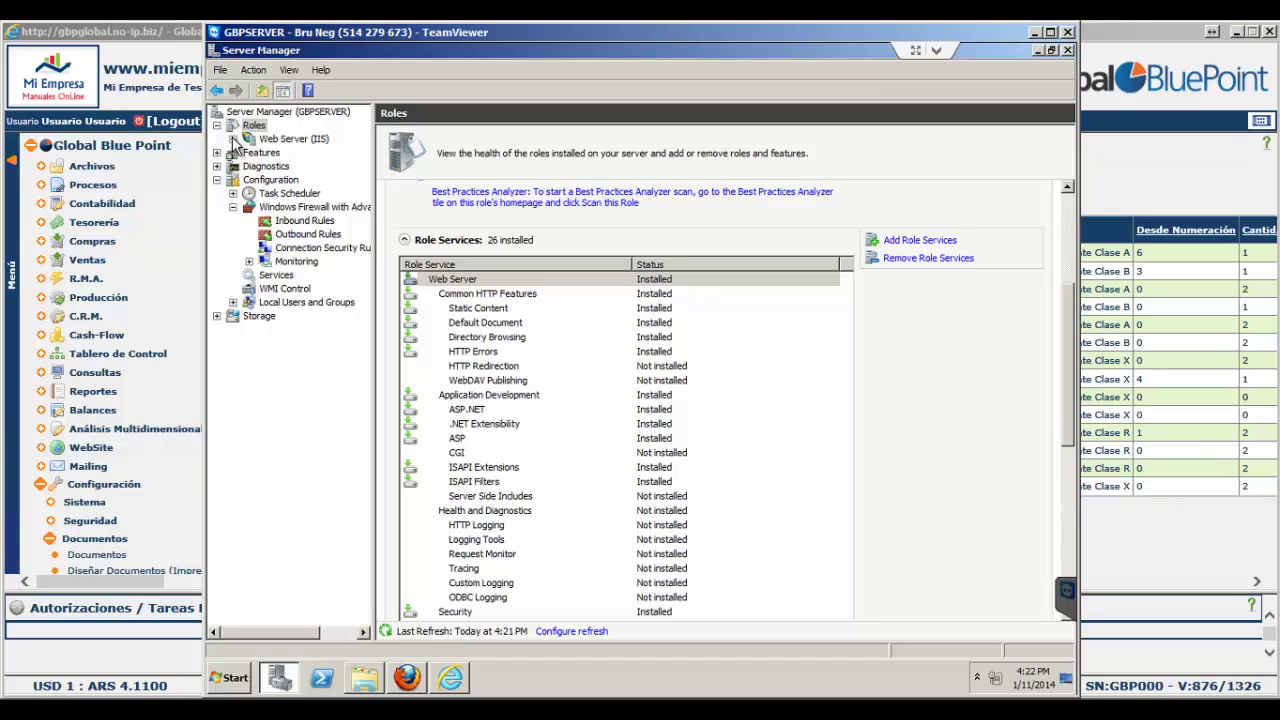
pyautogui.click(233, 139)
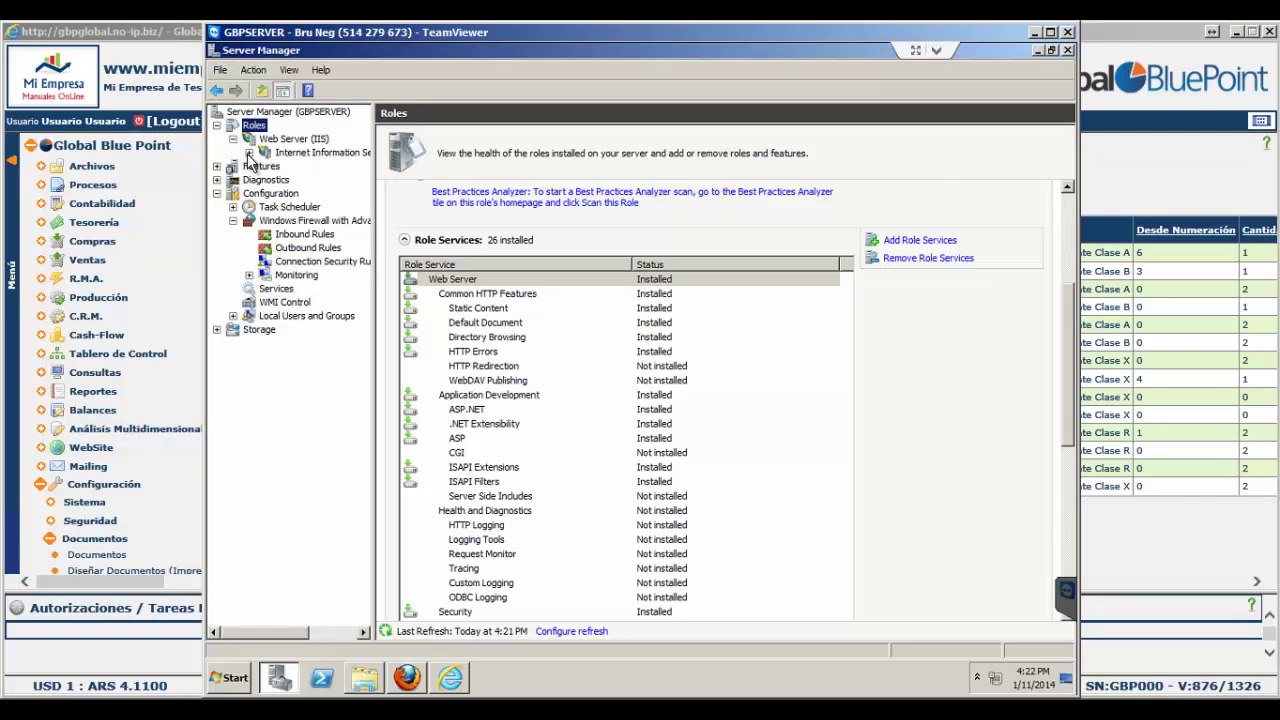
pyautogui.click(305, 154)
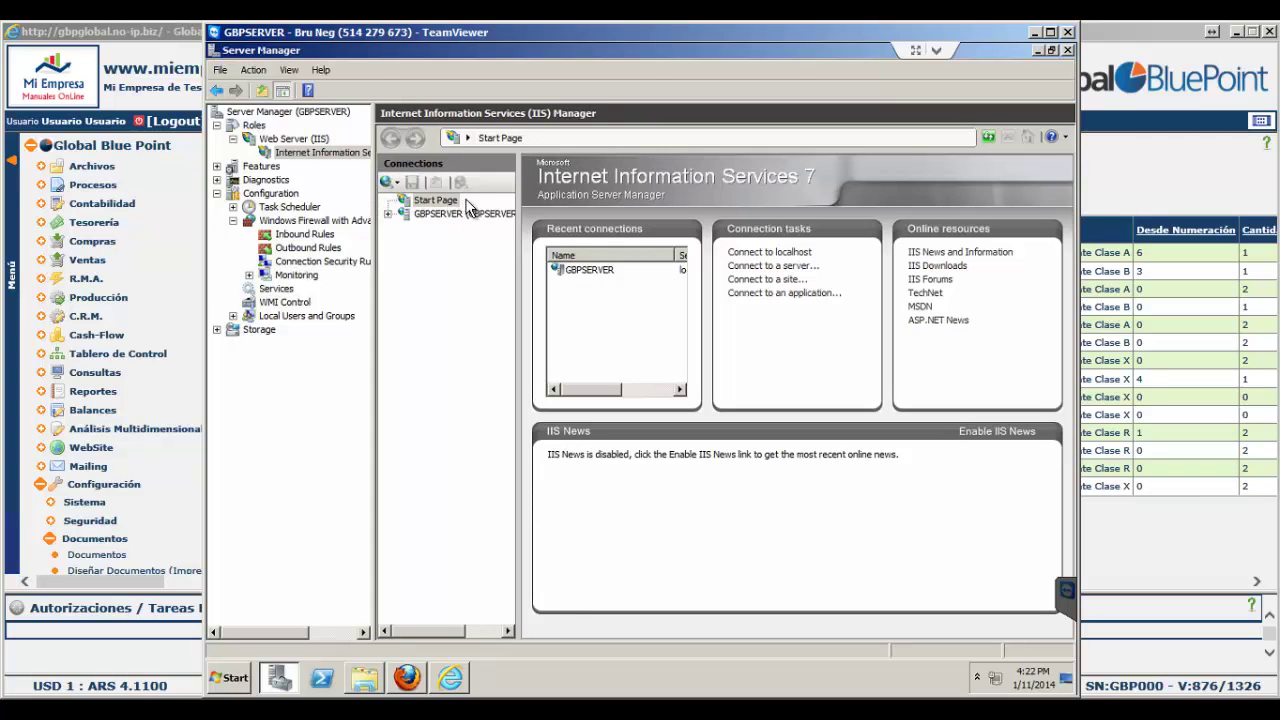
pyautogui.click(437, 216)
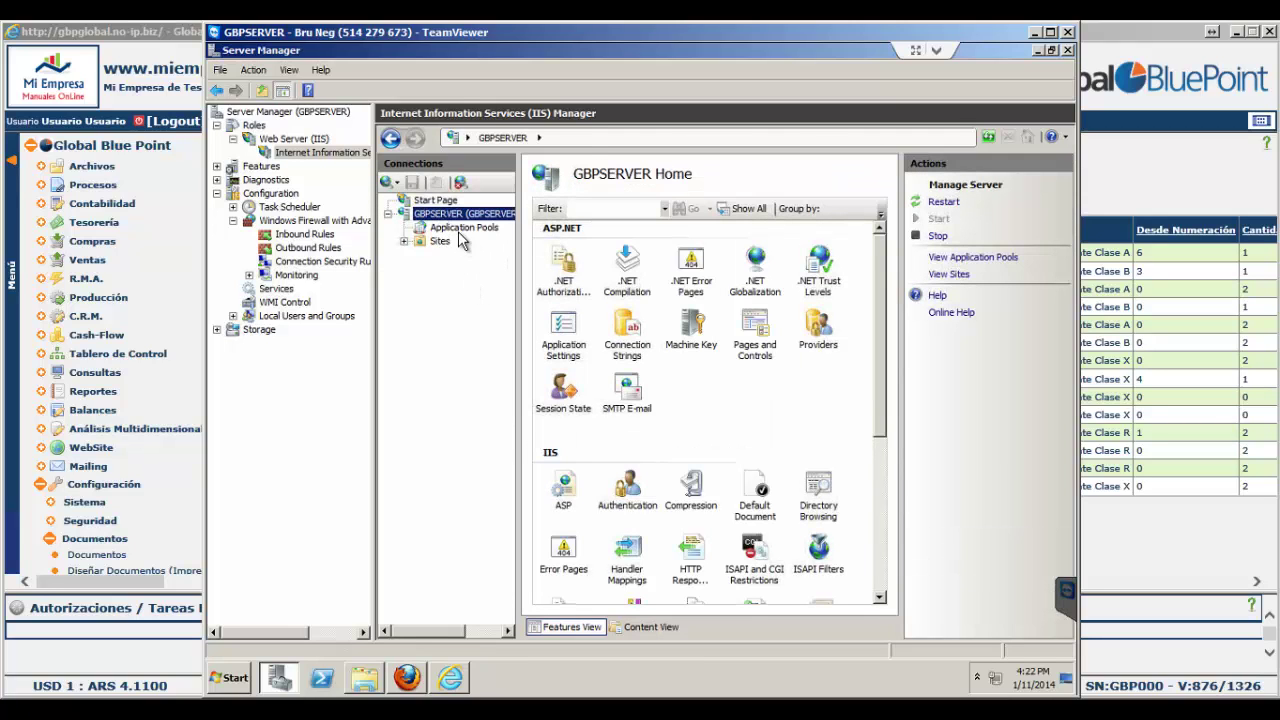
pyautogui.click(440, 243)
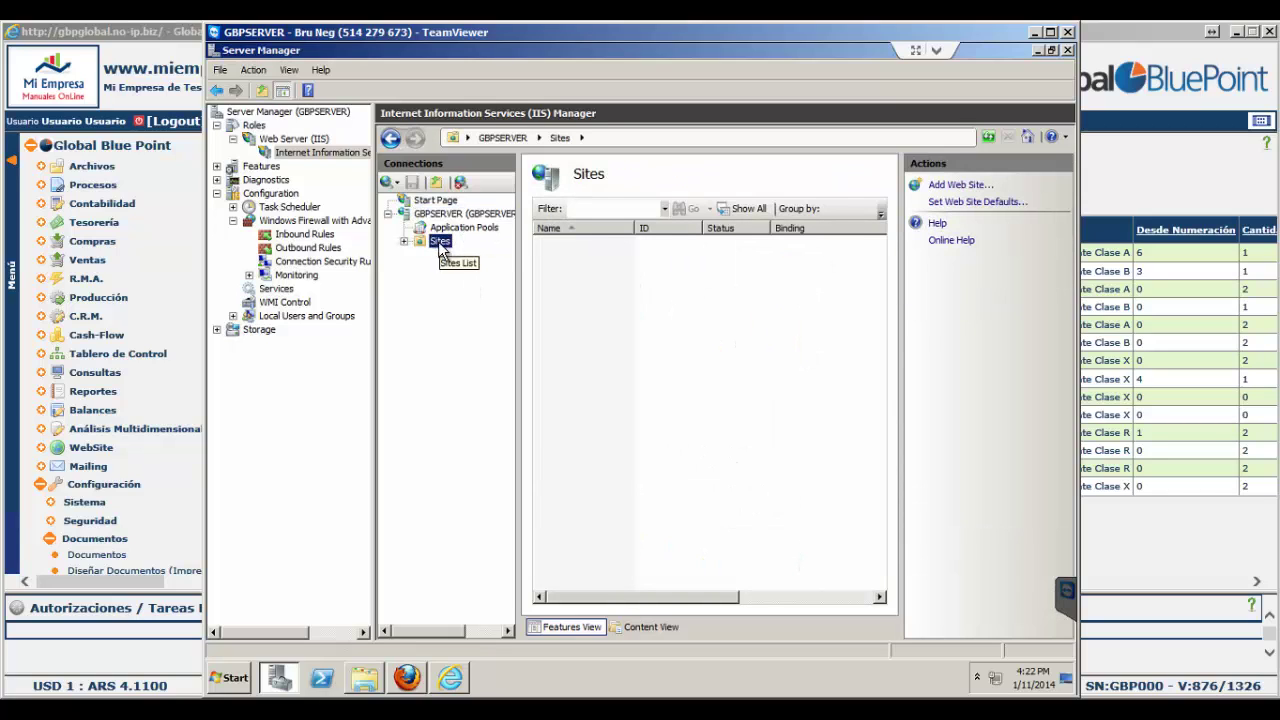
pyautogui.click(470, 229)
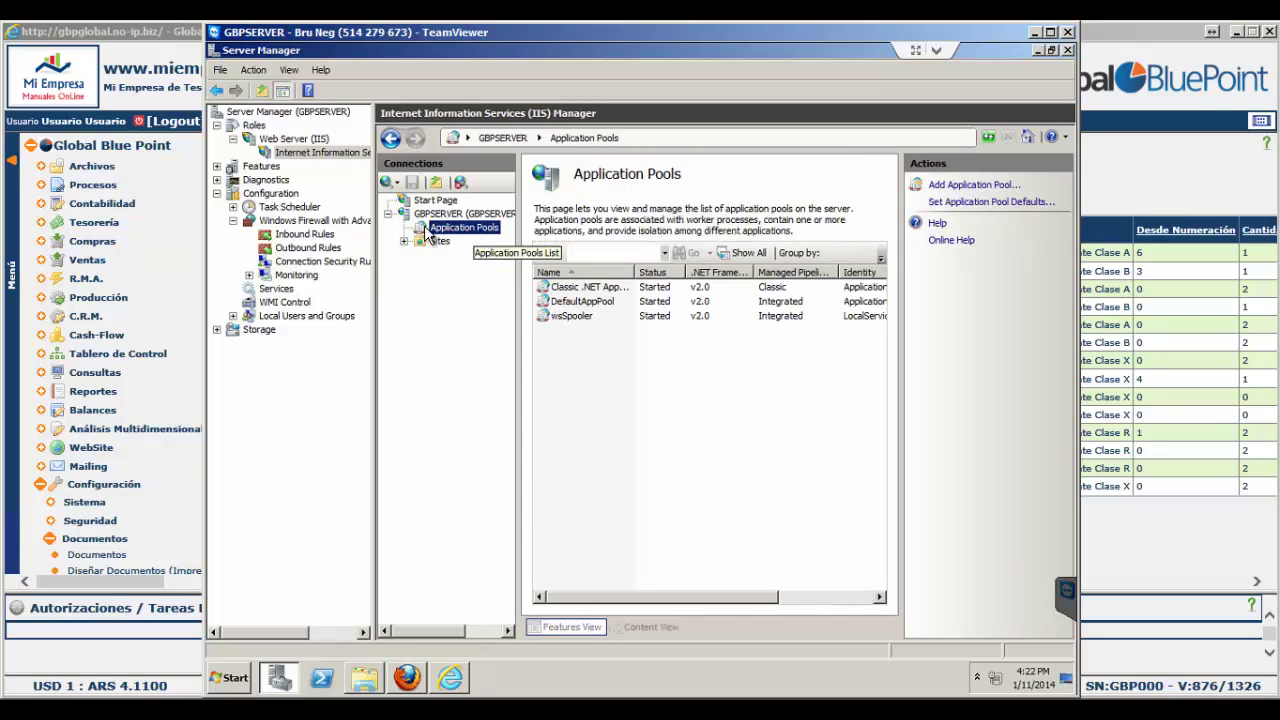
# Examine the advanced settings of the wsSpooler application pool, including Enable 32-Bit Applications, and close them.
pyautogui.click(575, 318)
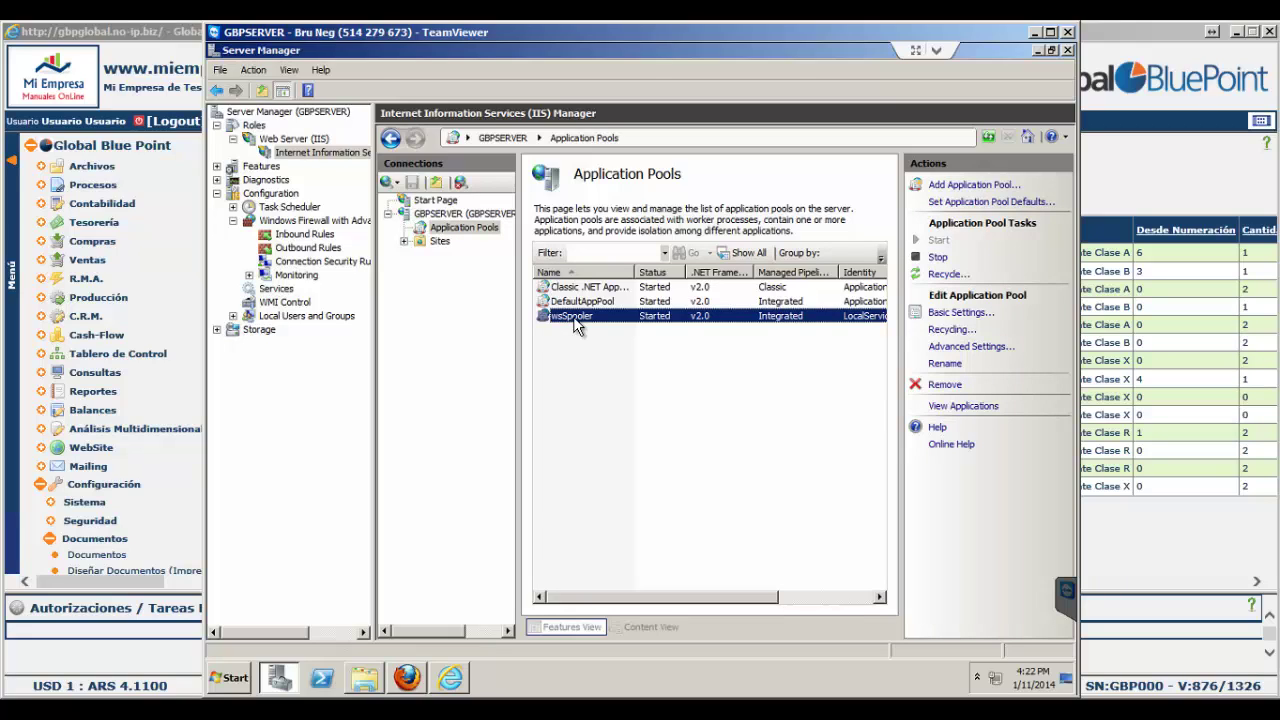
pyautogui.rightClick(575, 322)
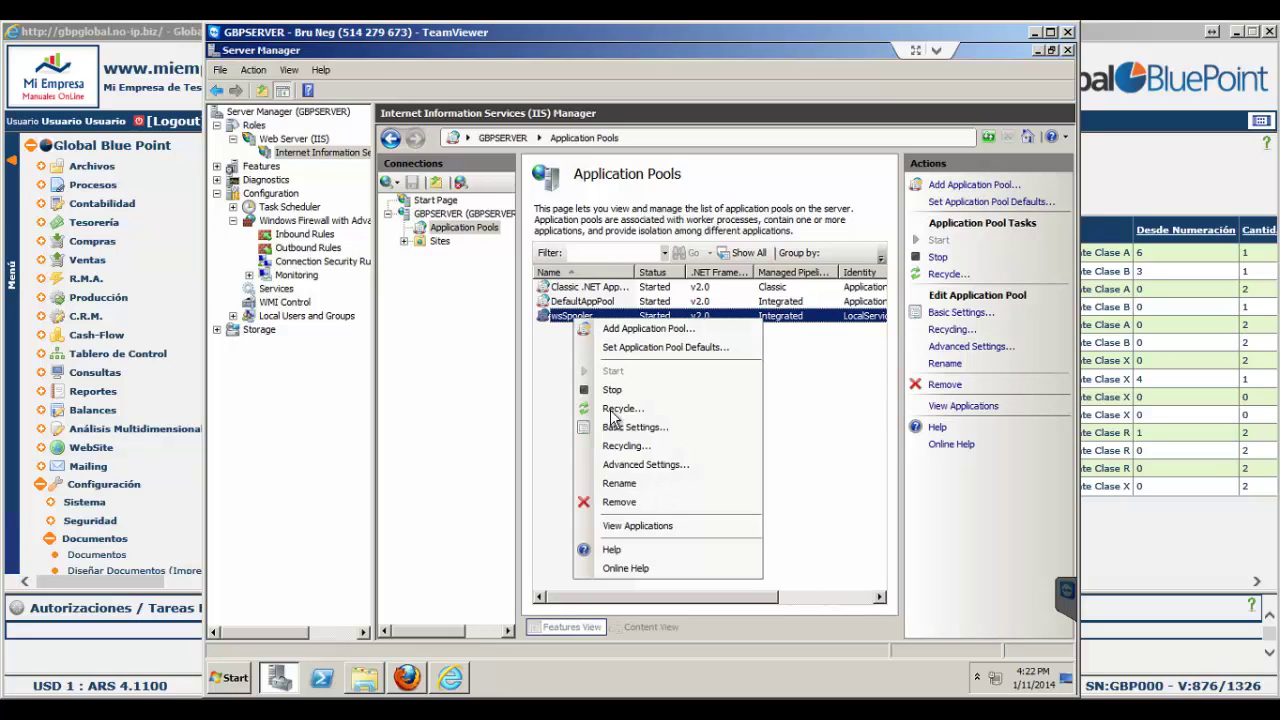
pyautogui.click(672, 468)
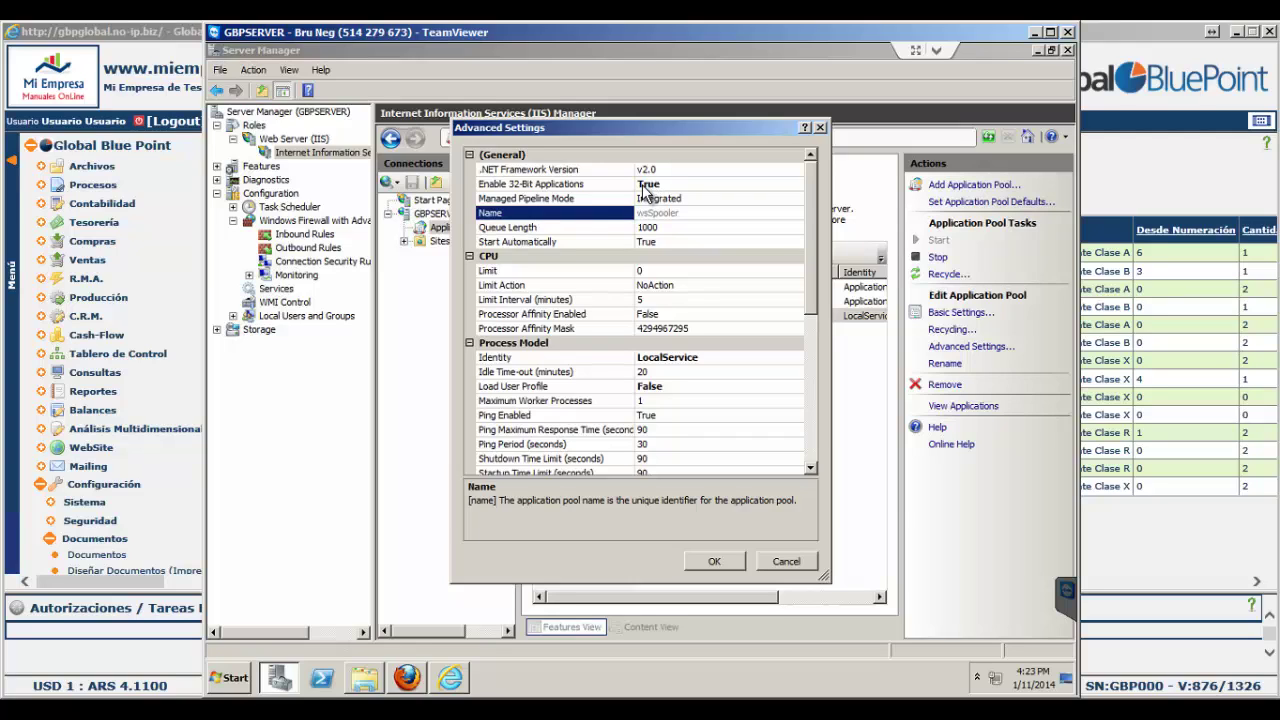
pyautogui.click(819, 129)
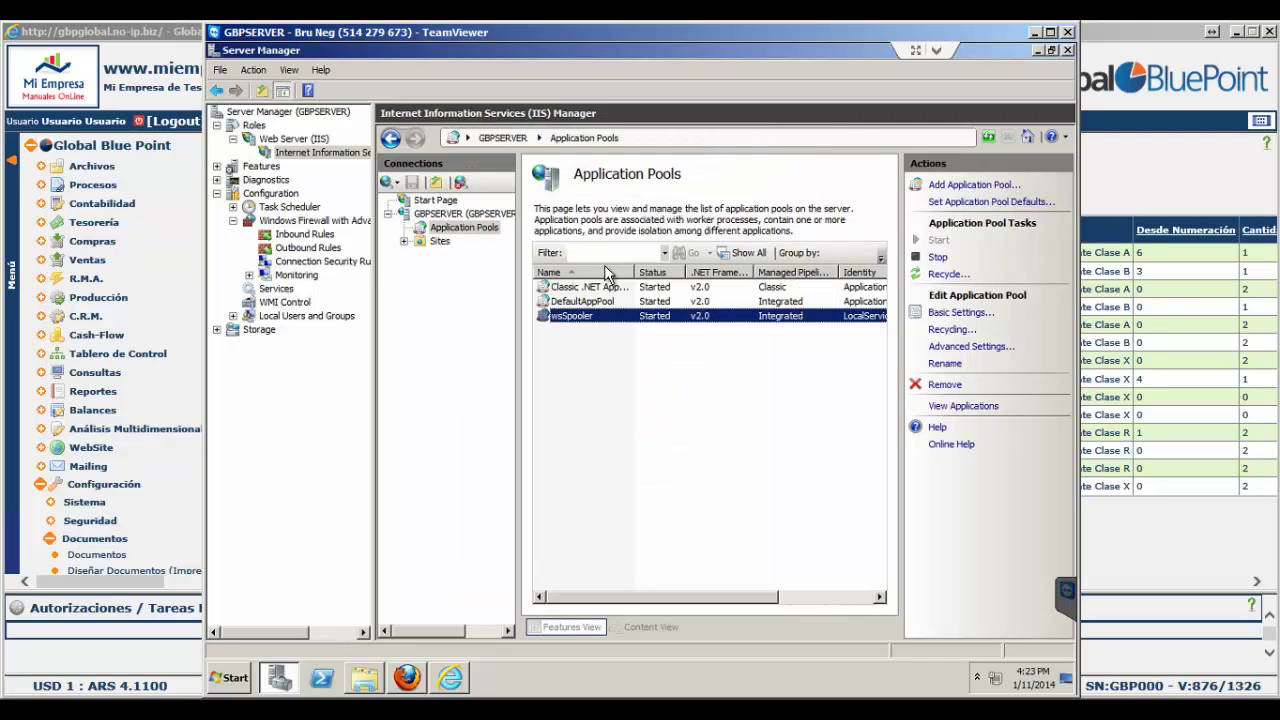
# Start adding an application to the Default Web Site and move the Add Application dialog clear of the site tree.
pyautogui.click(450, 244)
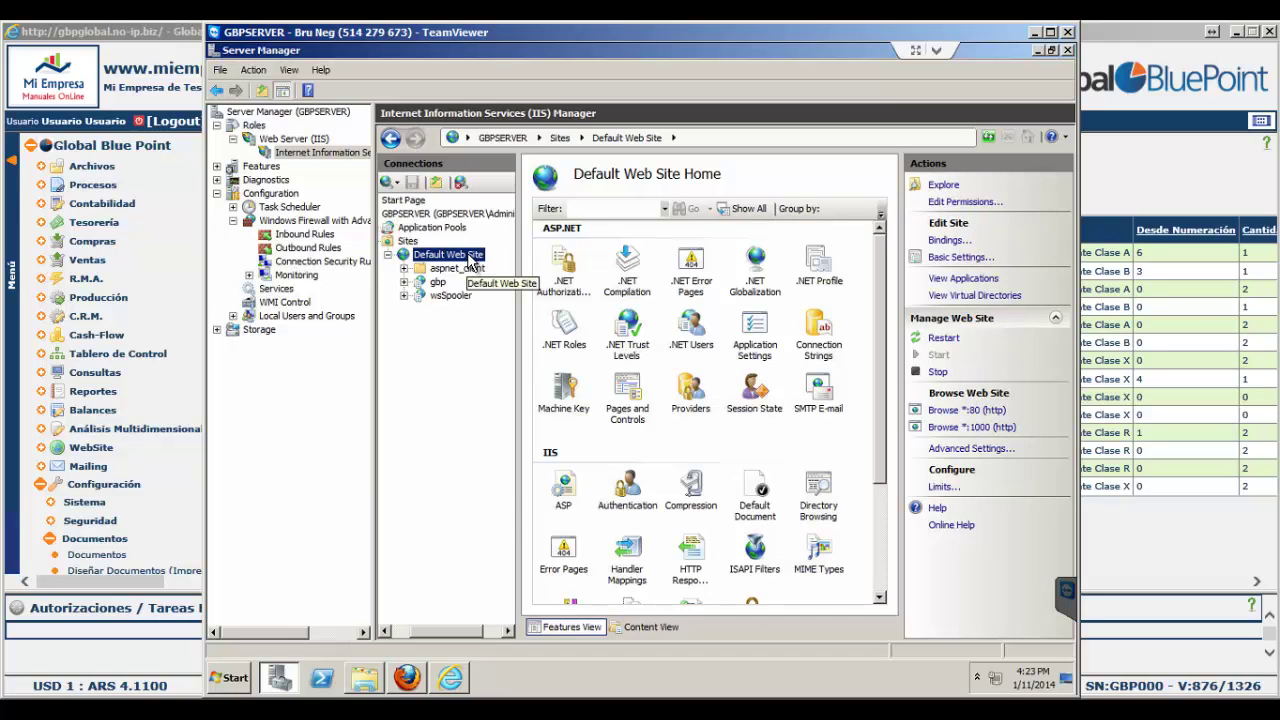
pyautogui.rightClick(470, 262)
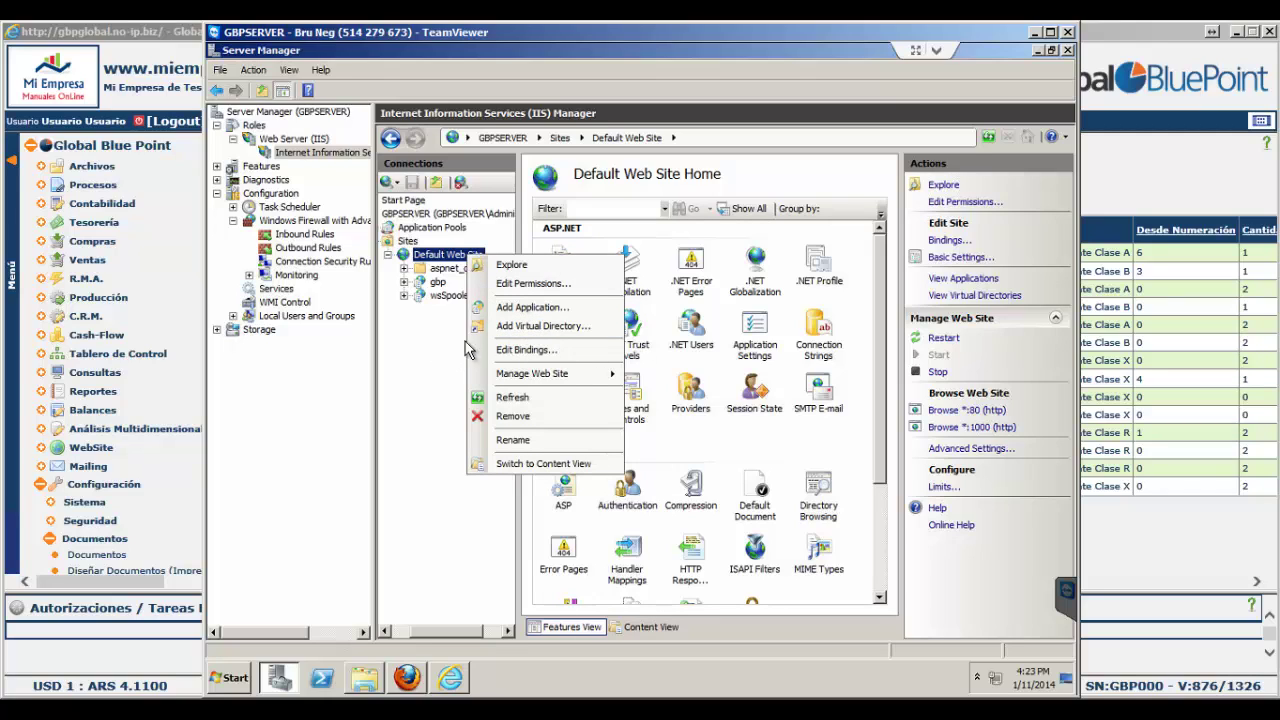
pyautogui.click(515, 309)
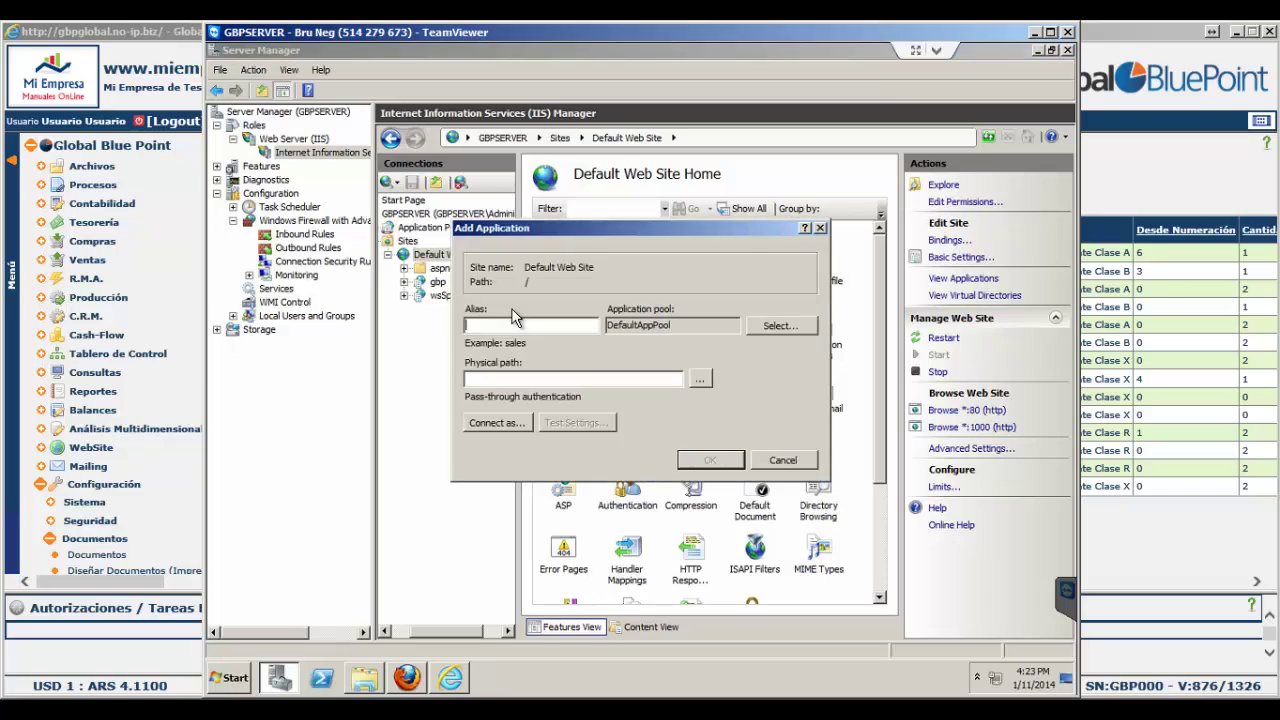
pyautogui.moveTo(547, 248); pyautogui.dragTo(641, 284)
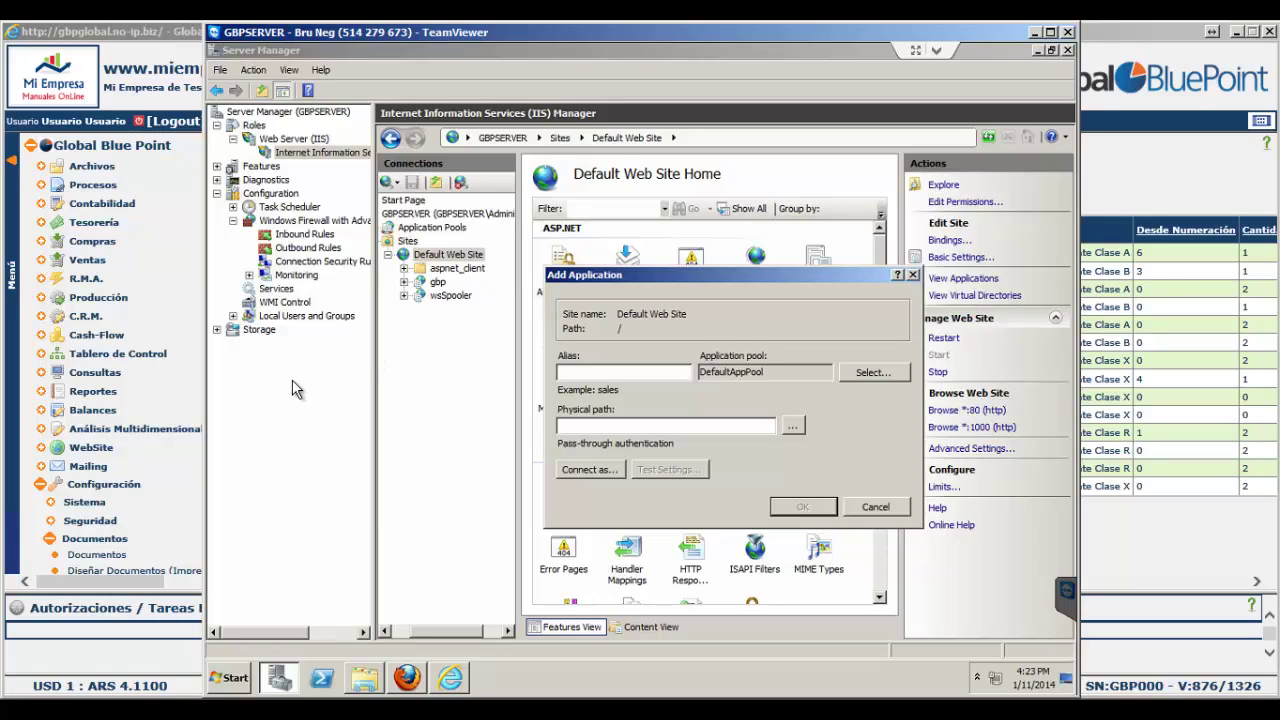
# Close Outlook and the order window, return to the document type in Global Blue Point, and set Spooler GBP - Web Service Name to wsSpooler.
pyautogui.click(172, 299)
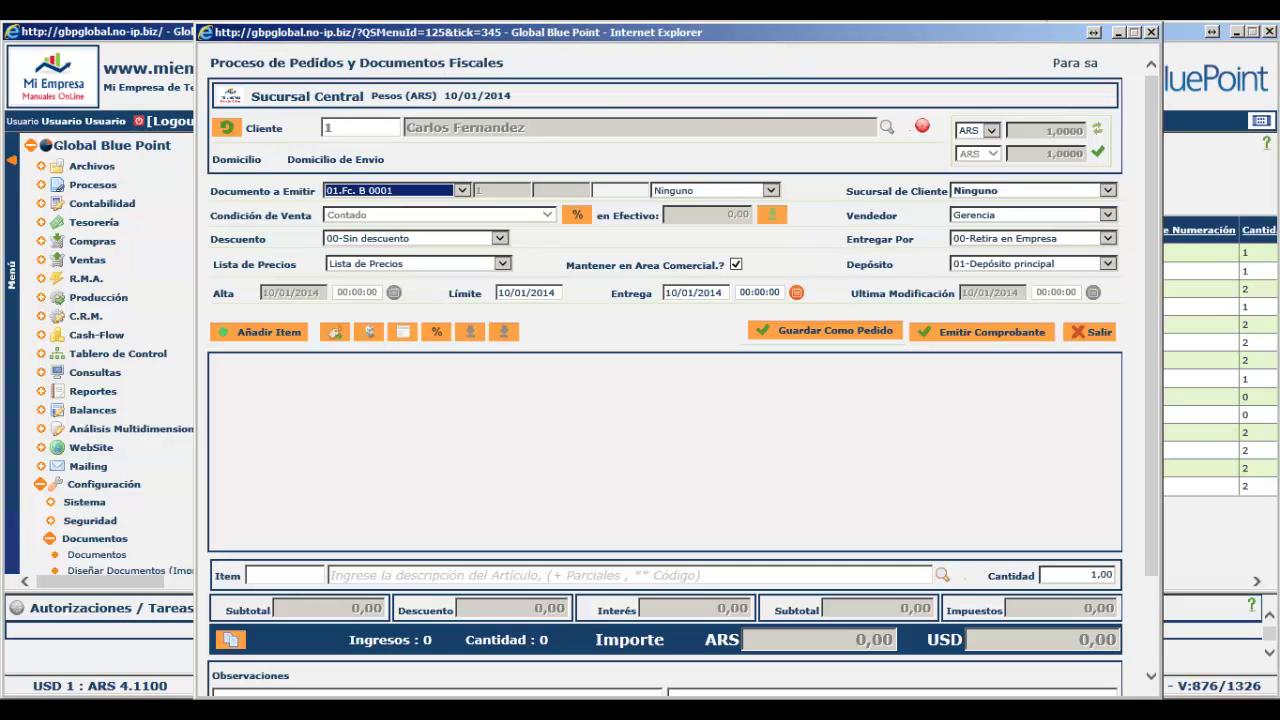
pyautogui.click(378, 495)
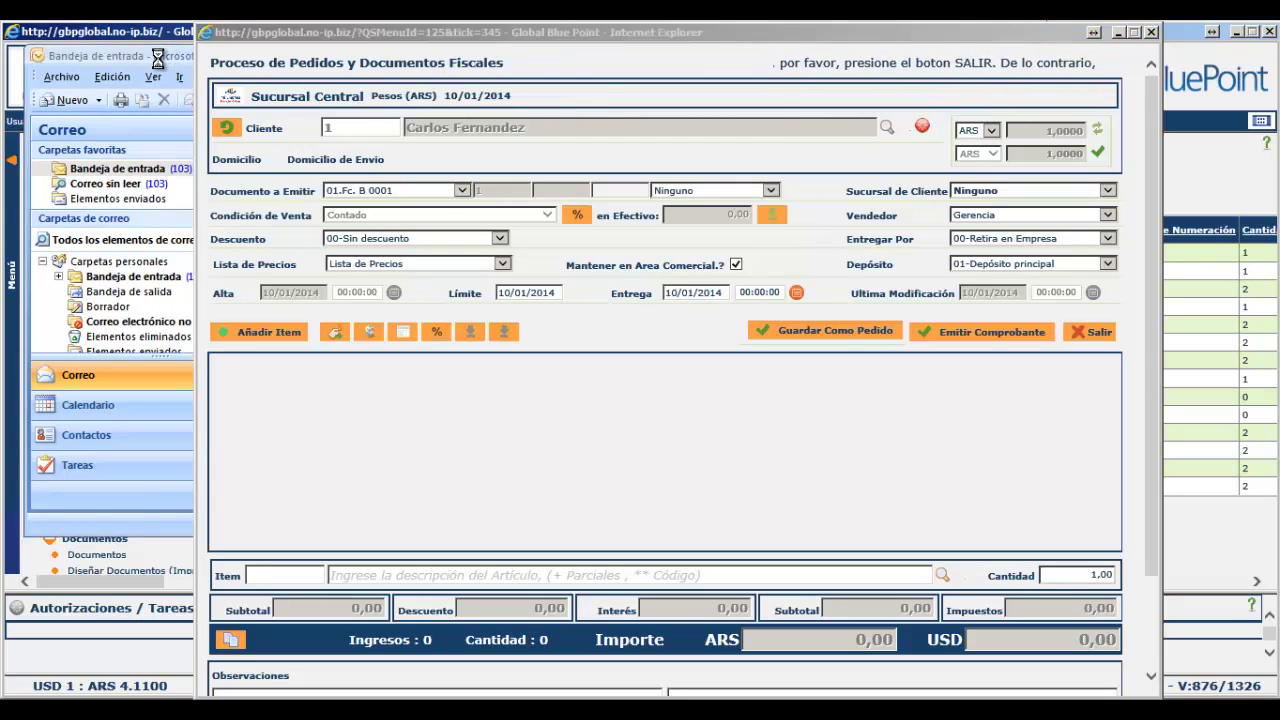
pyautogui.click(262, 34)
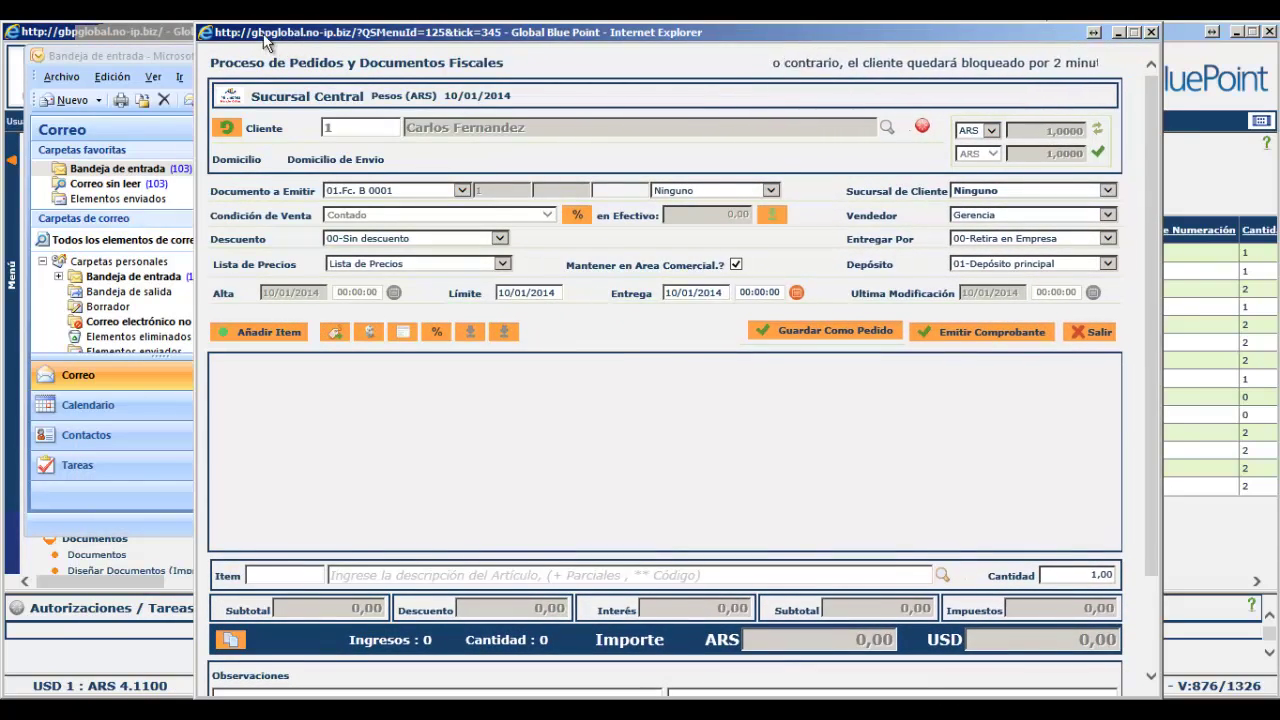
pyautogui.moveTo(266, 40); pyautogui.dragTo(114, 39)
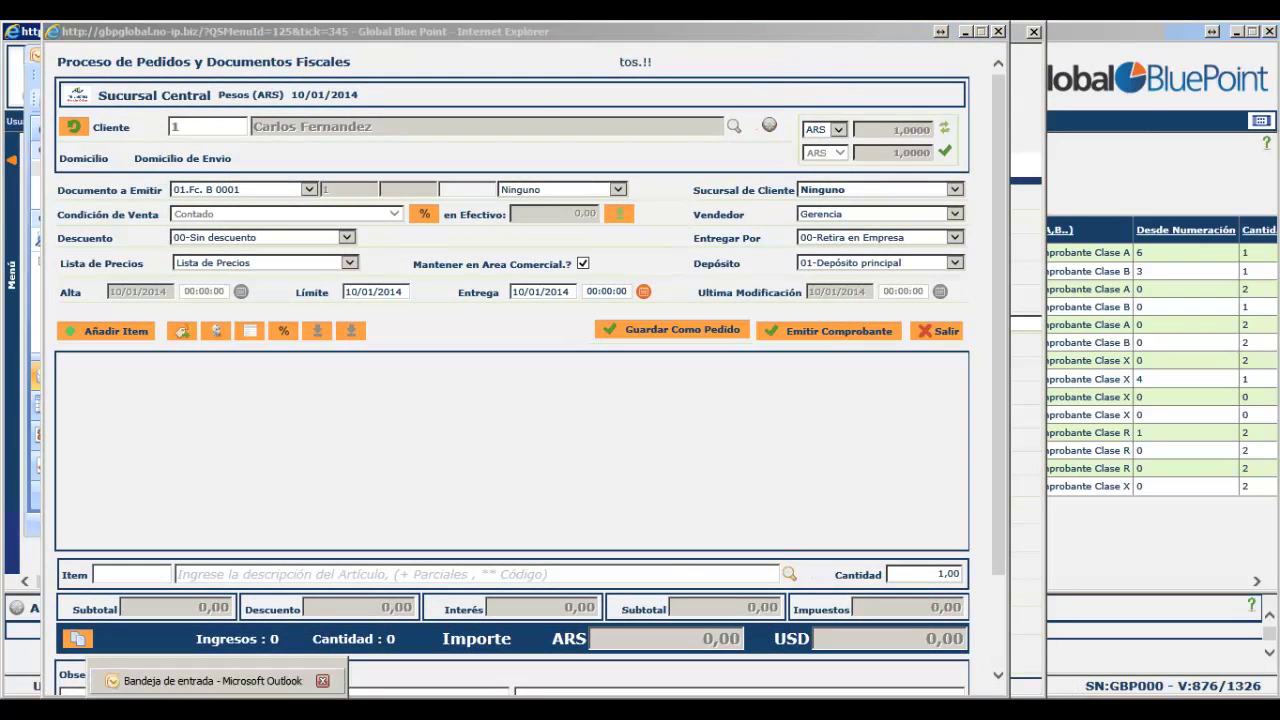
pyautogui.rightClick(240, 685)
pyautogui.click(245, 690)
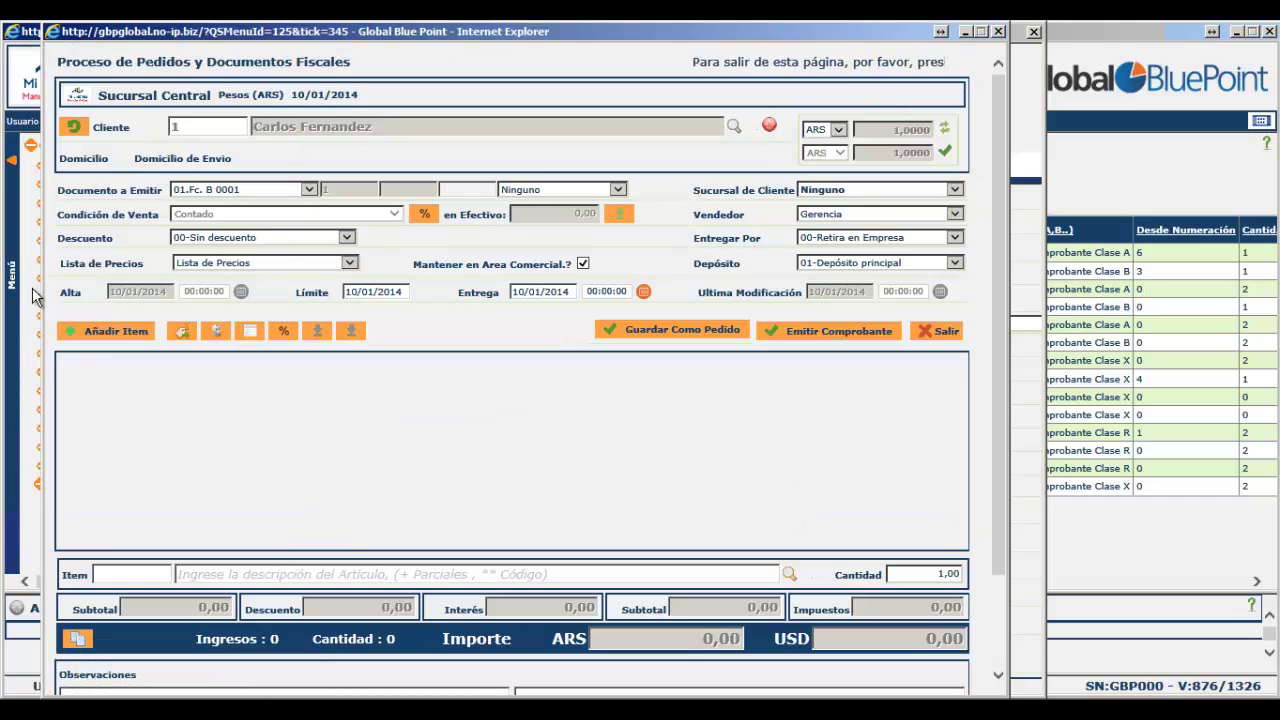
pyautogui.click(31, 290)
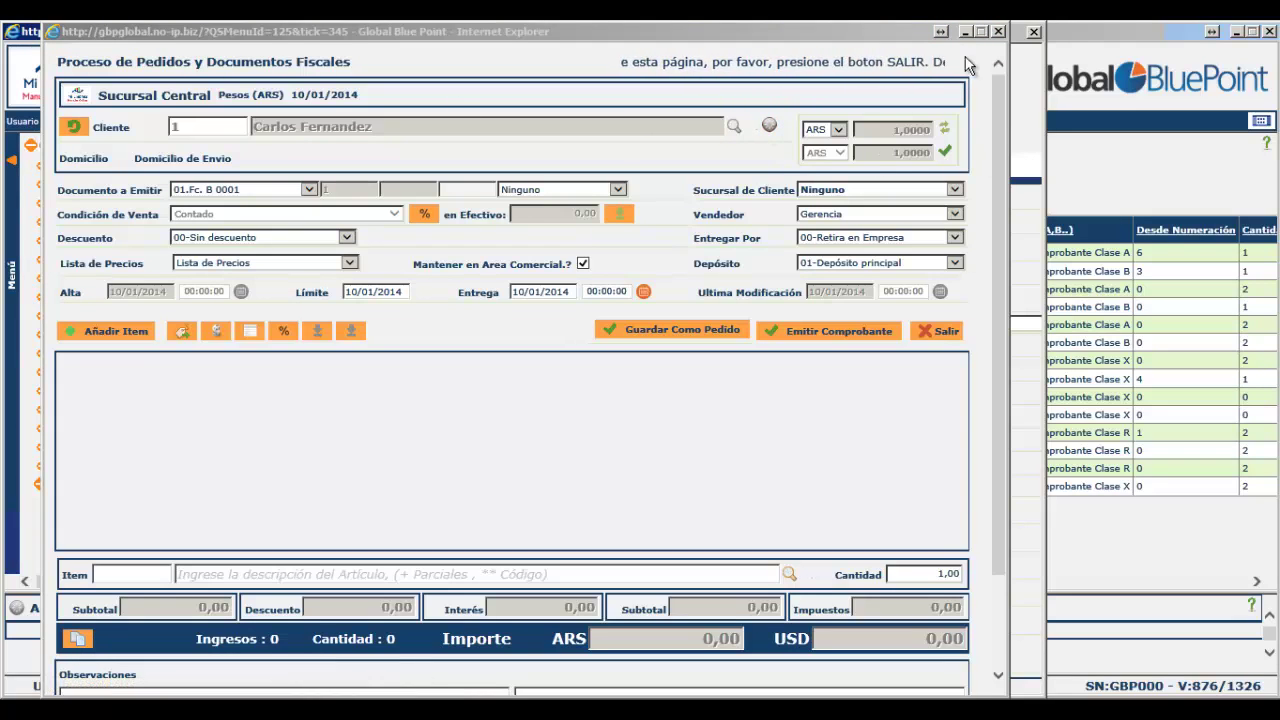
pyautogui.click(998, 32)
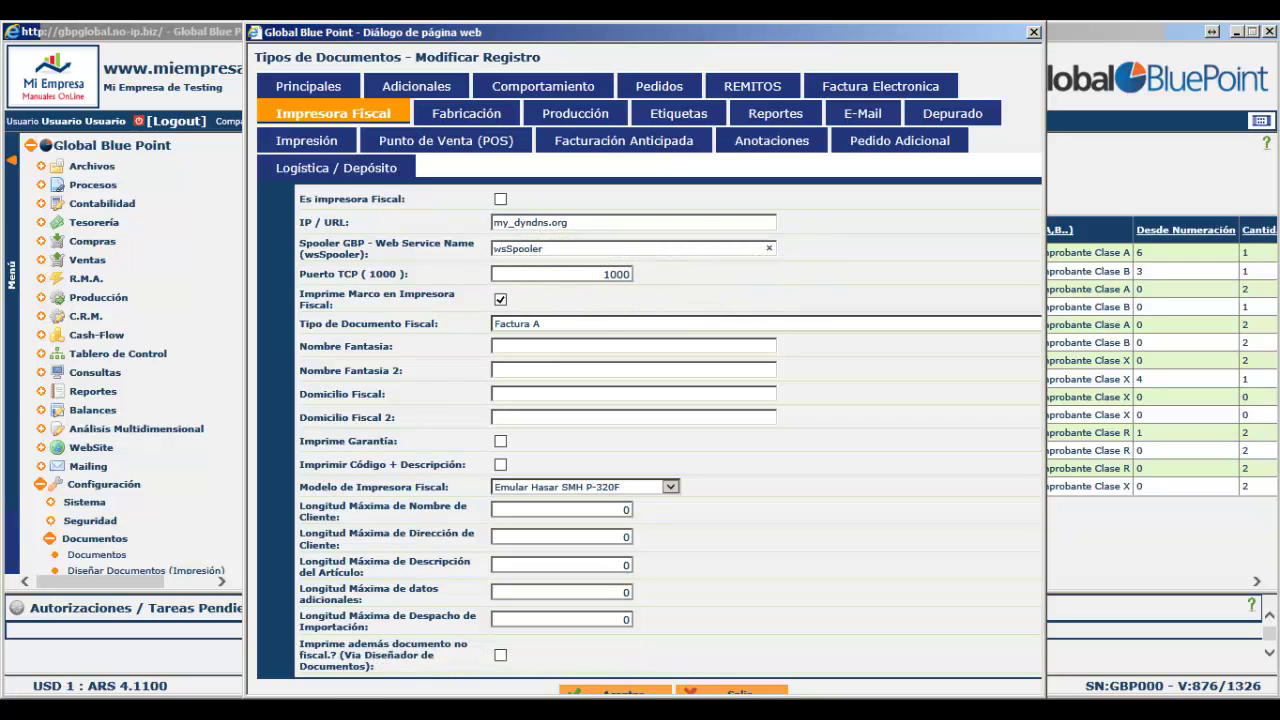
# On the server, fill in the new application with alias wsSpooler and physical path C:\inetpub\hosting\wsSpooler, and cancel the dialog.
pyautogui.hotkey('alt', 'Tab')
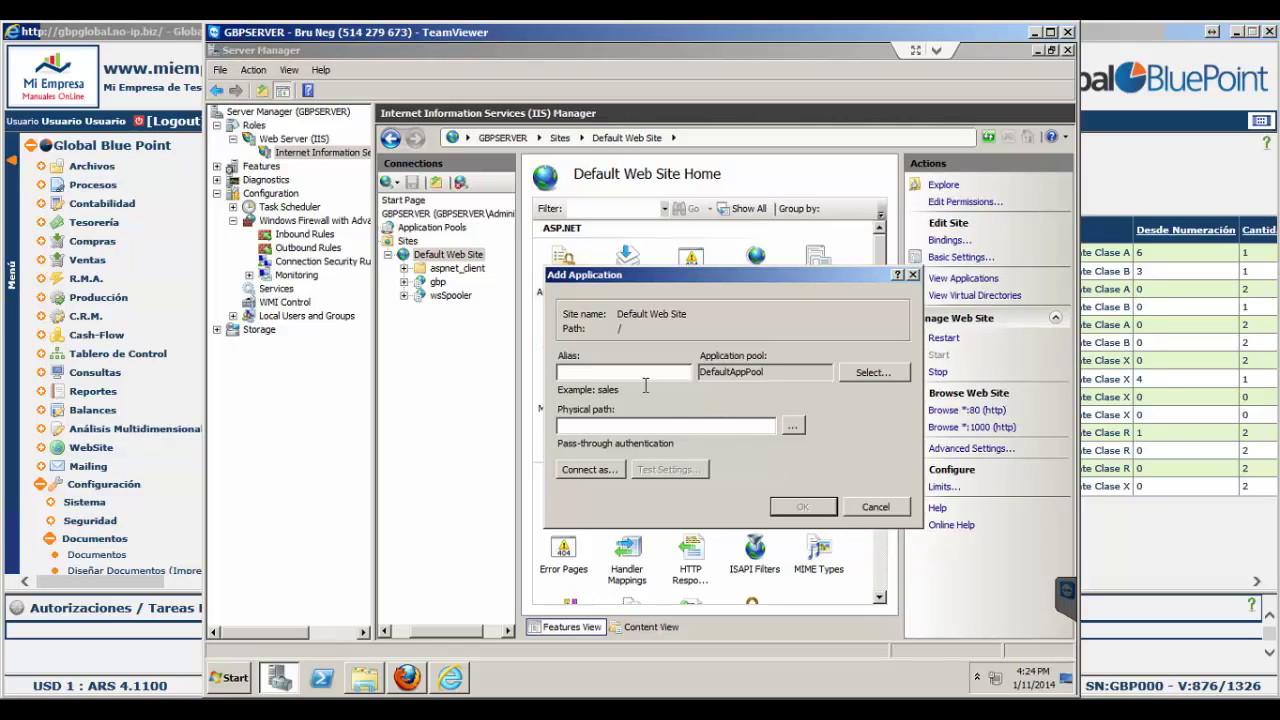
pyautogui.write('wsSpooler')
pyautogui.click(793, 428)
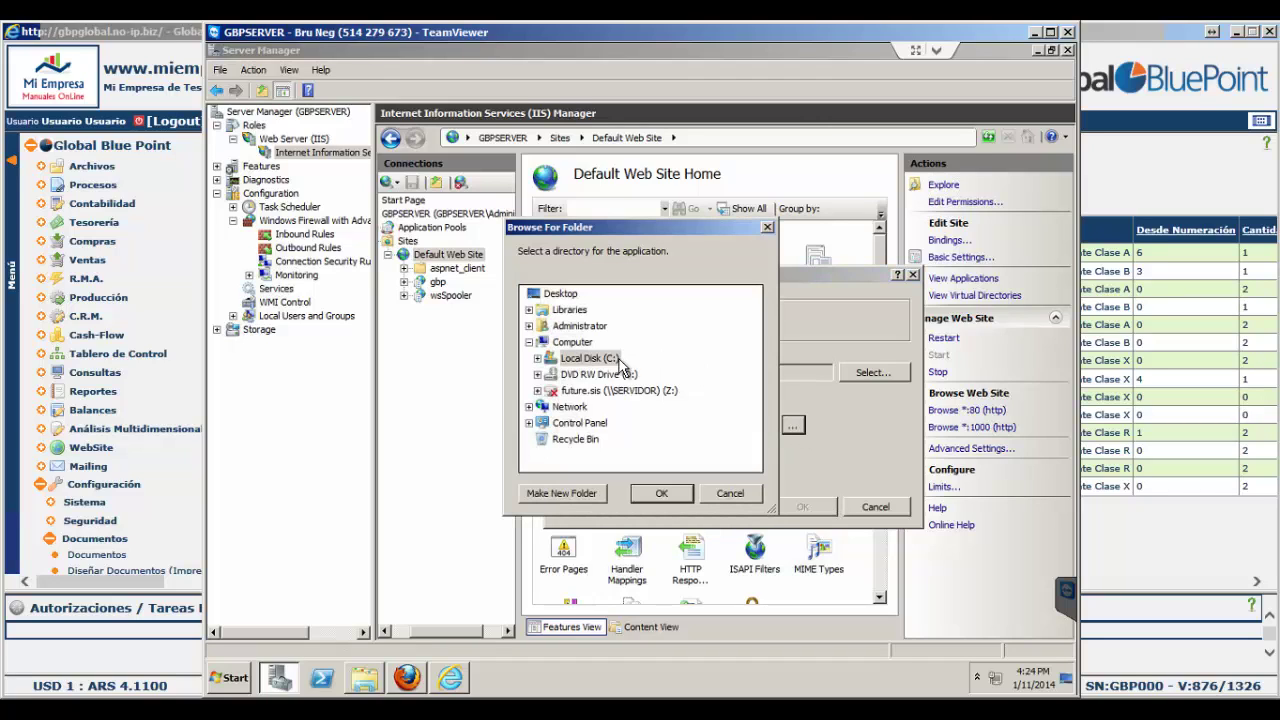
pyautogui.click(538, 359)
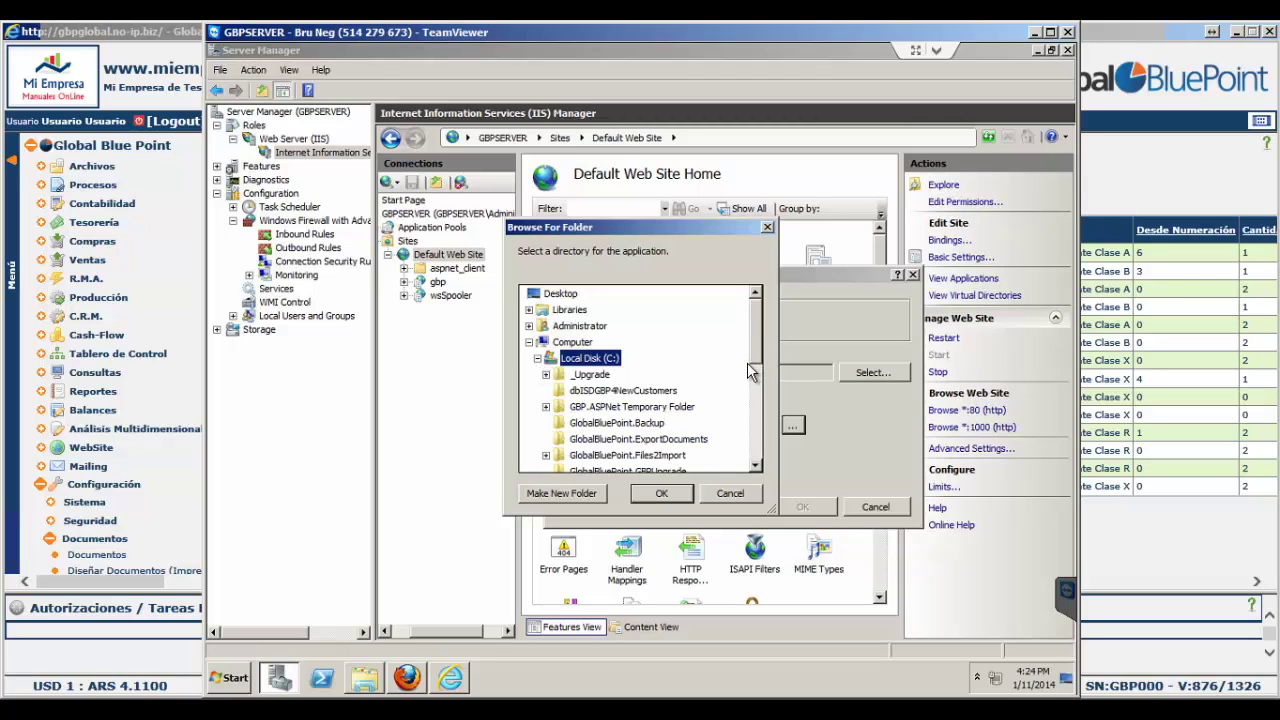
pyautogui.scroll(-2, 747, 369)
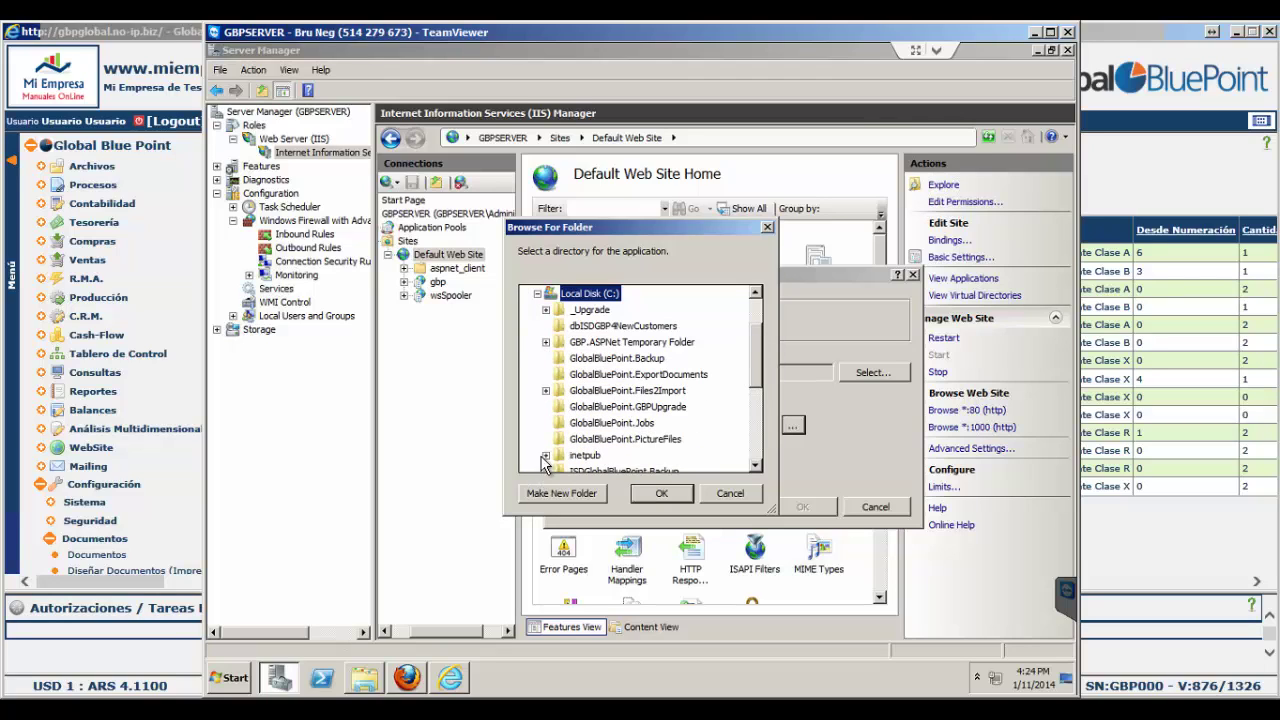
pyautogui.click(546, 456)
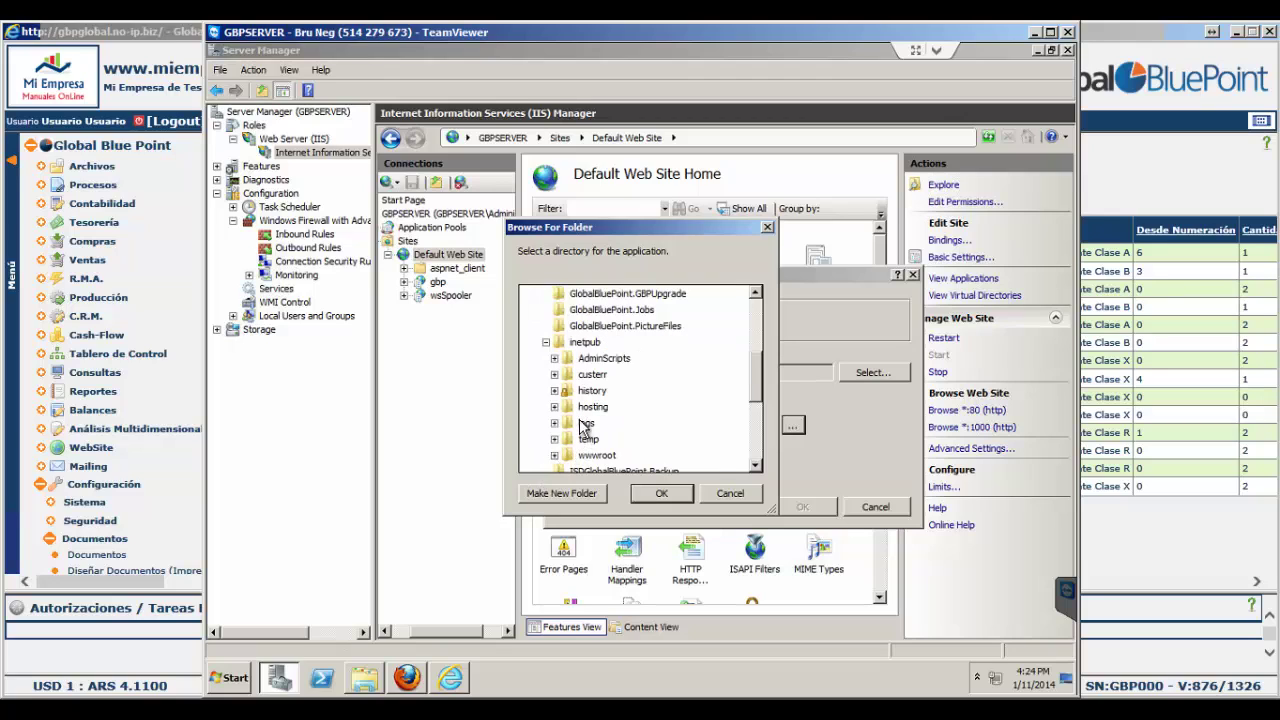
pyautogui.click(555, 407)
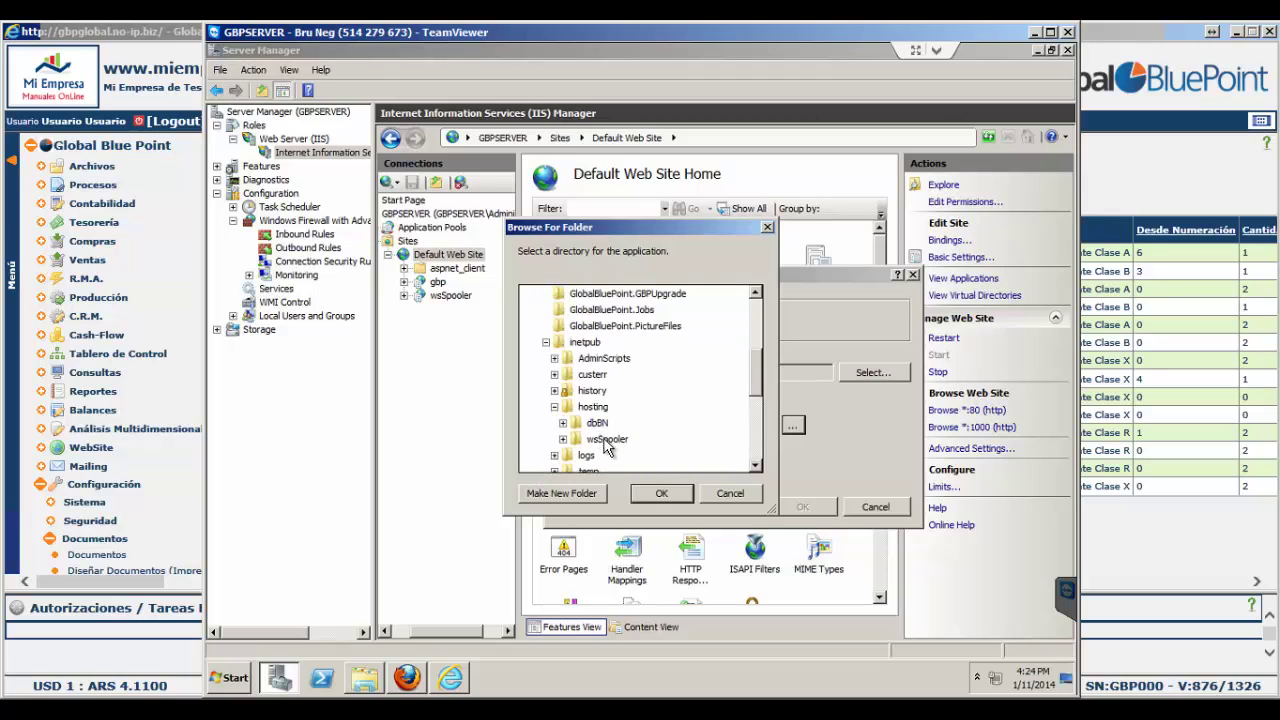
pyautogui.doubleClick(636, 442)
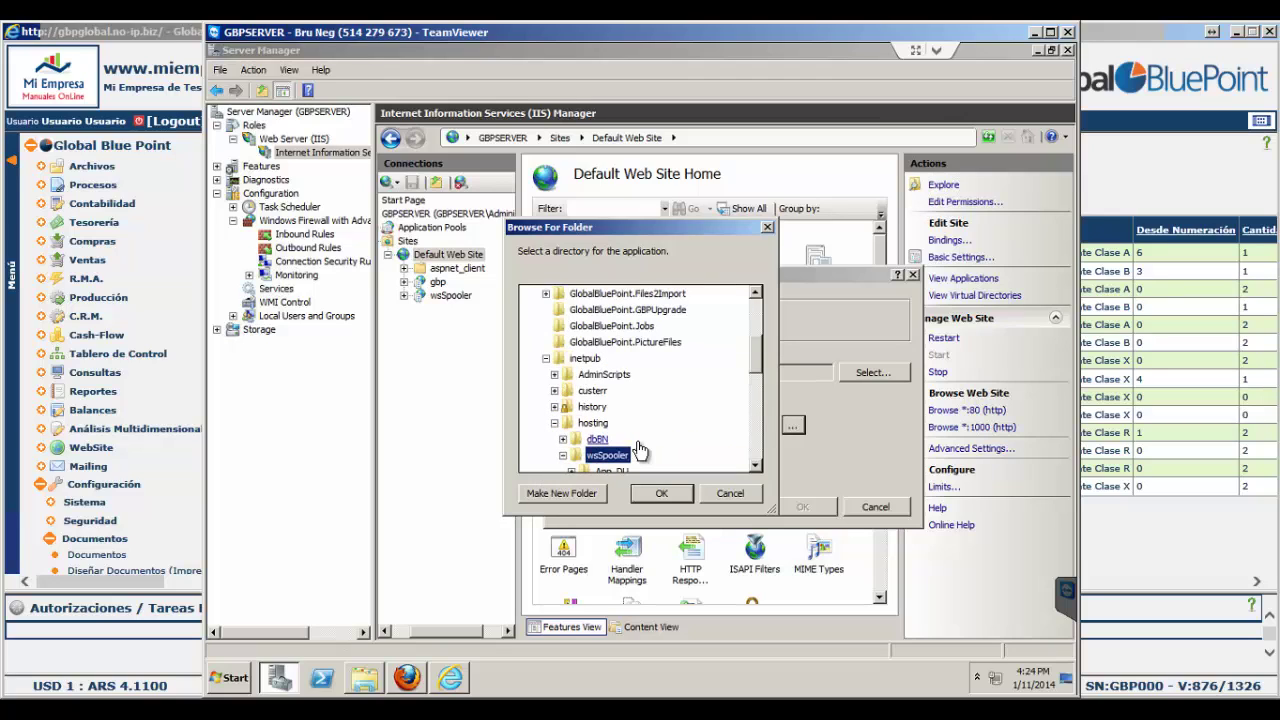
pyautogui.click(660, 494)
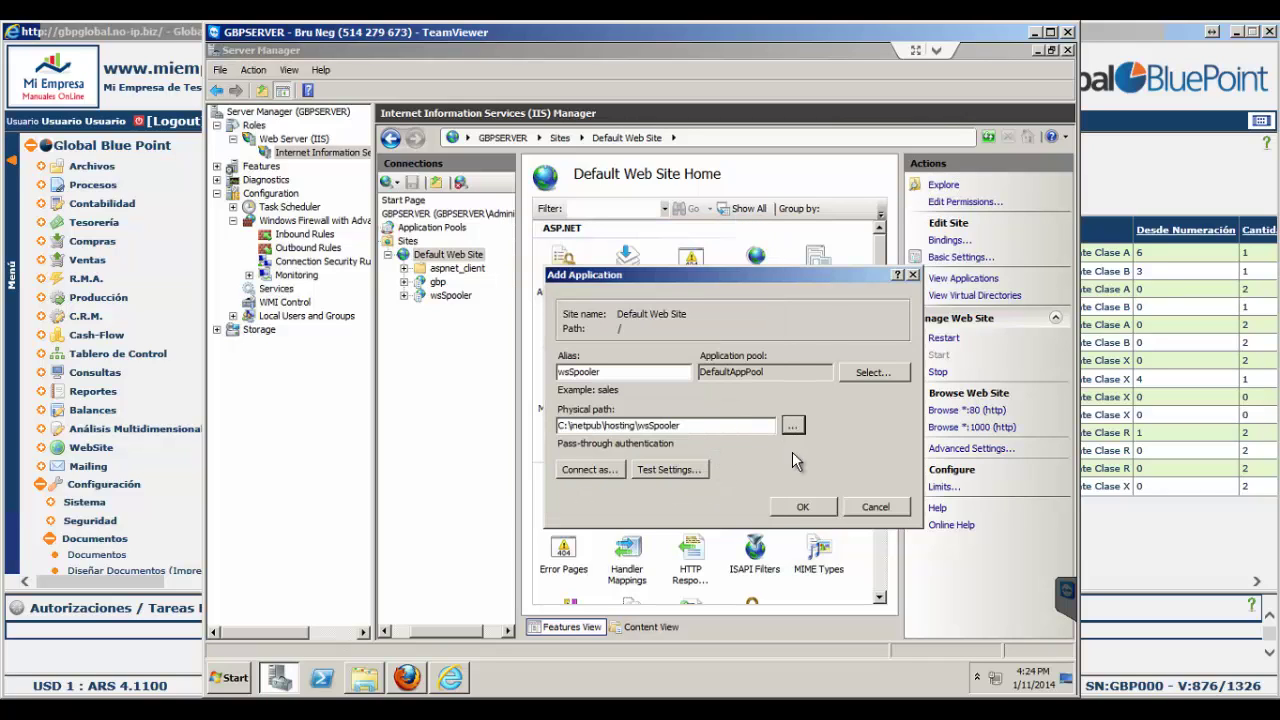
pyautogui.click(887, 510)
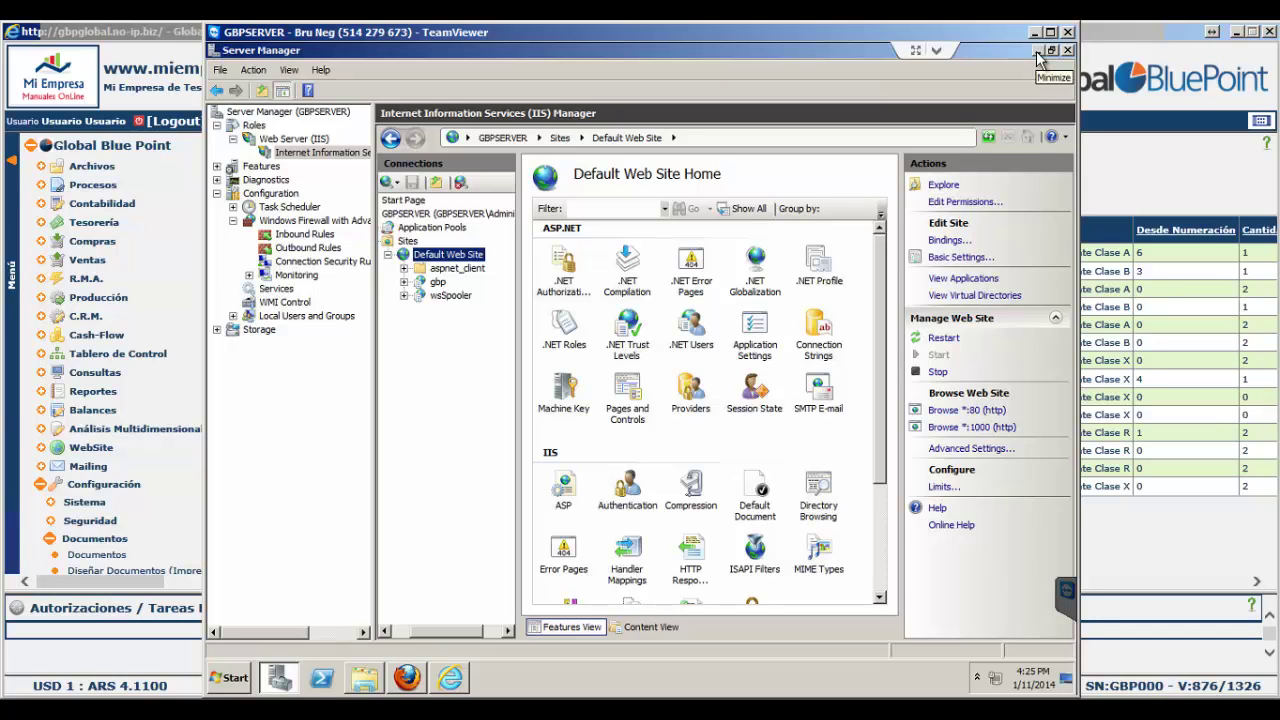
# Examine the wsSpooler application and the Default Web Site's bindings, both in its advanced settings and in the Site Bindings list.
pyautogui.click(451, 296)
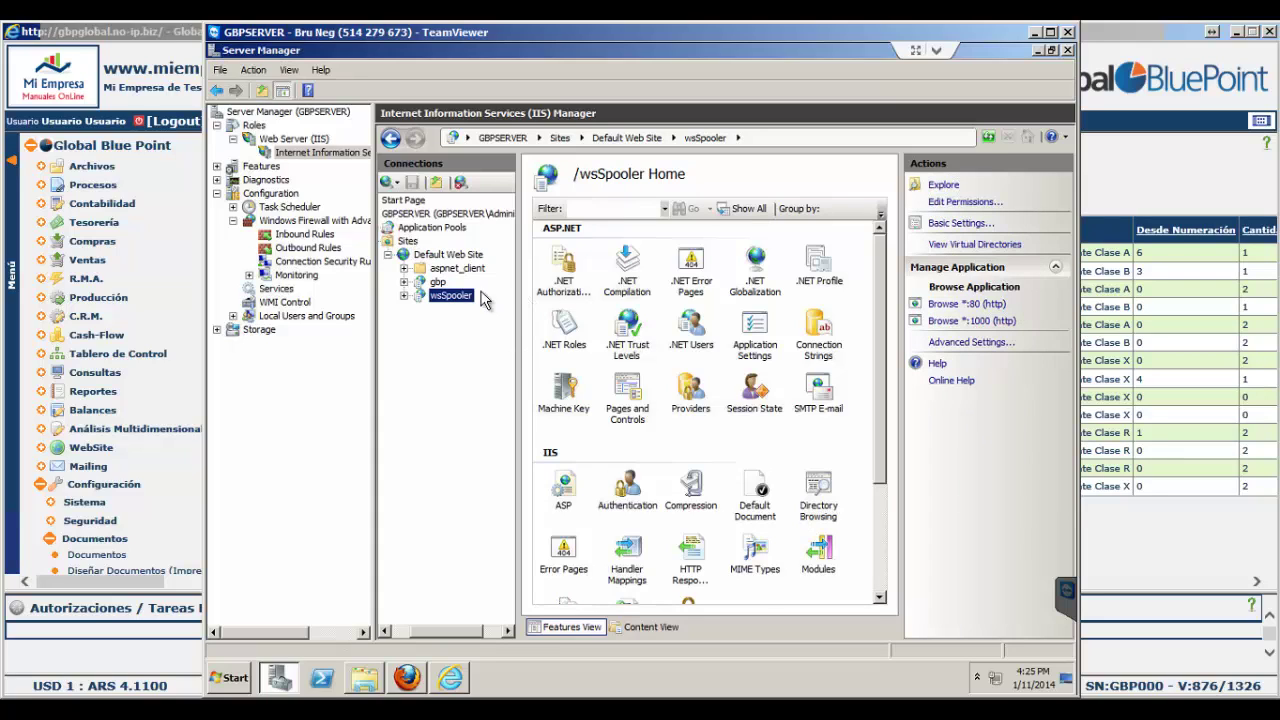
pyautogui.click(458, 256)
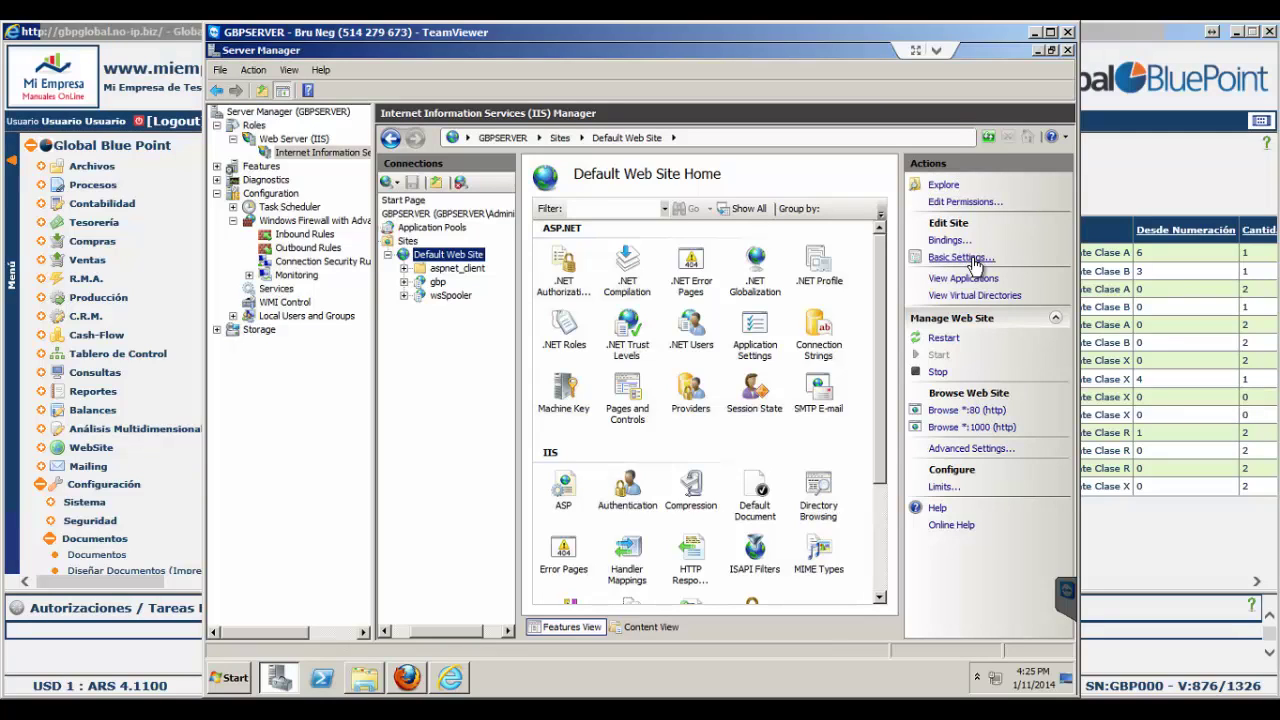
pyautogui.click(960, 452)
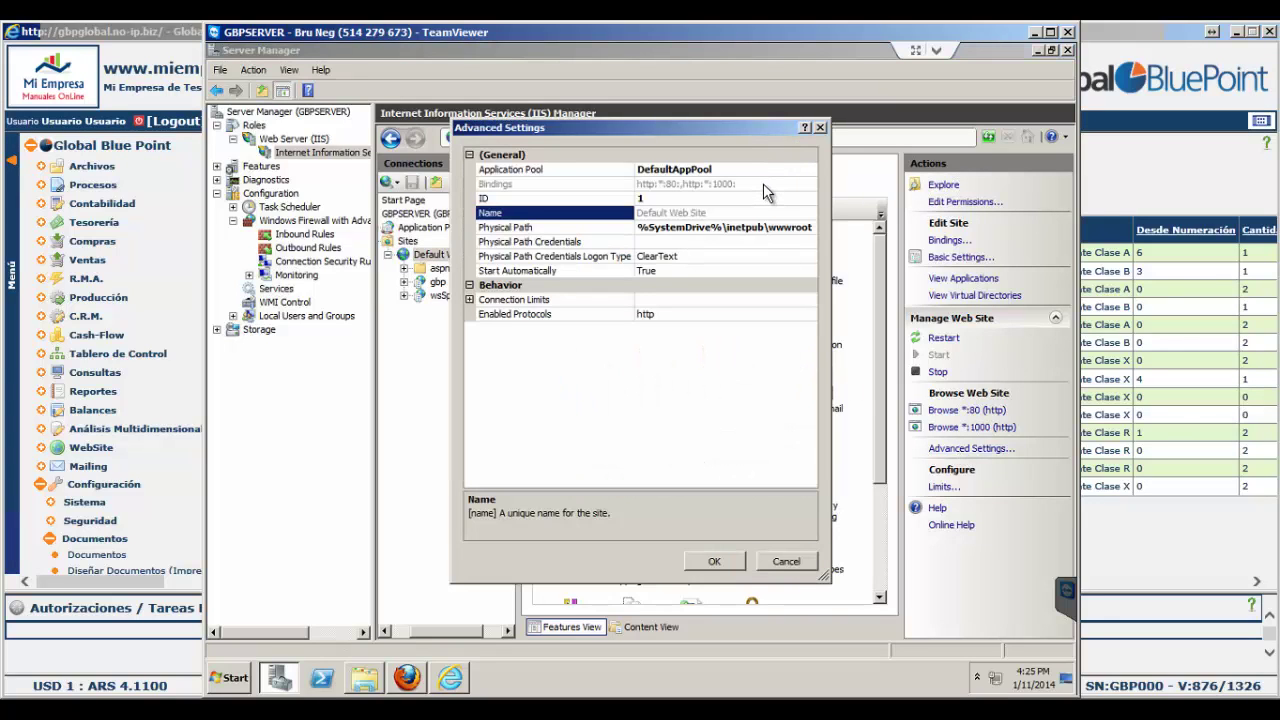
pyautogui.click(763, 183)
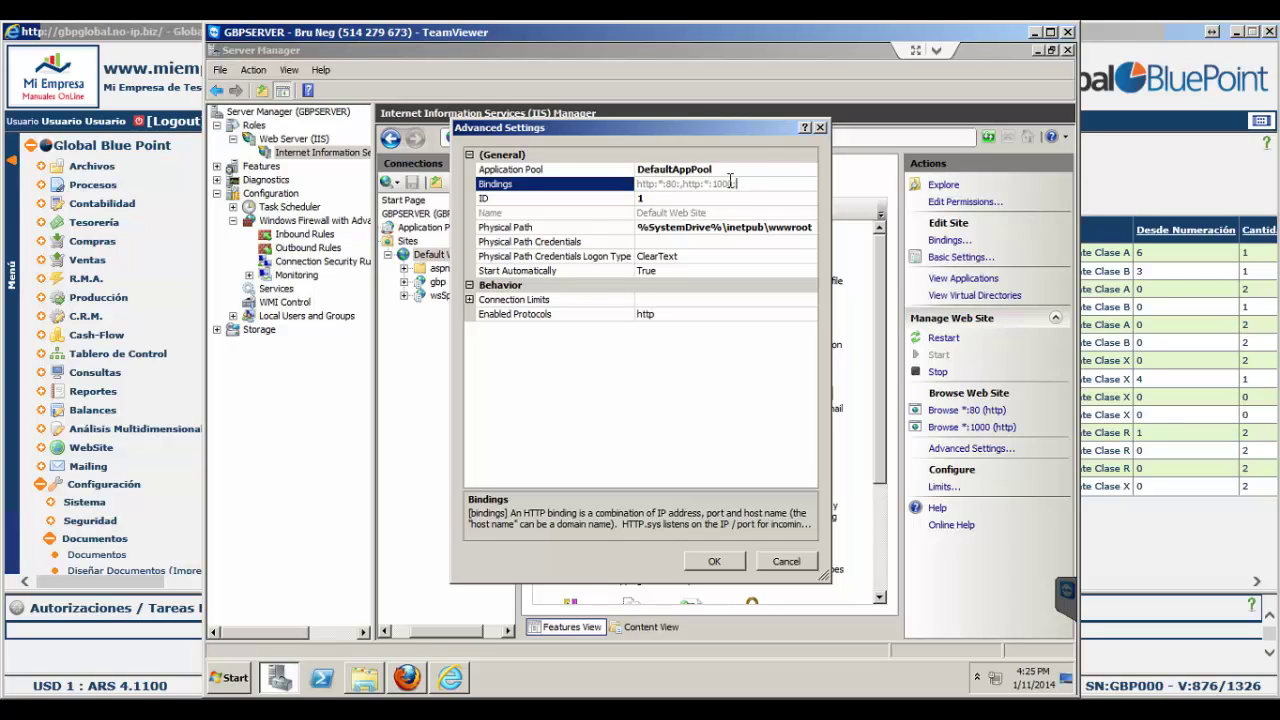
pyautogui.click(819, 128)
pyautogui.click(950, 242)
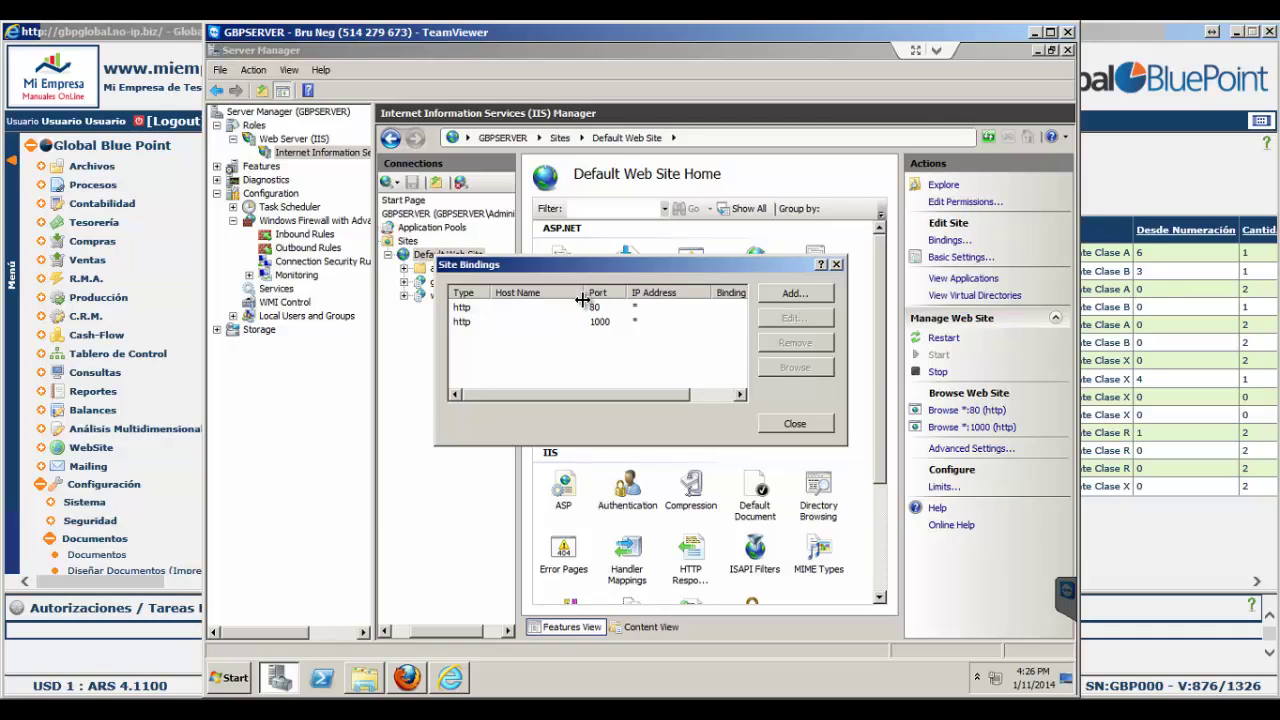
pyautogui.click(795, 424)
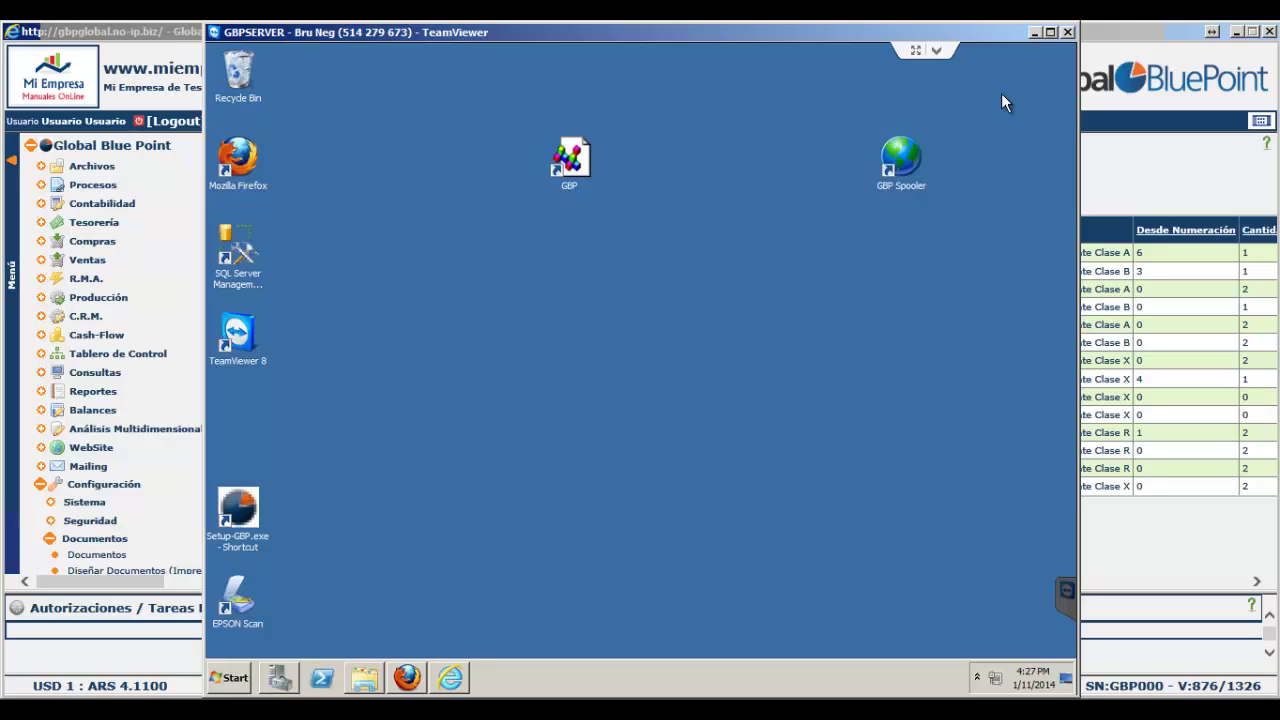
# Close the document type dialog in Global Blue Point and display the process types of Impresoras Fiscales under Procesos Diarios.
pyautogui.click(1133, 175)
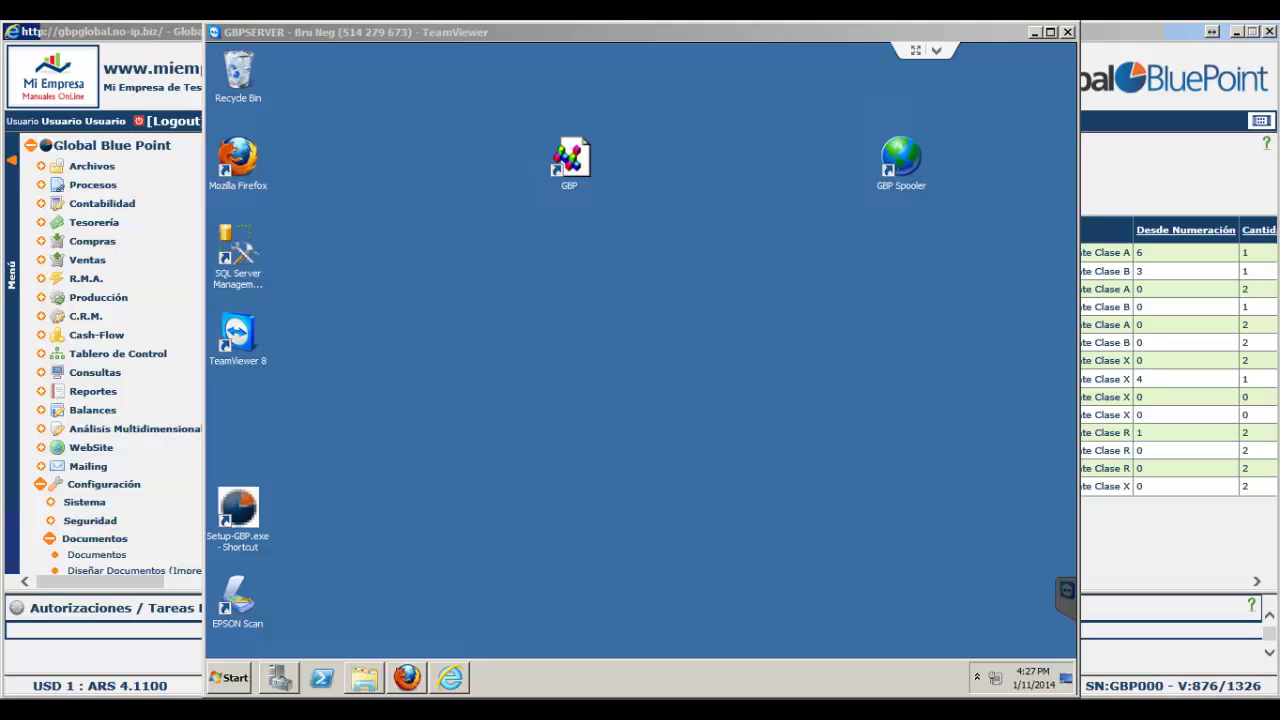
pyautogui.click(1035, 32)
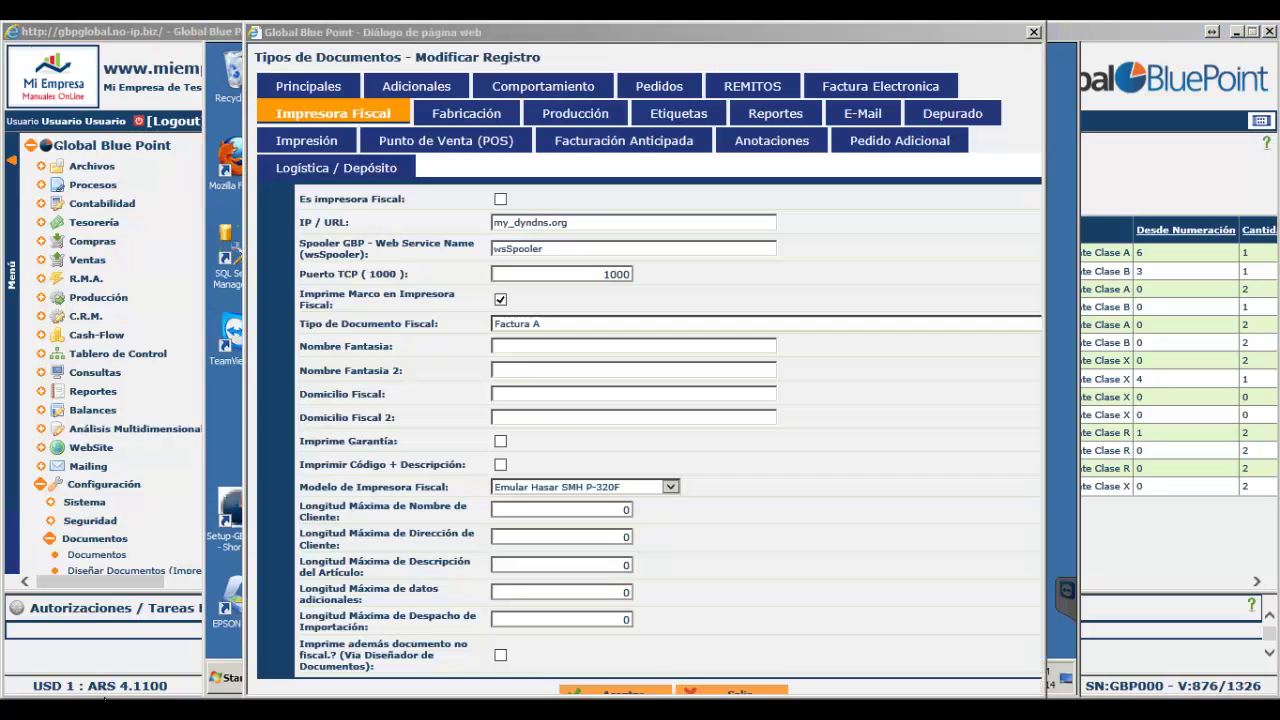
pyautogui.click(1033, 33)
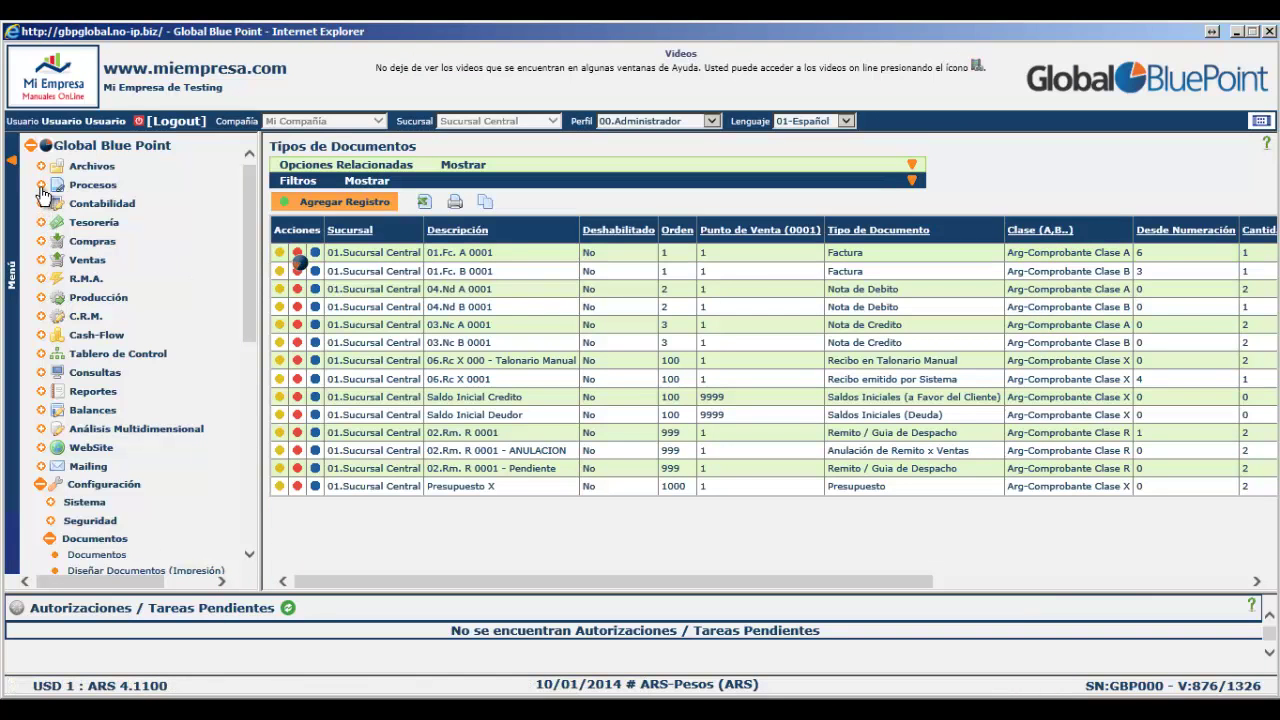
pyautogui.click(41, 186)
pyautogui.click(50, 219)
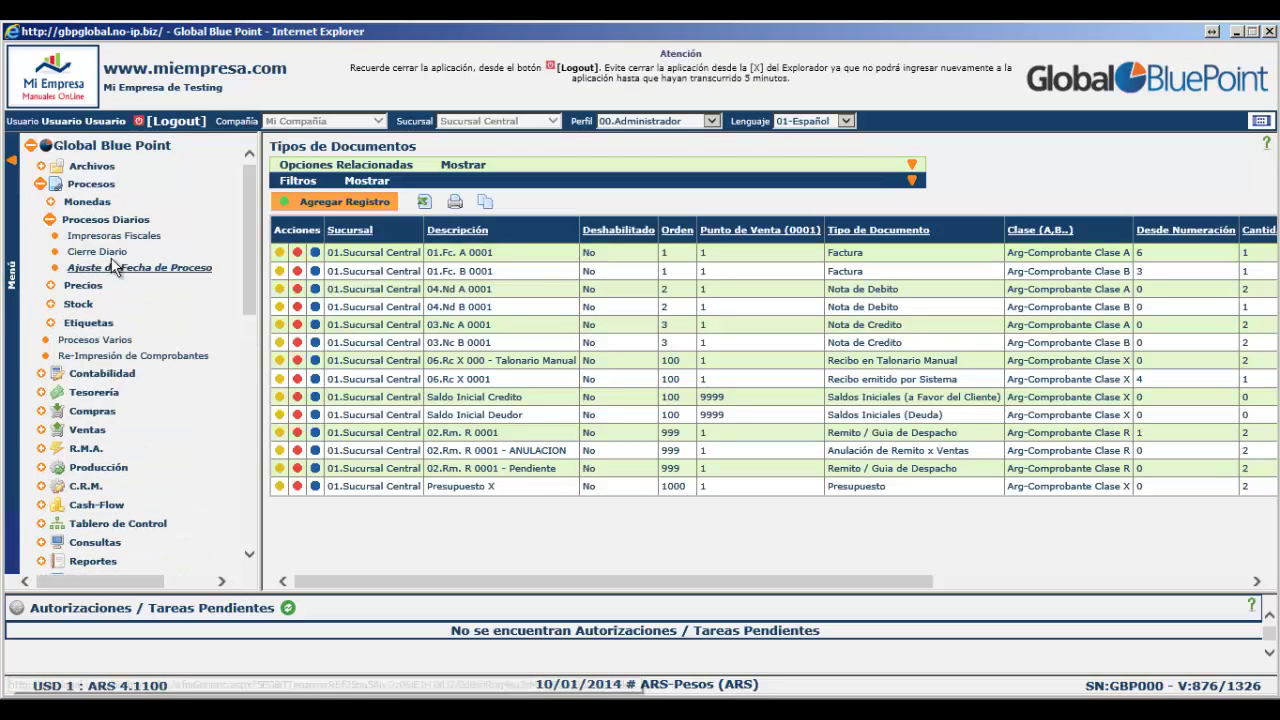
pyautogui.click(122, 236)
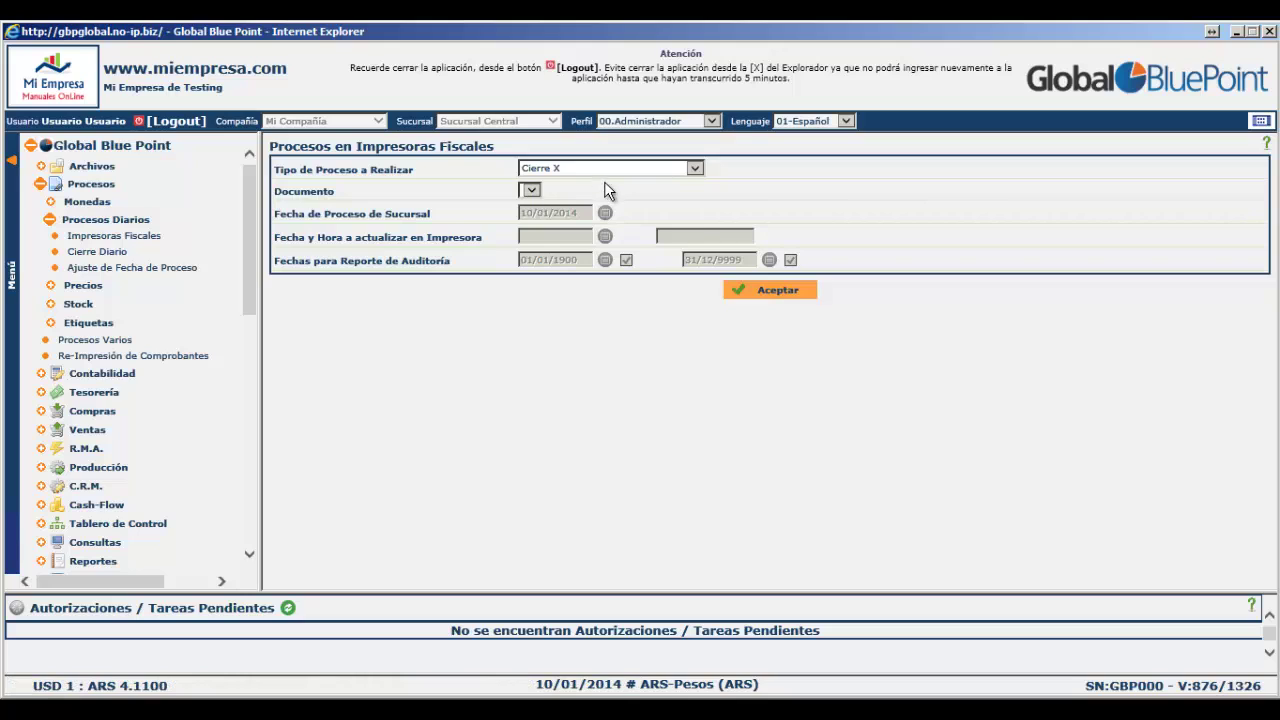
pyautogui.click(640, 168)
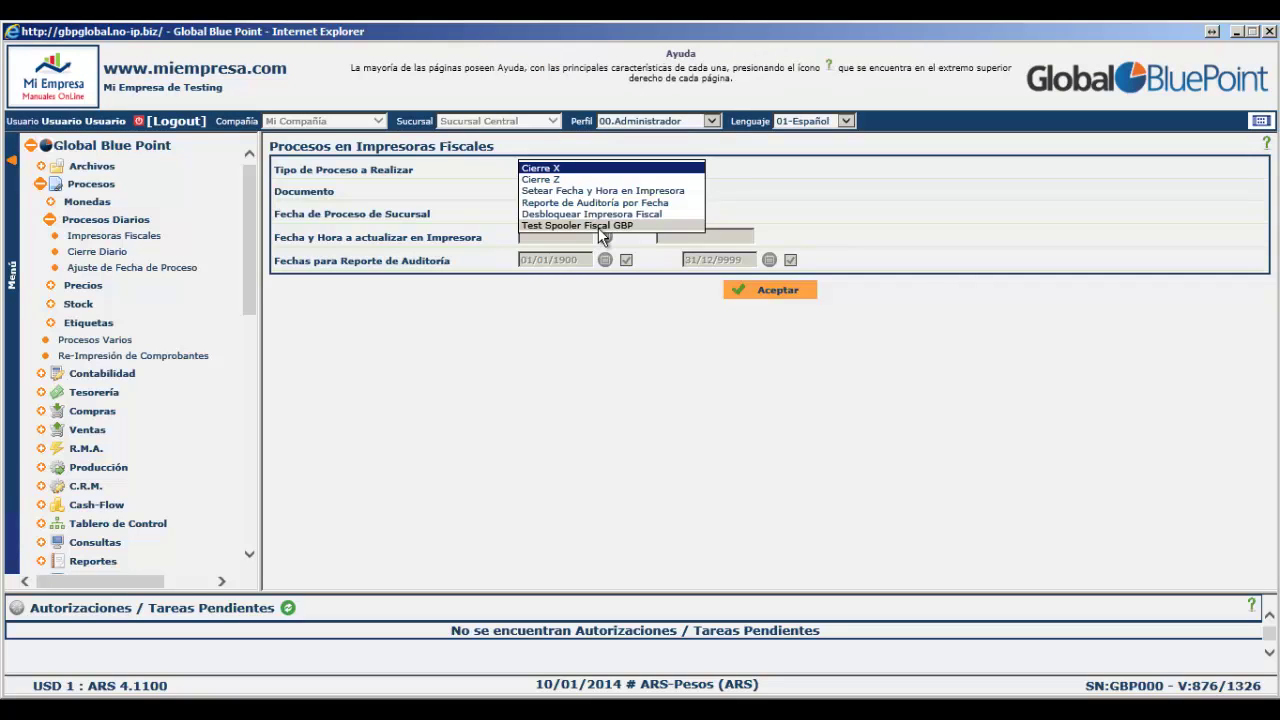
# In Firefox on the server, try to open the IP lookup site wwww.cuaslesmiip.com and close the browser.
pyautogui.click(822, 708)
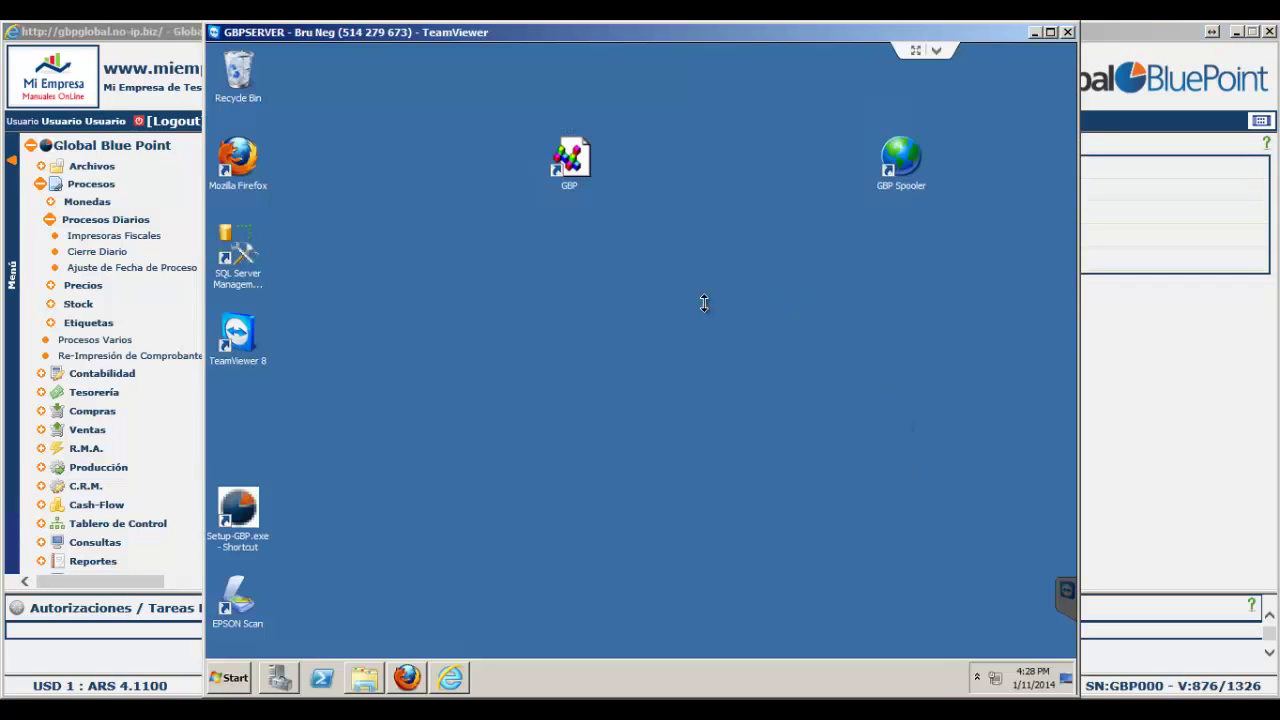
pyautogui.click(415, 680)
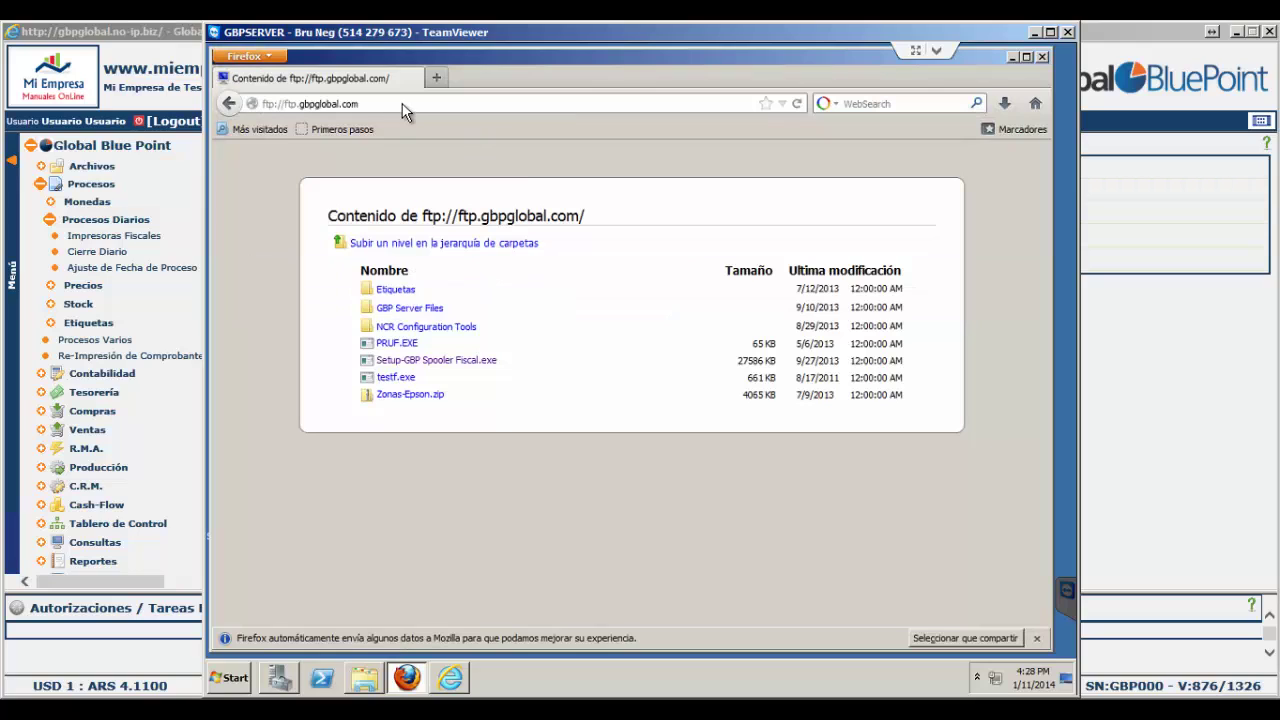
pyautogui.click(403, 103)
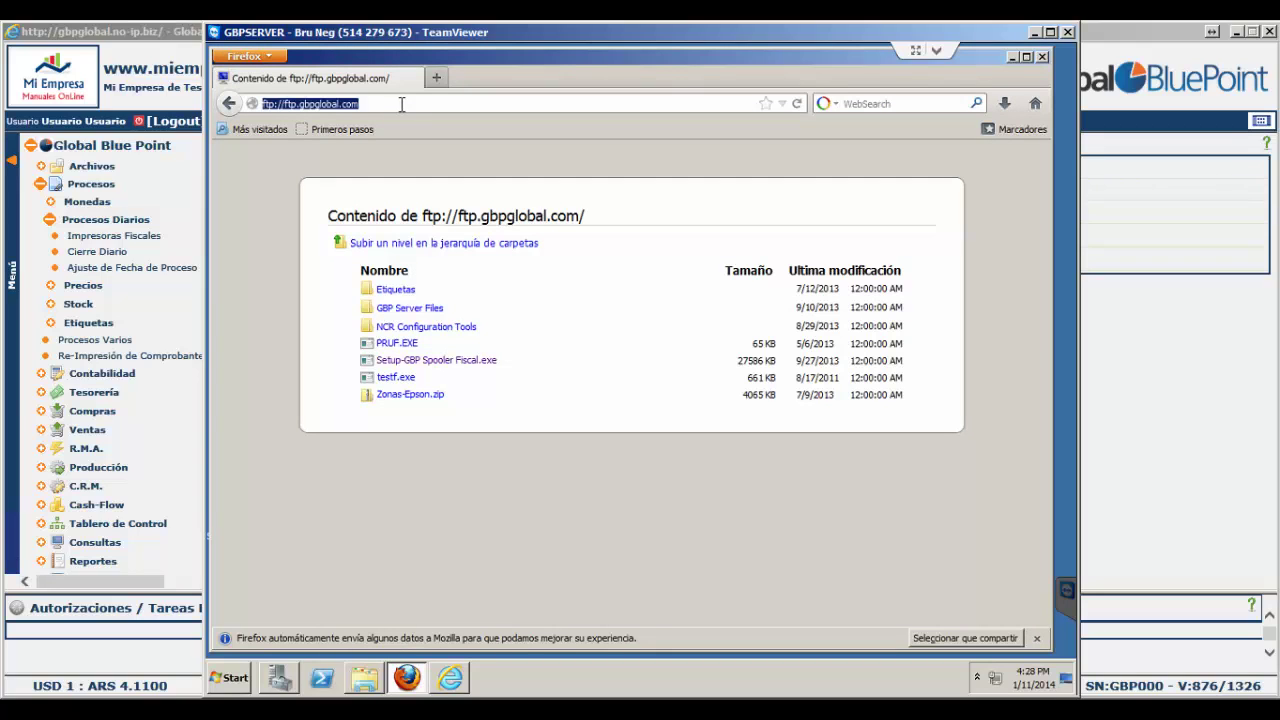
pyautogui.write('w')
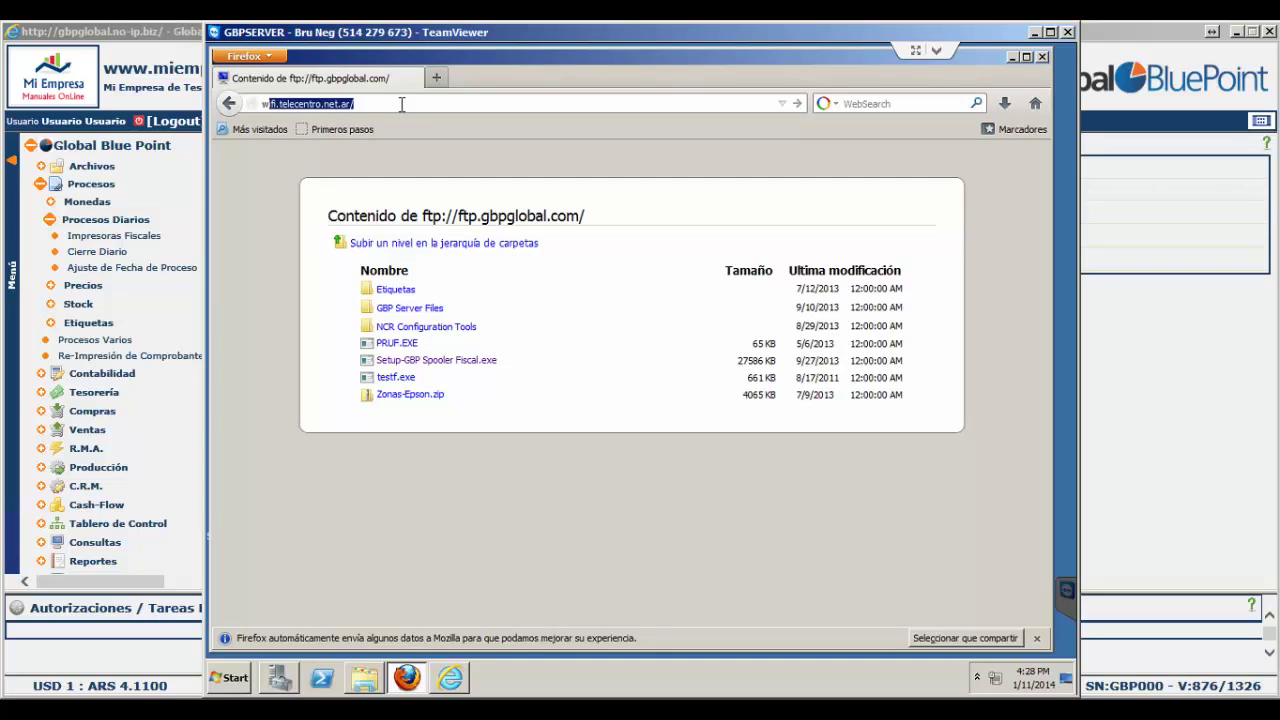
pyautogui.write('www')
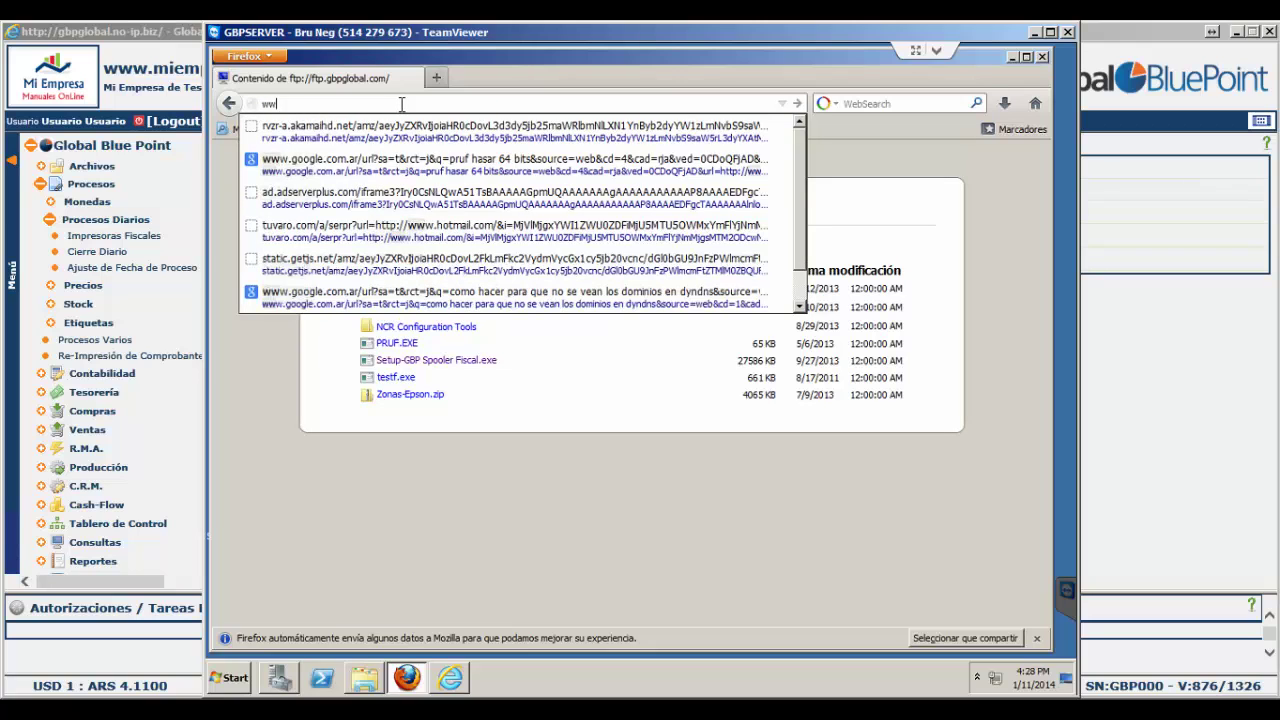
pyautogui.write('.cuaslesmip.com')
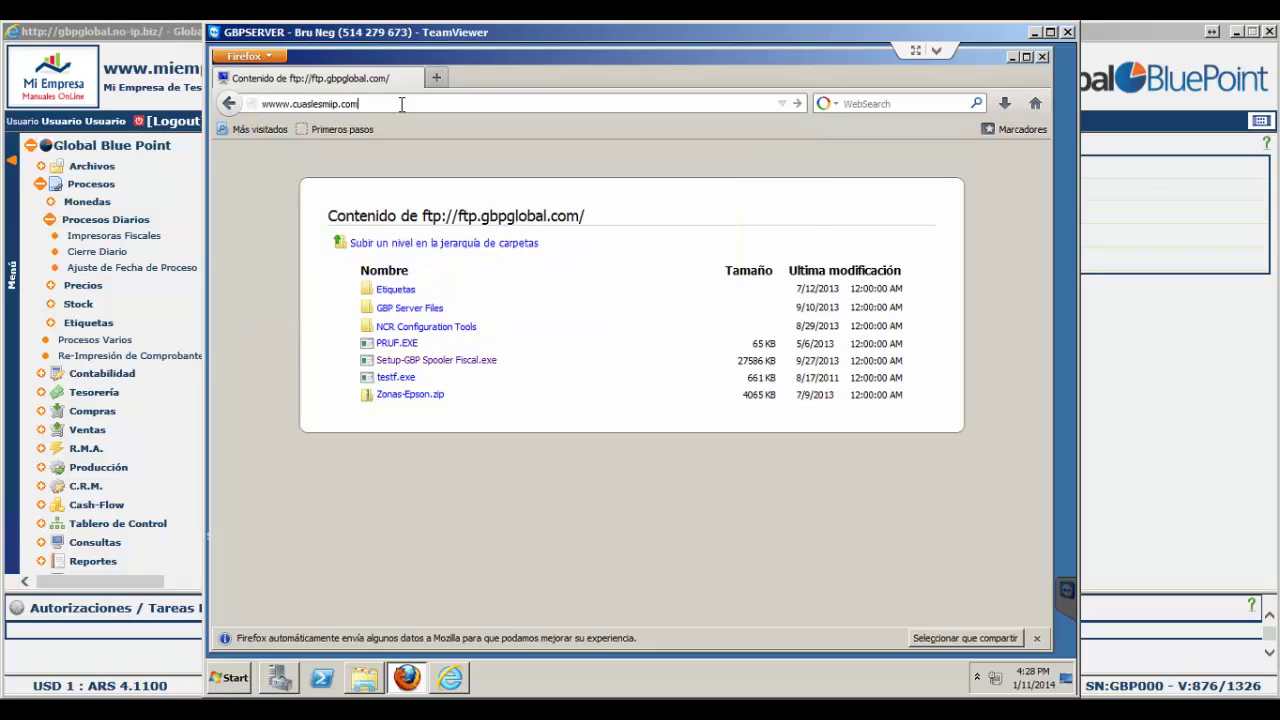
pyautogui.press('Return')
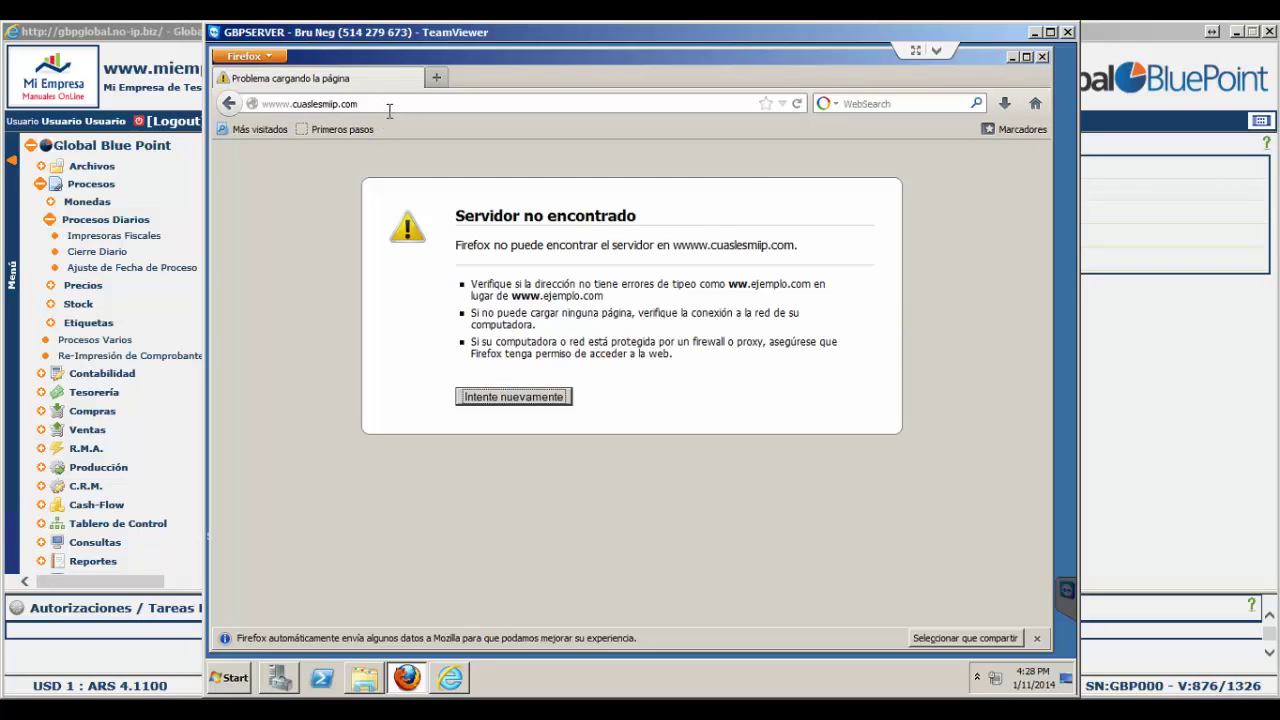
pyautogui.click(1042, 57)
# Back in Global Blue Point, select Test Spooler Fiscal GBP as the process type and set it back to Cierre X.
pyautogui.click(180, 200)
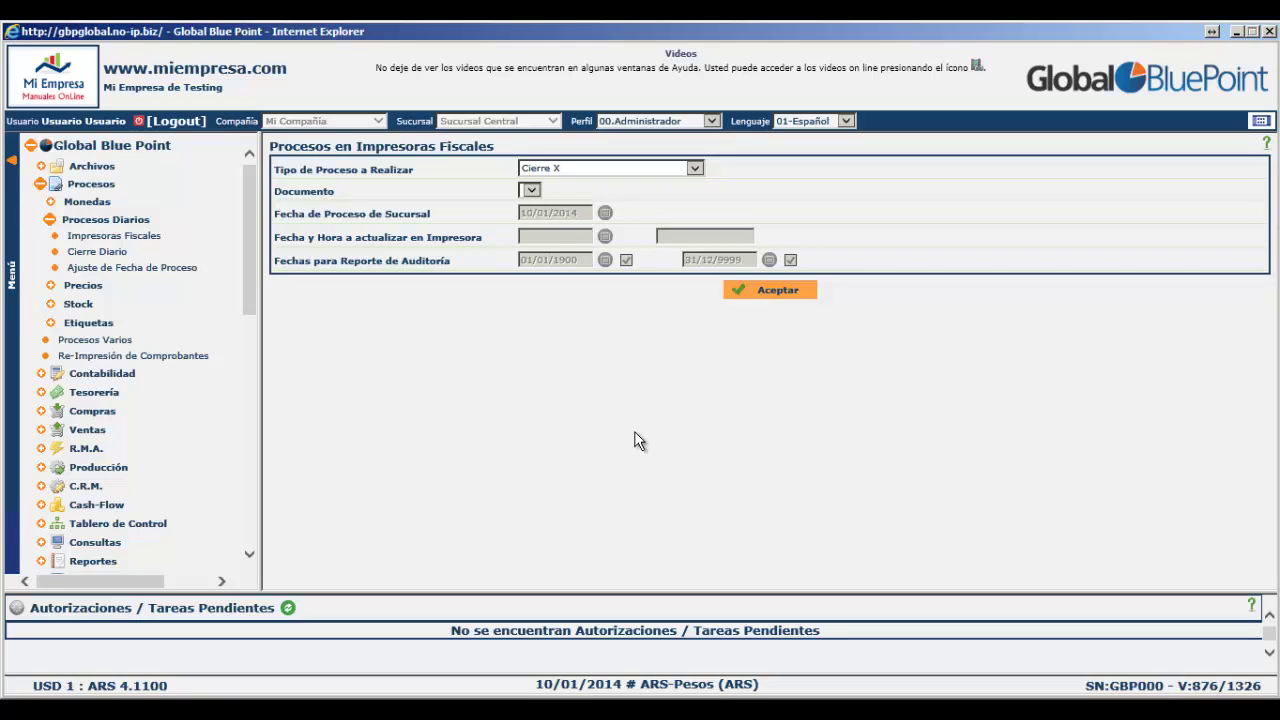
pyautogui.click(650, 166)
pyautogui.click(621, 225)
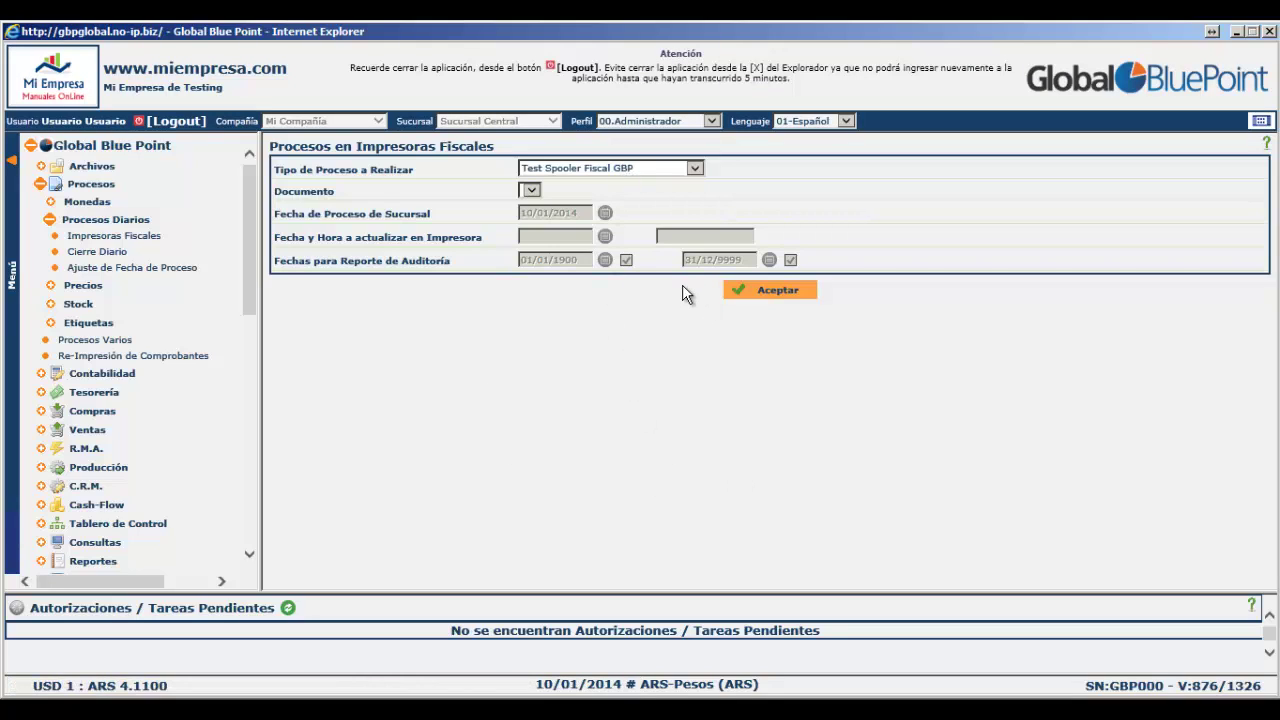
pyautogui.click(640, 169)
pyautogui.click(605, 112)
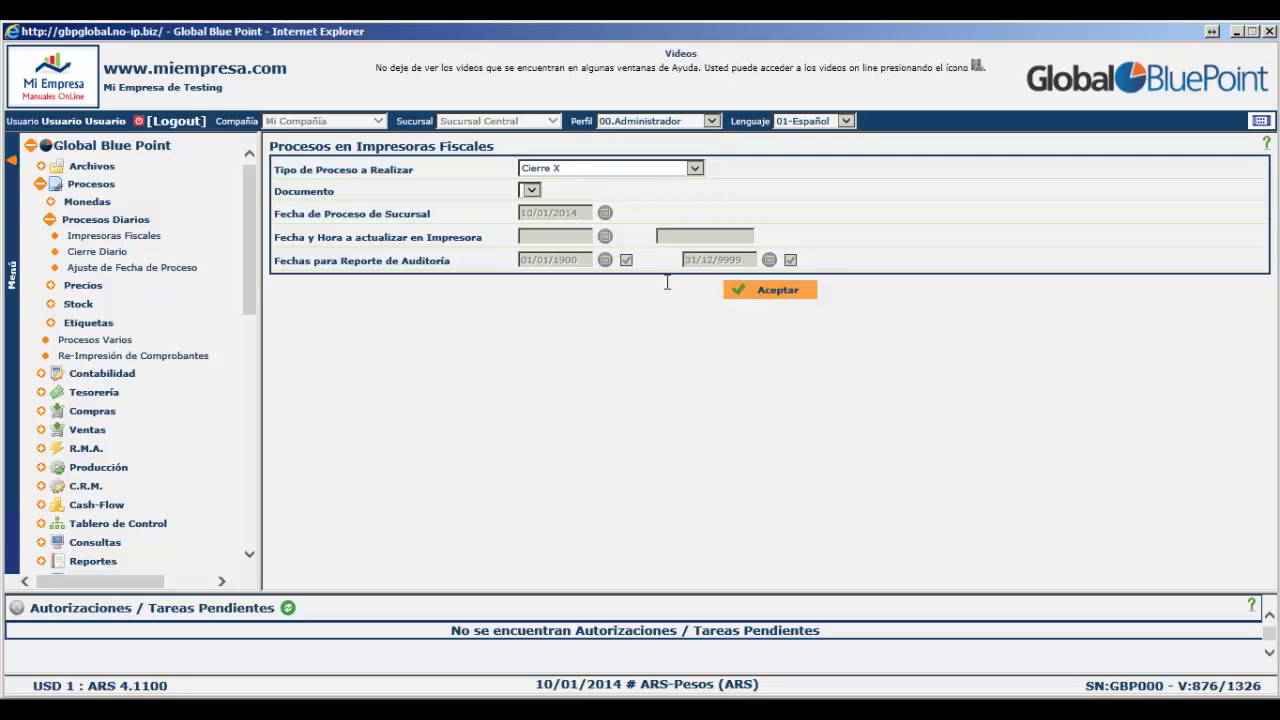
# Switch to the remote server, open the GBP Spooler page from the desktop and run its Test - Reporte X.
pyautogui.click(926, 698)
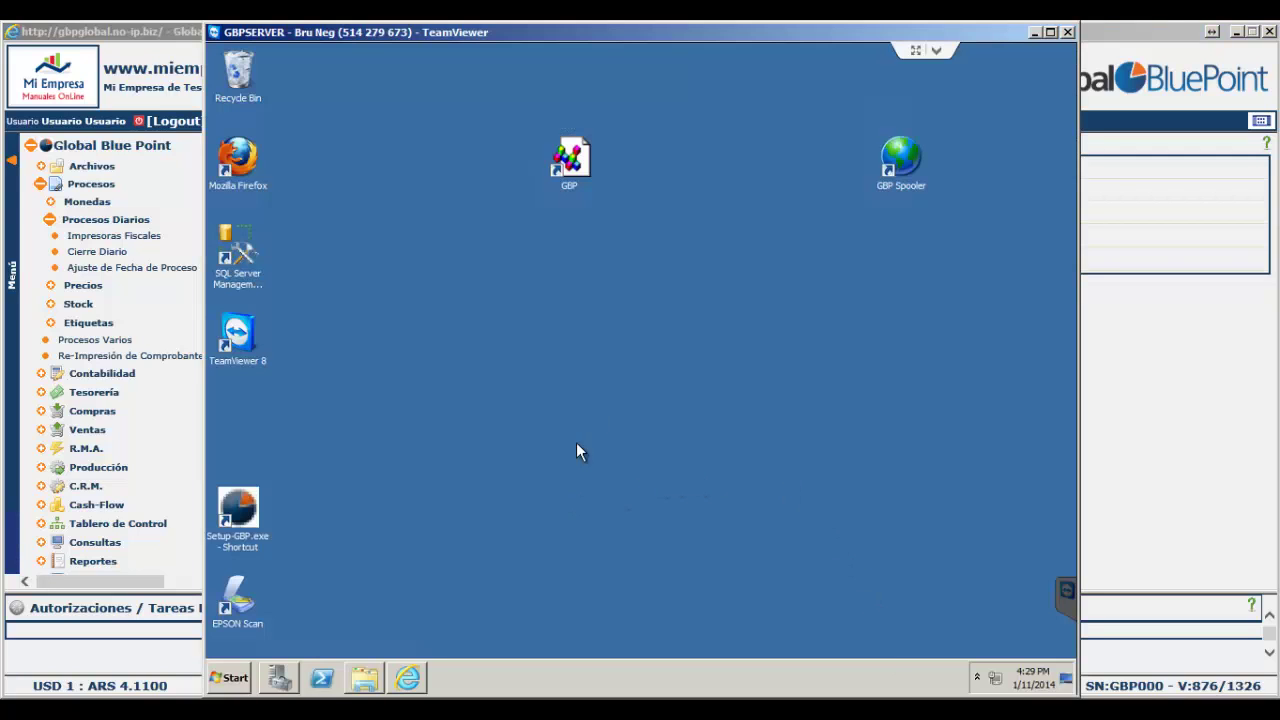
pyautogui.doubleClick(909, 176)
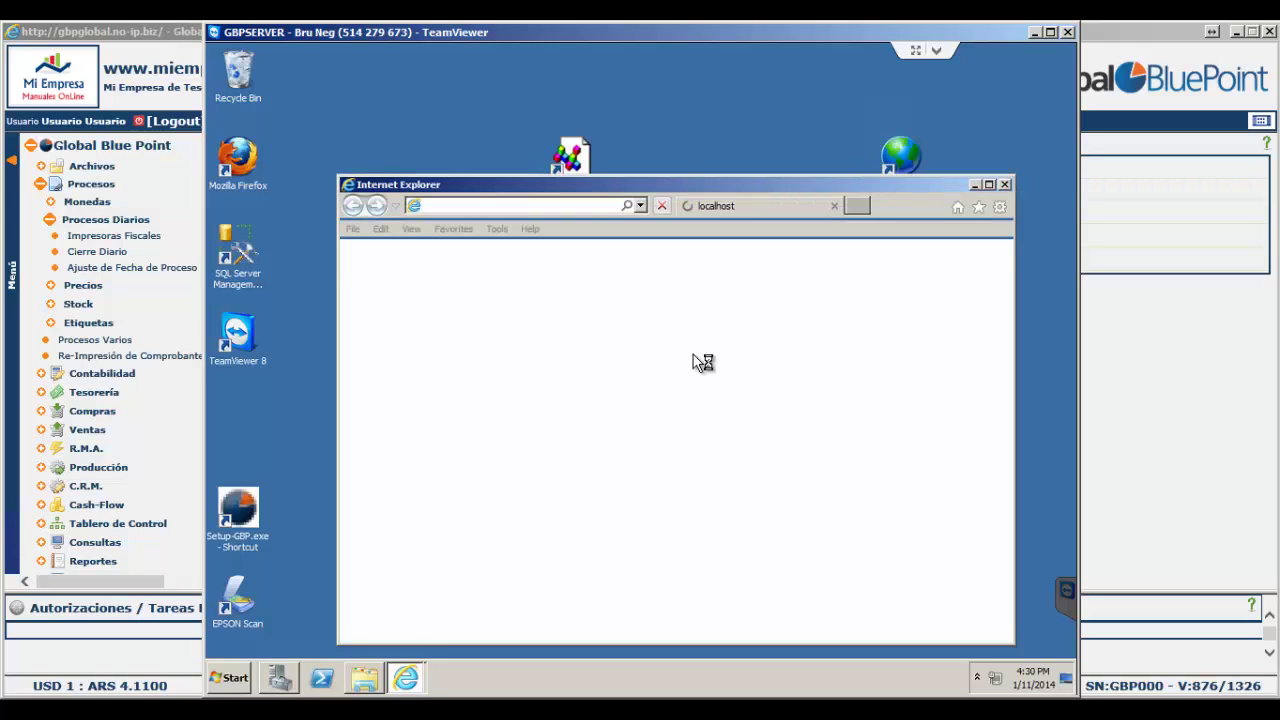
pyautogui.click(486, 540)
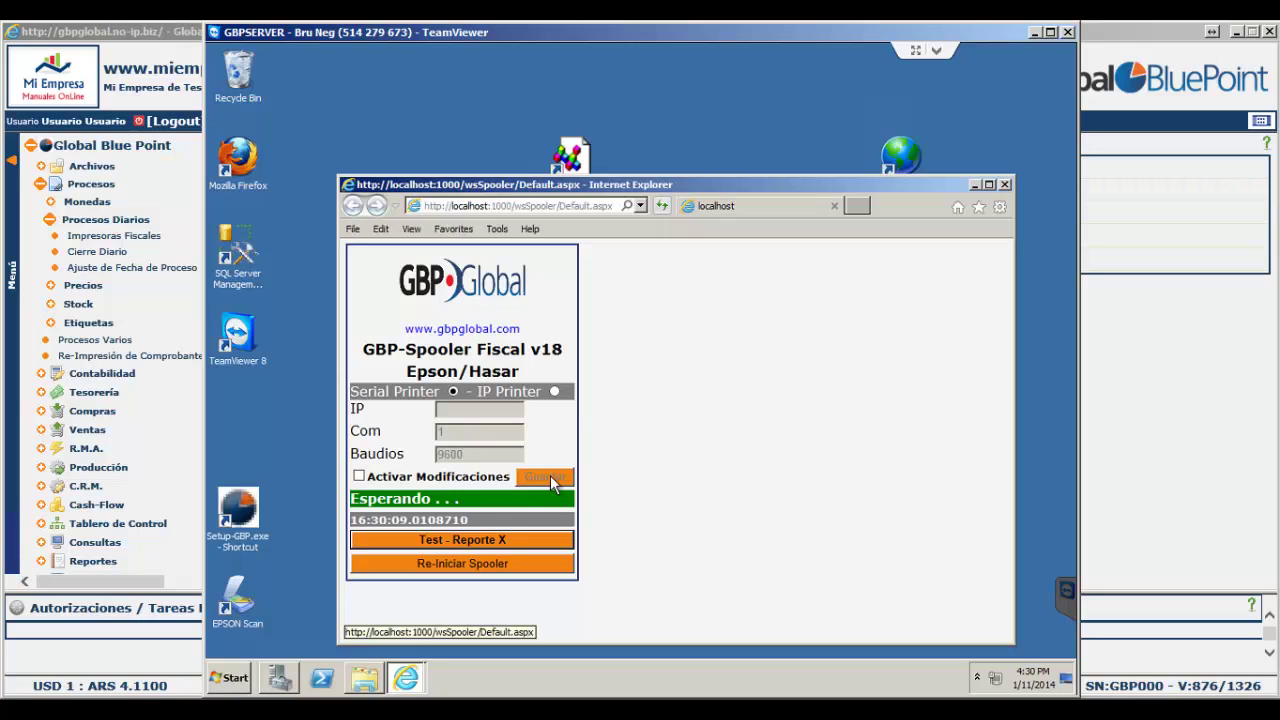
# Return to Global Blue Point, choose Test Spooler Fiscal GBP, reset the process type to Cierre X and submit the process.
pyautogui.click(171, 301)
pyautogui.click(555, 169)
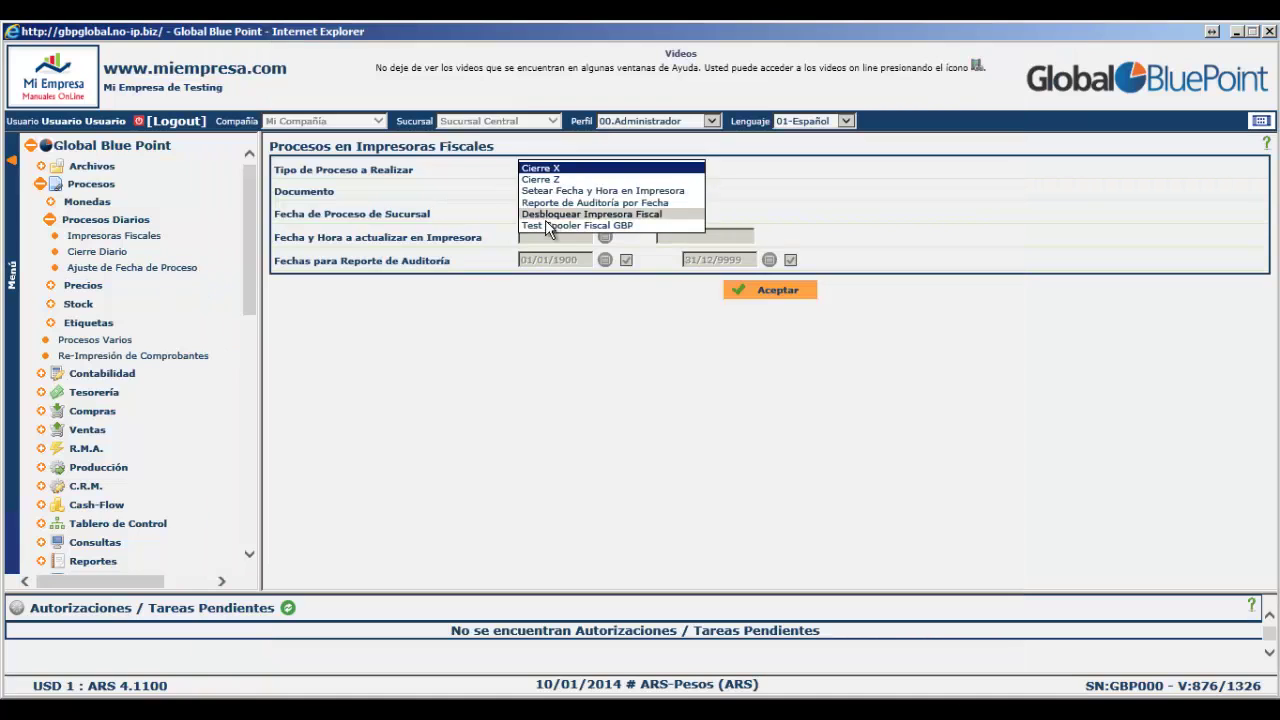
pyautogui.click(545, 224)
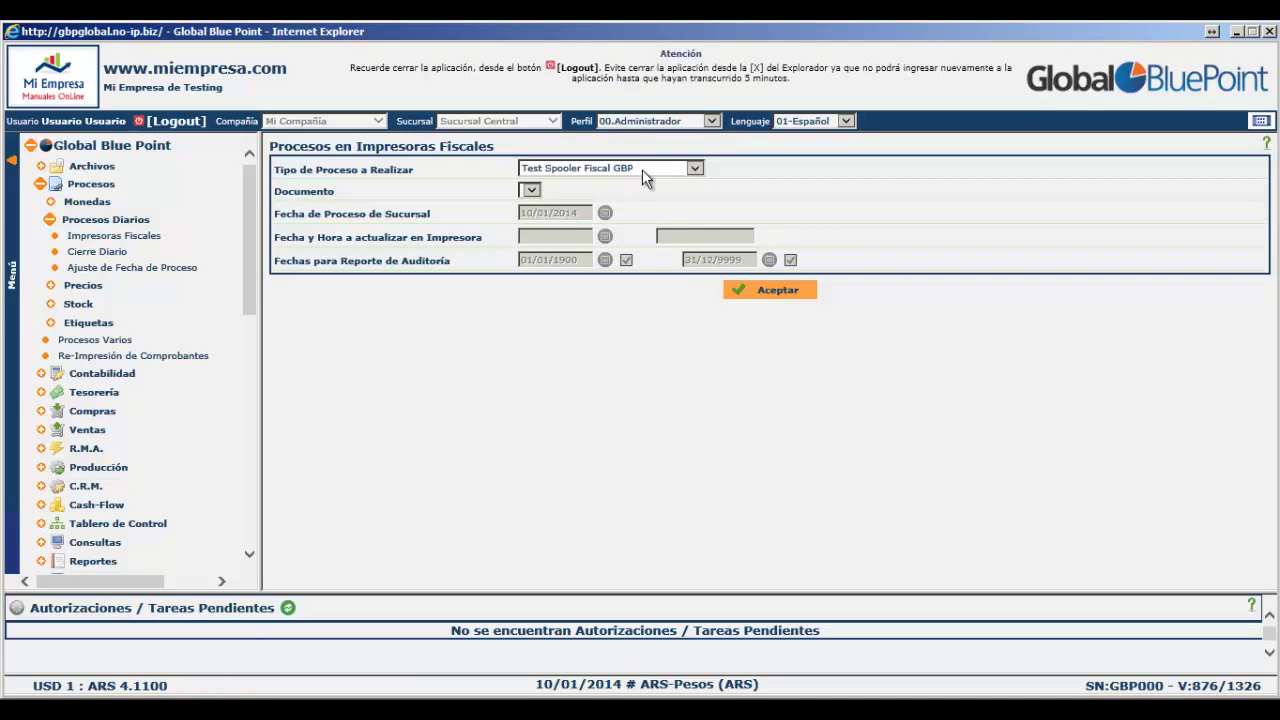
pyautogui.click(642, 169)
pyautogui.click(610, 111)
pyautogui.click(760, 296)
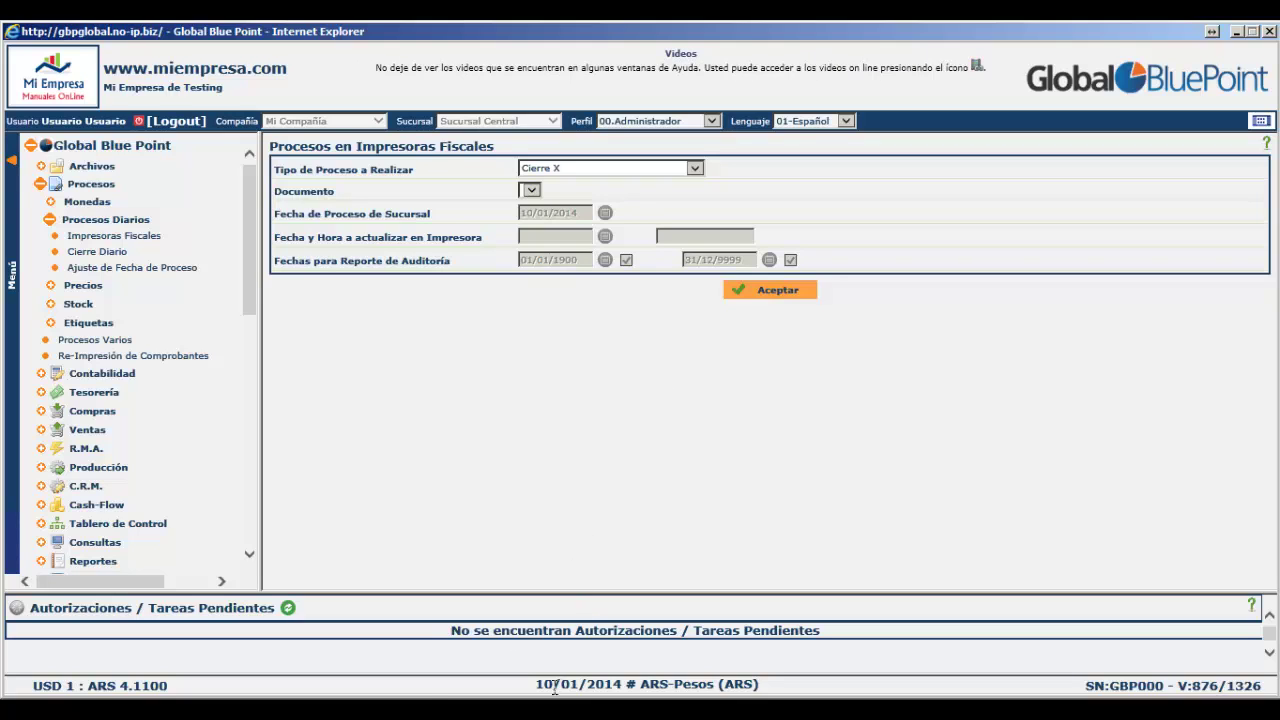
# Check the GBP Spooler page on the server and return to the fiscal printer processes in Global Blue Point.
pyautogui.hotkey('alt', 'Tab')
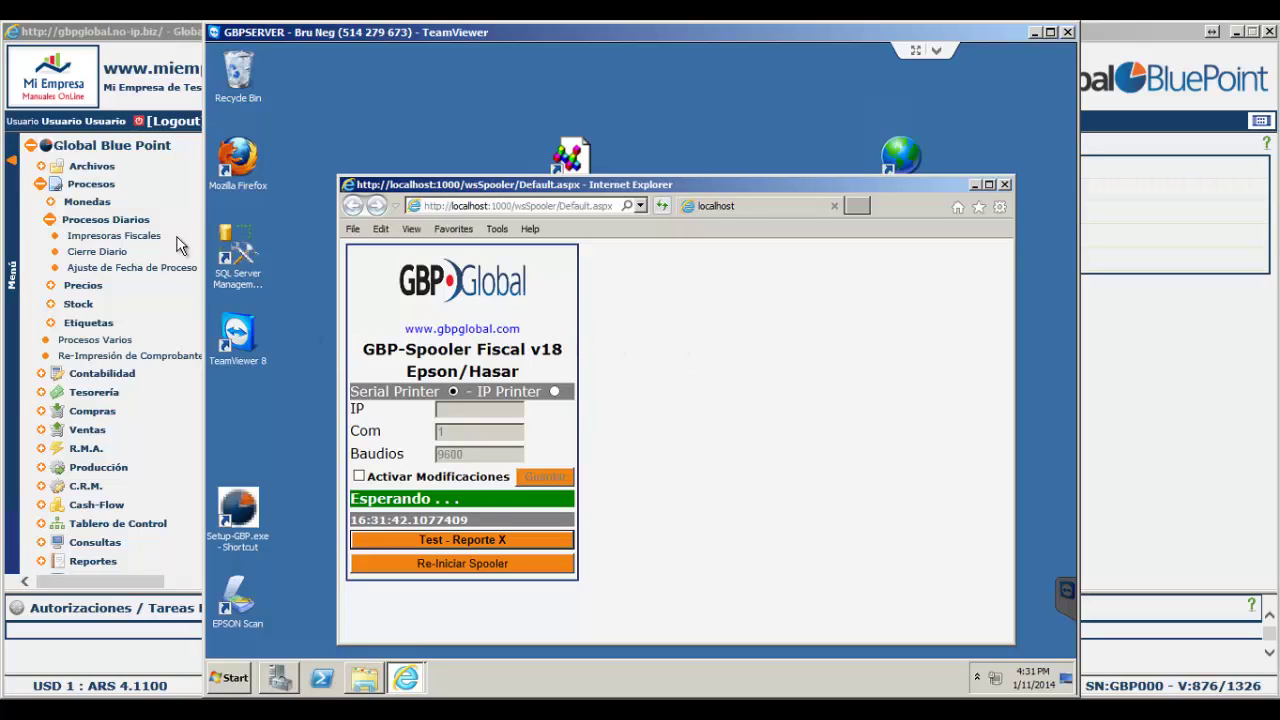
pyautogui.click(160, 207)
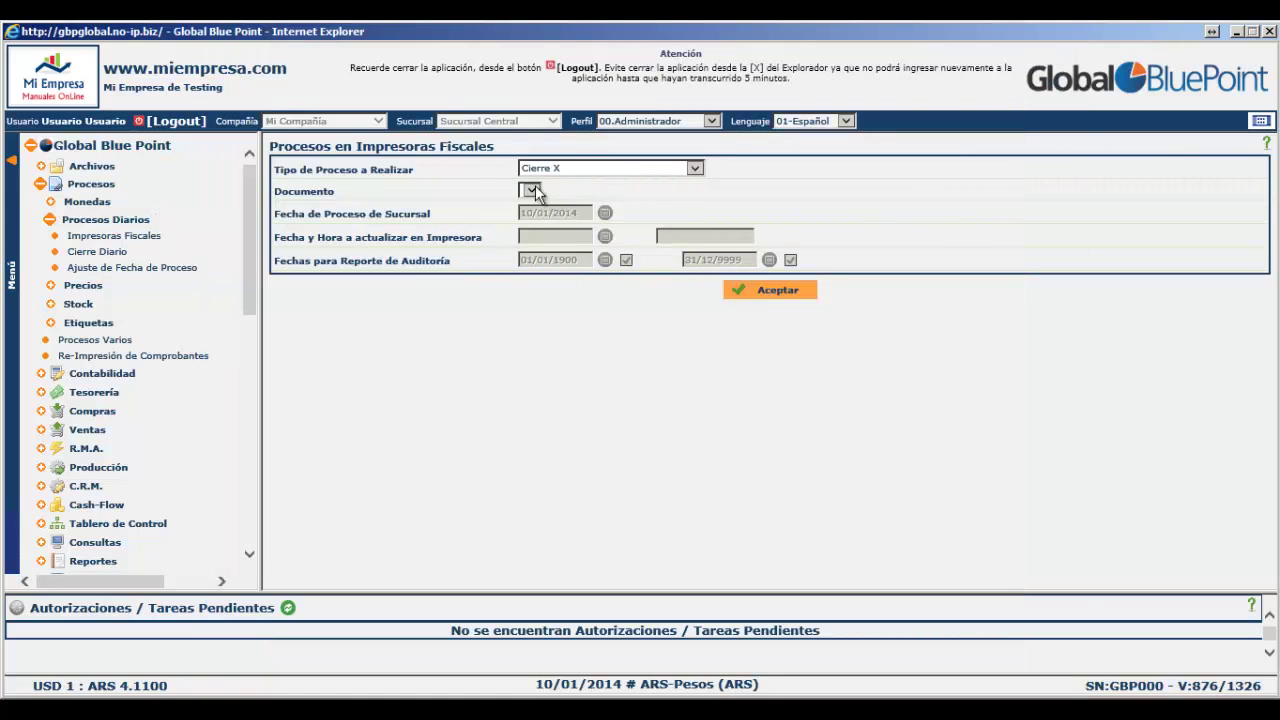